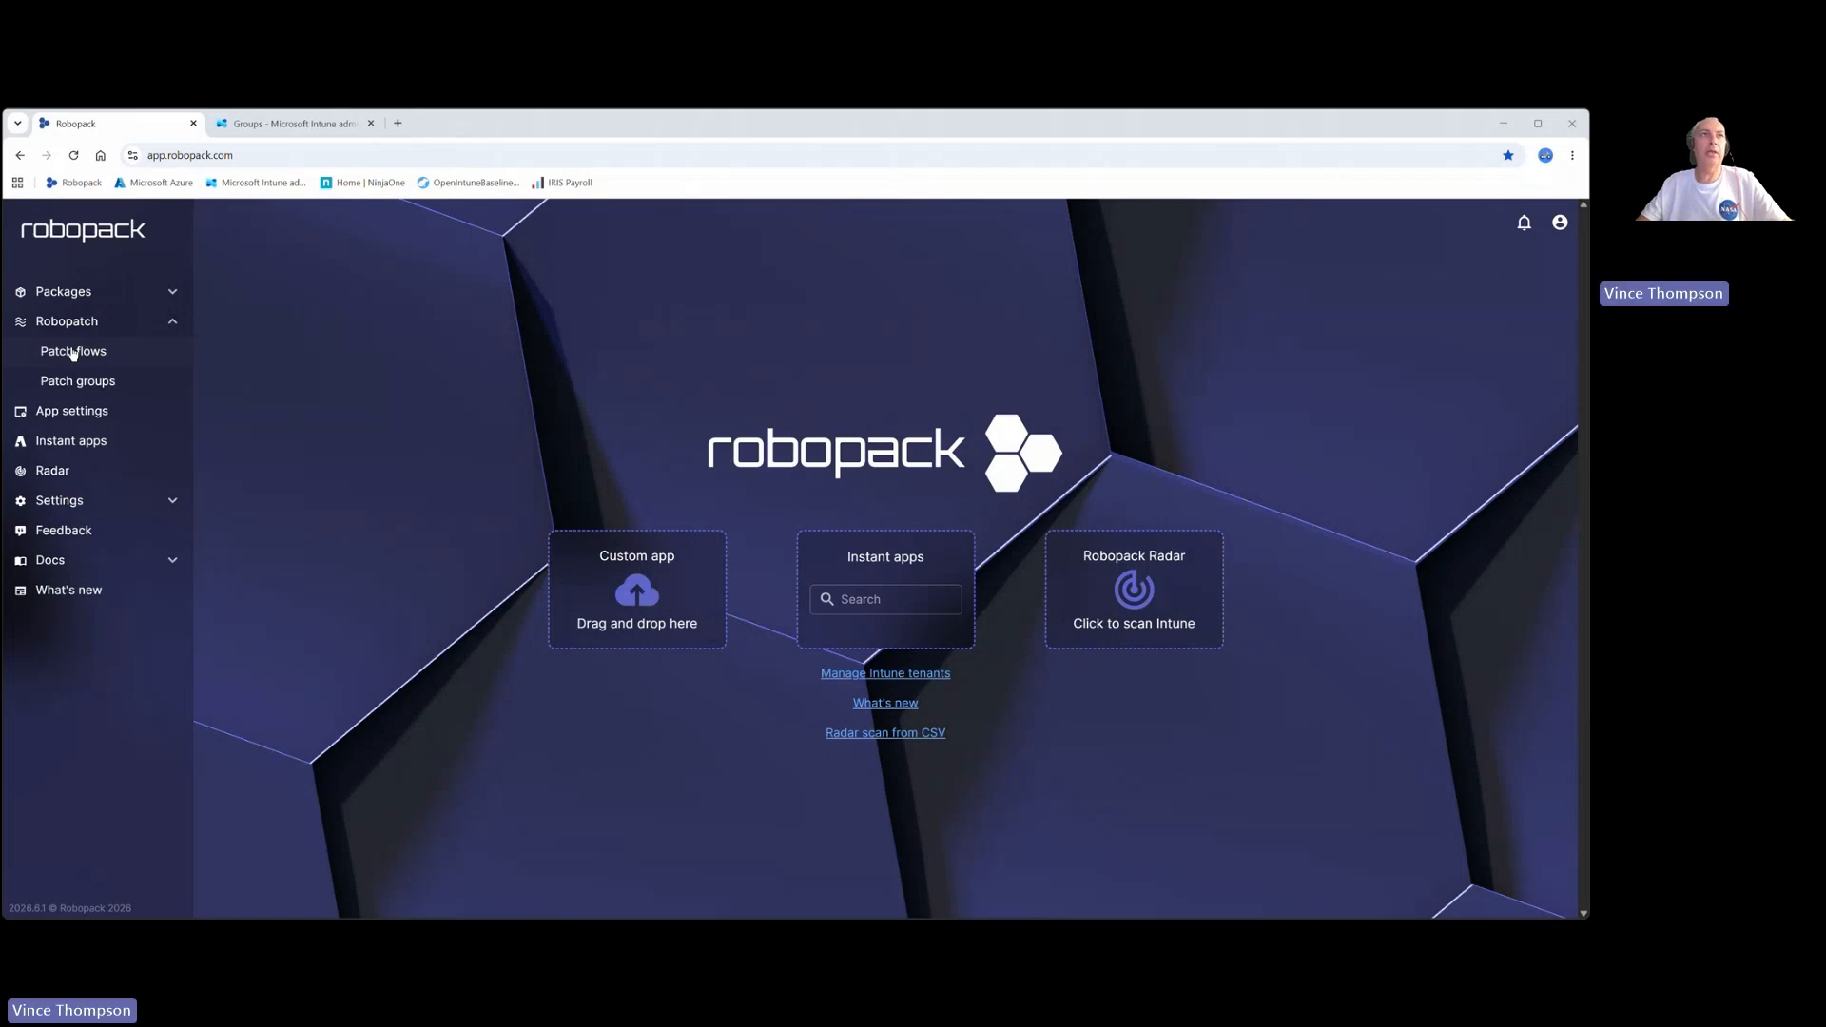
Open the Google Chrome patch flow and examine the wave settings of its 150.0.7871.129 deployment
{"action": "left_click", "coordinate": [73, 352]}
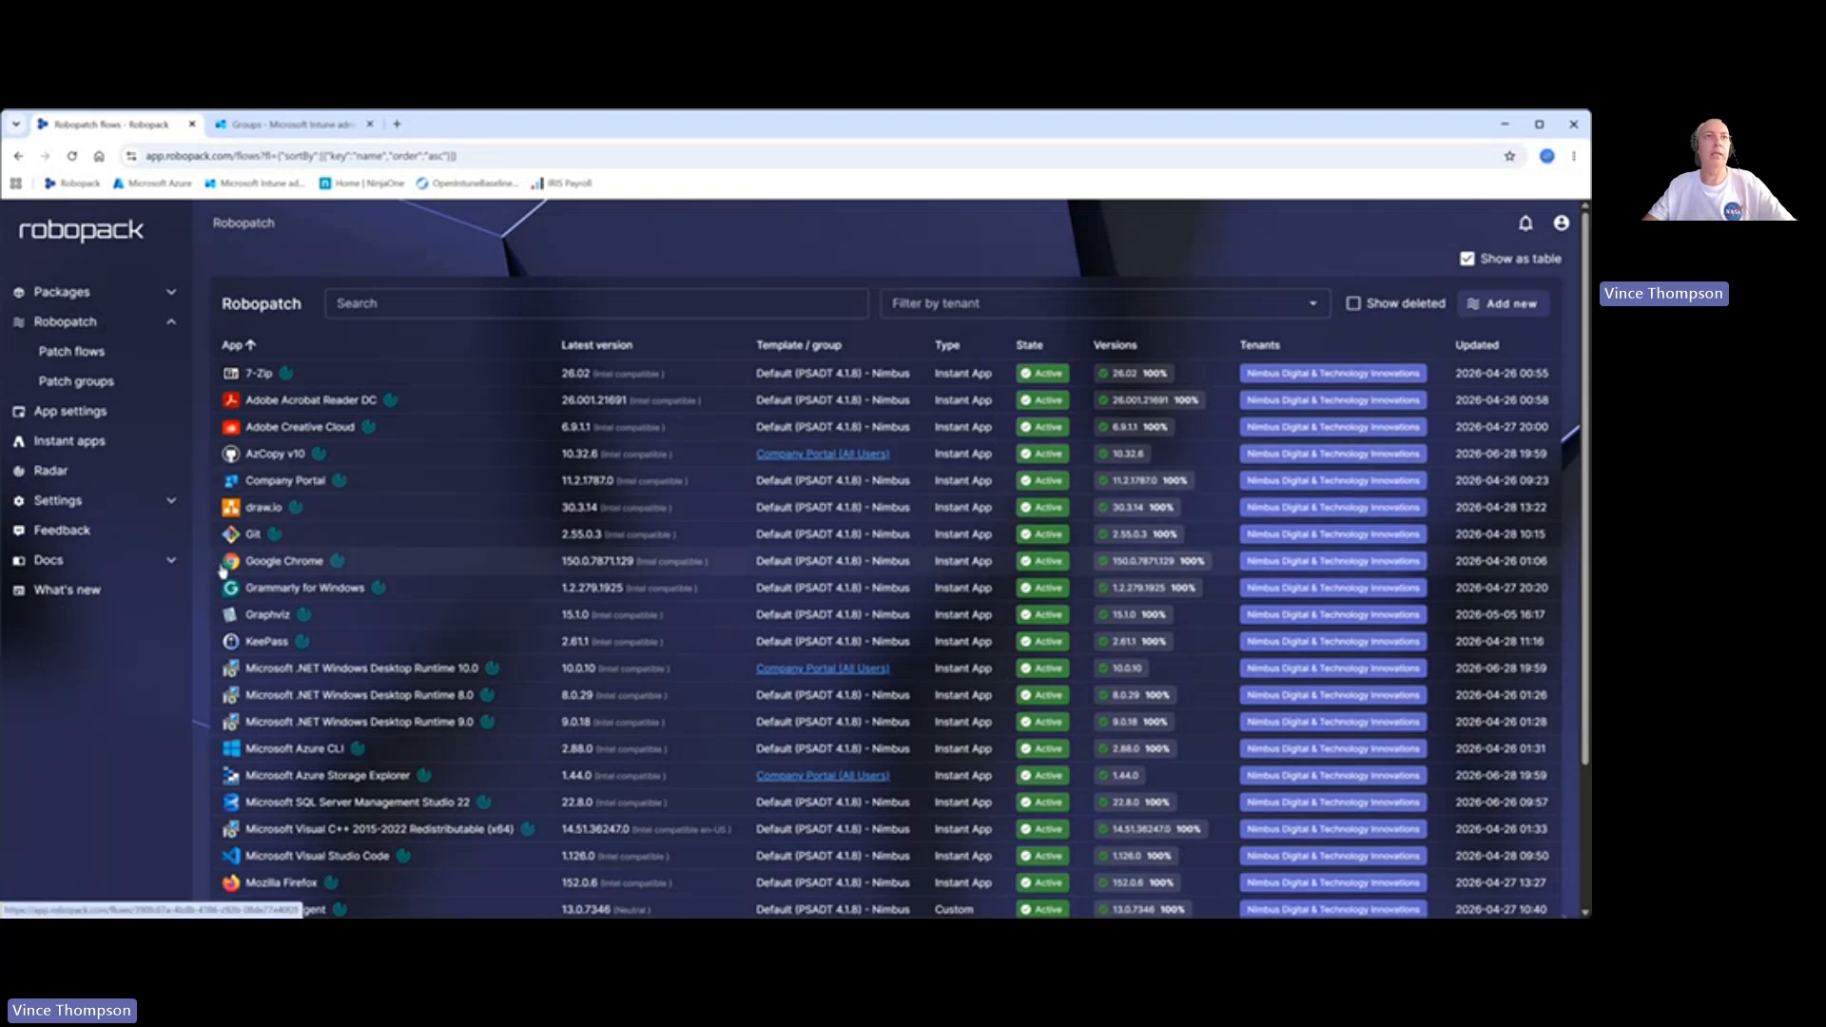
{"action": "left_click", "coordinate": [402, 559]}
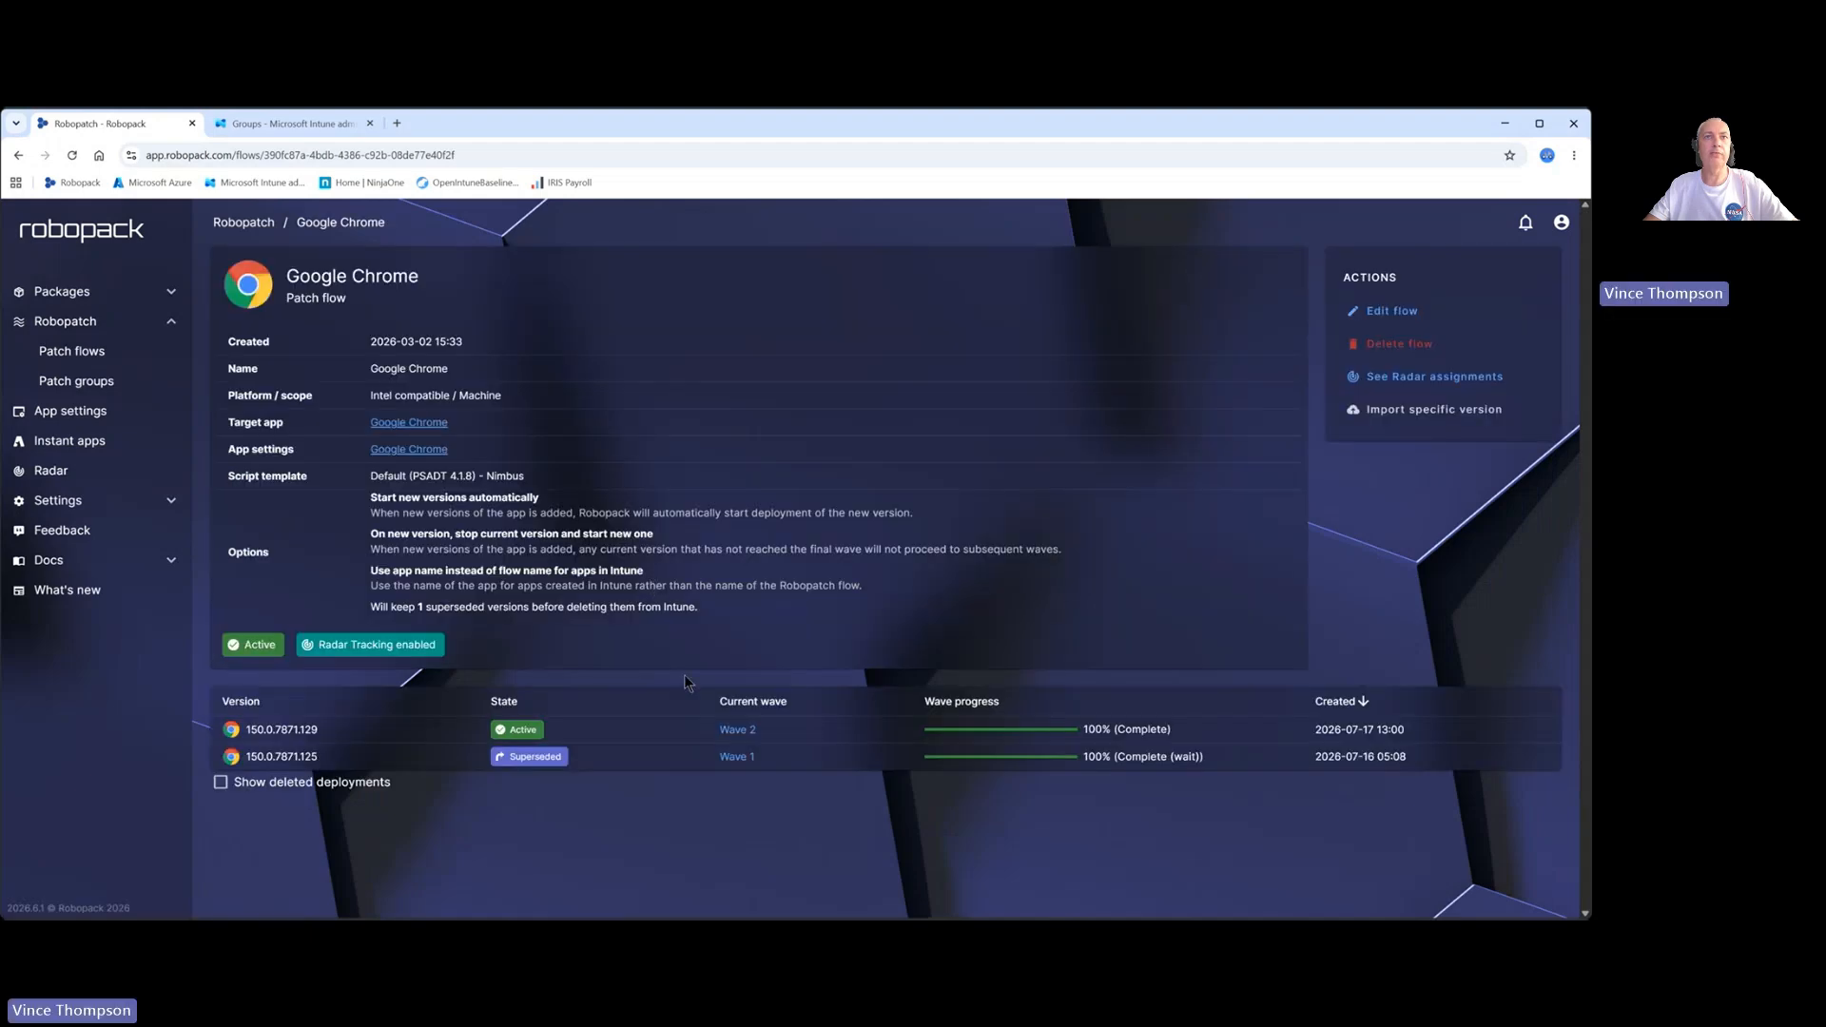
{"action": "left_click", "coordinate": [675, 732]}
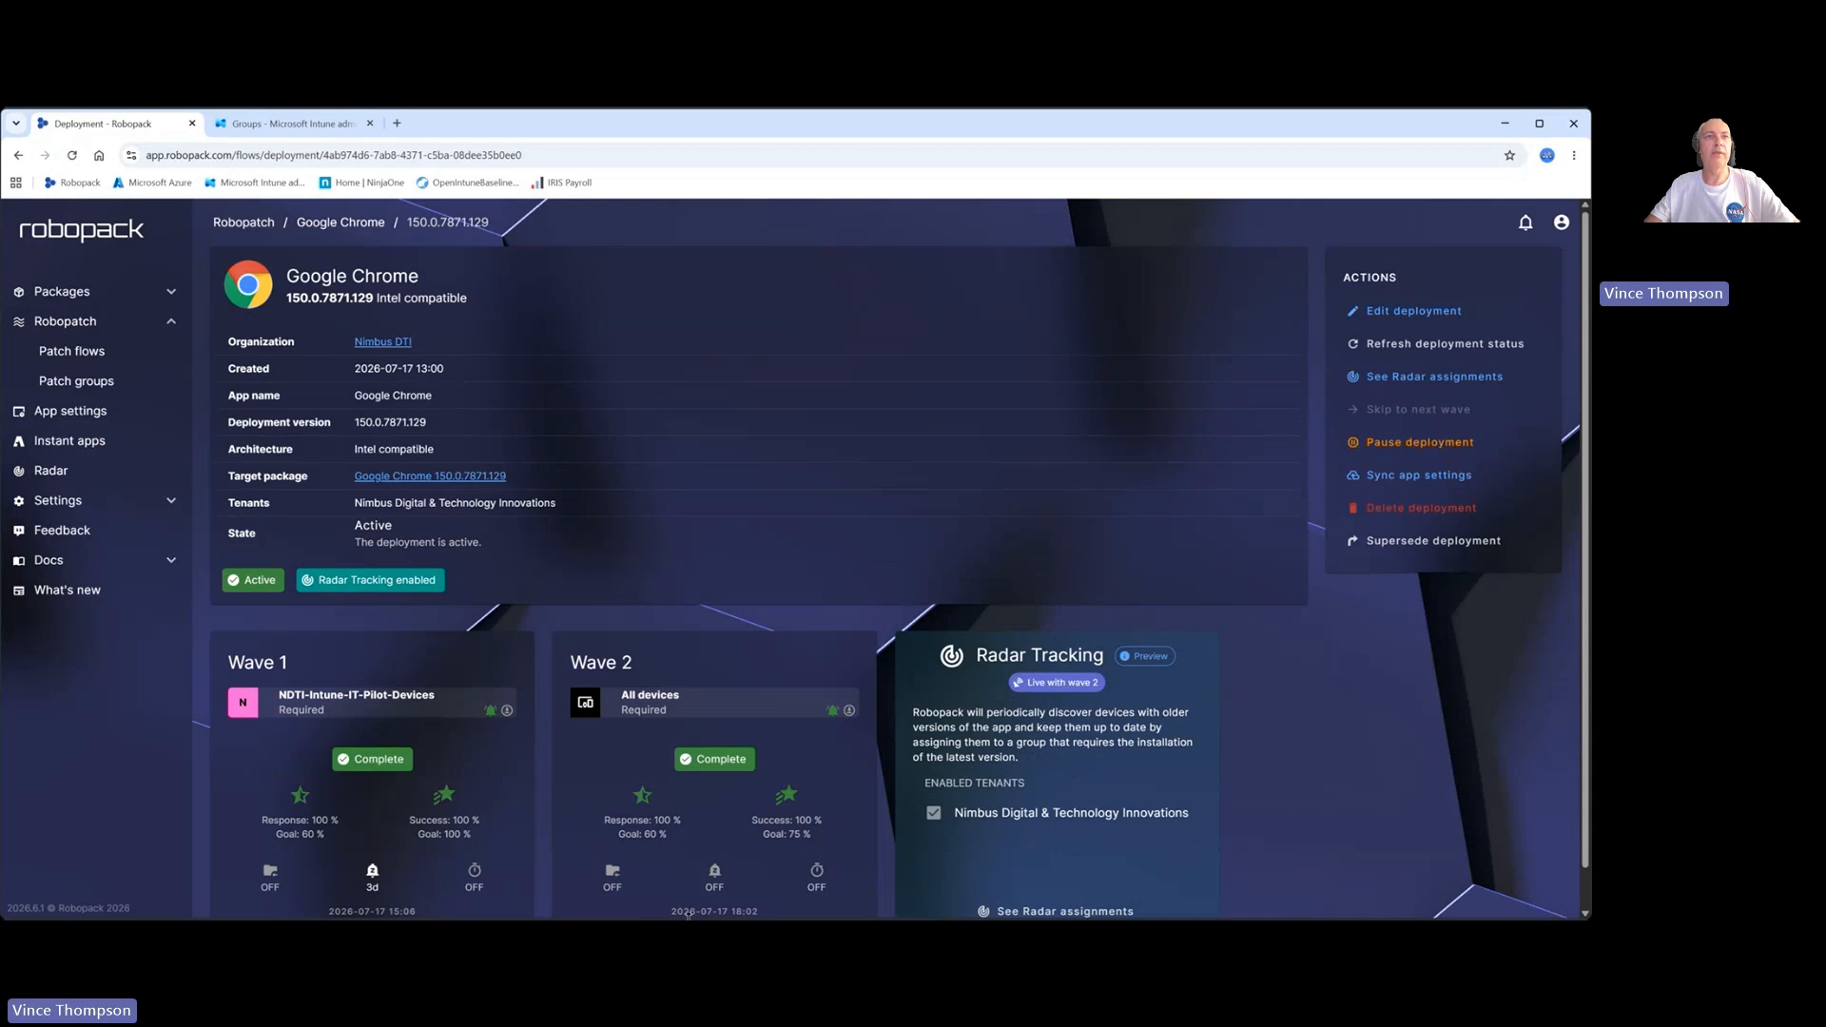
{"action": "left_click_drag", "start_coordinate": [688, 916], "coordinate": [688, 971]}
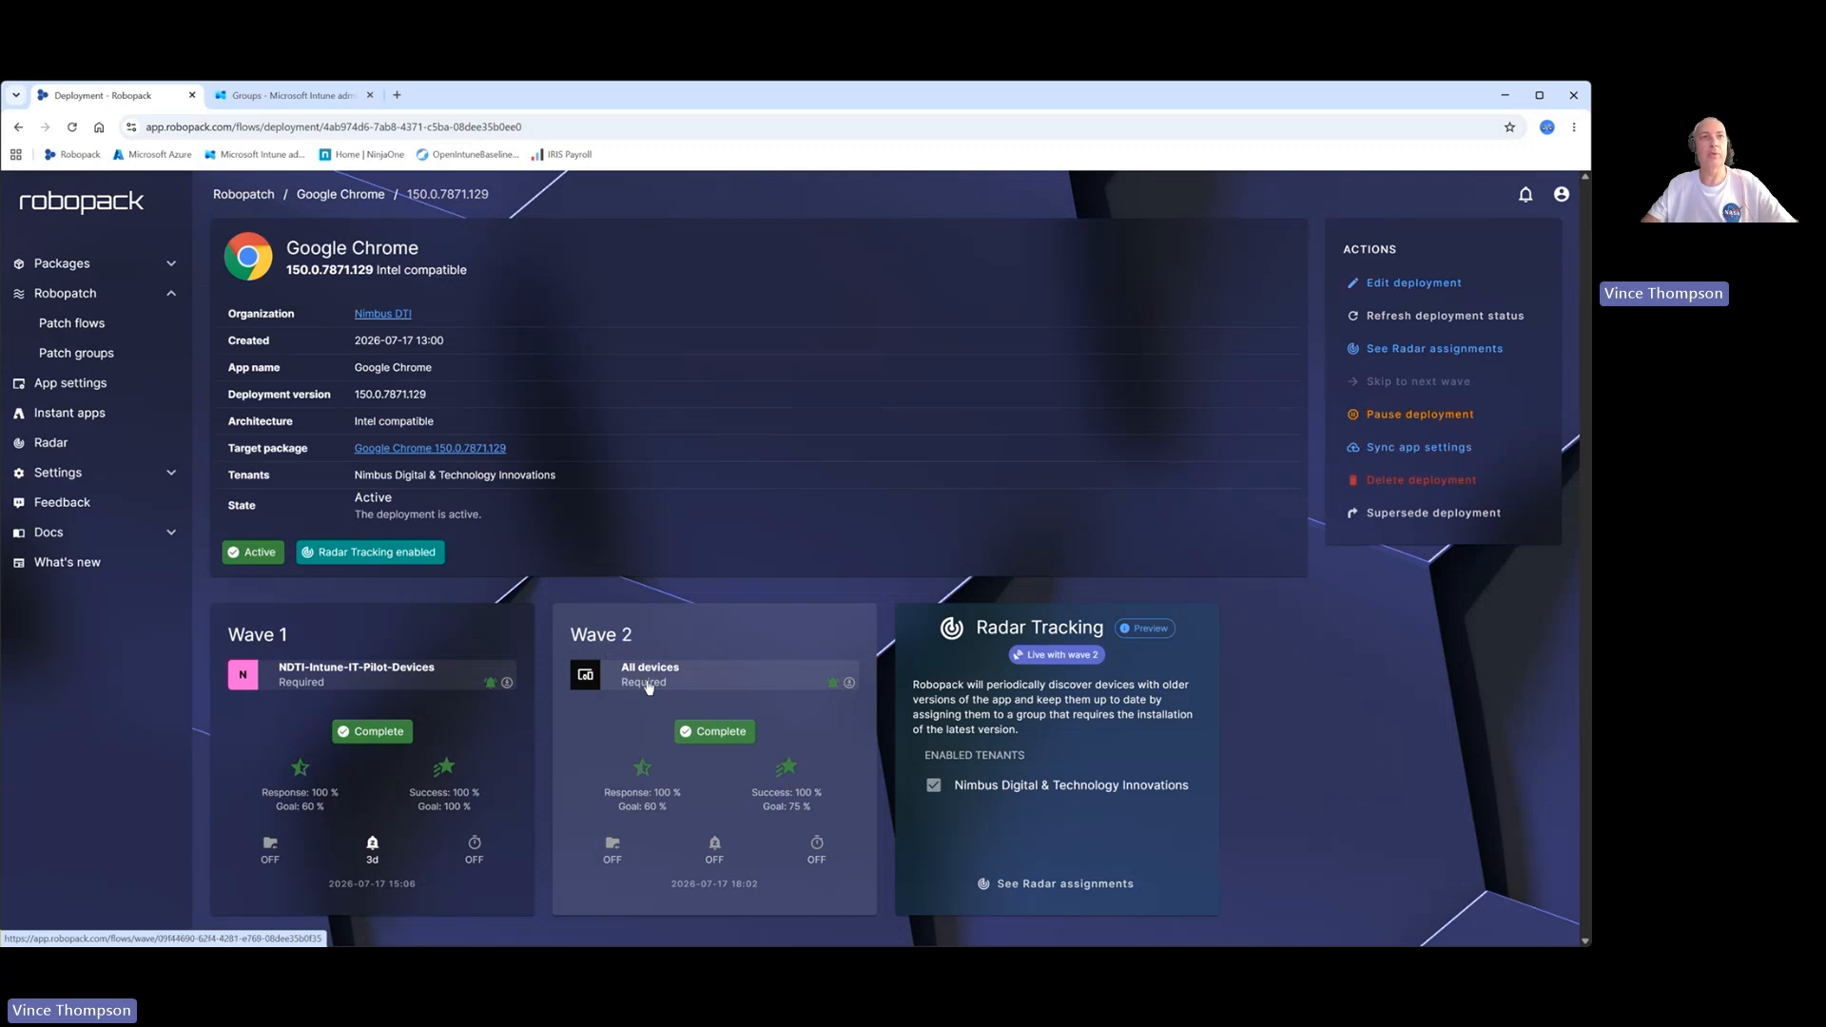
{"action": "mouse_move", "coordinate": [371, 842]}
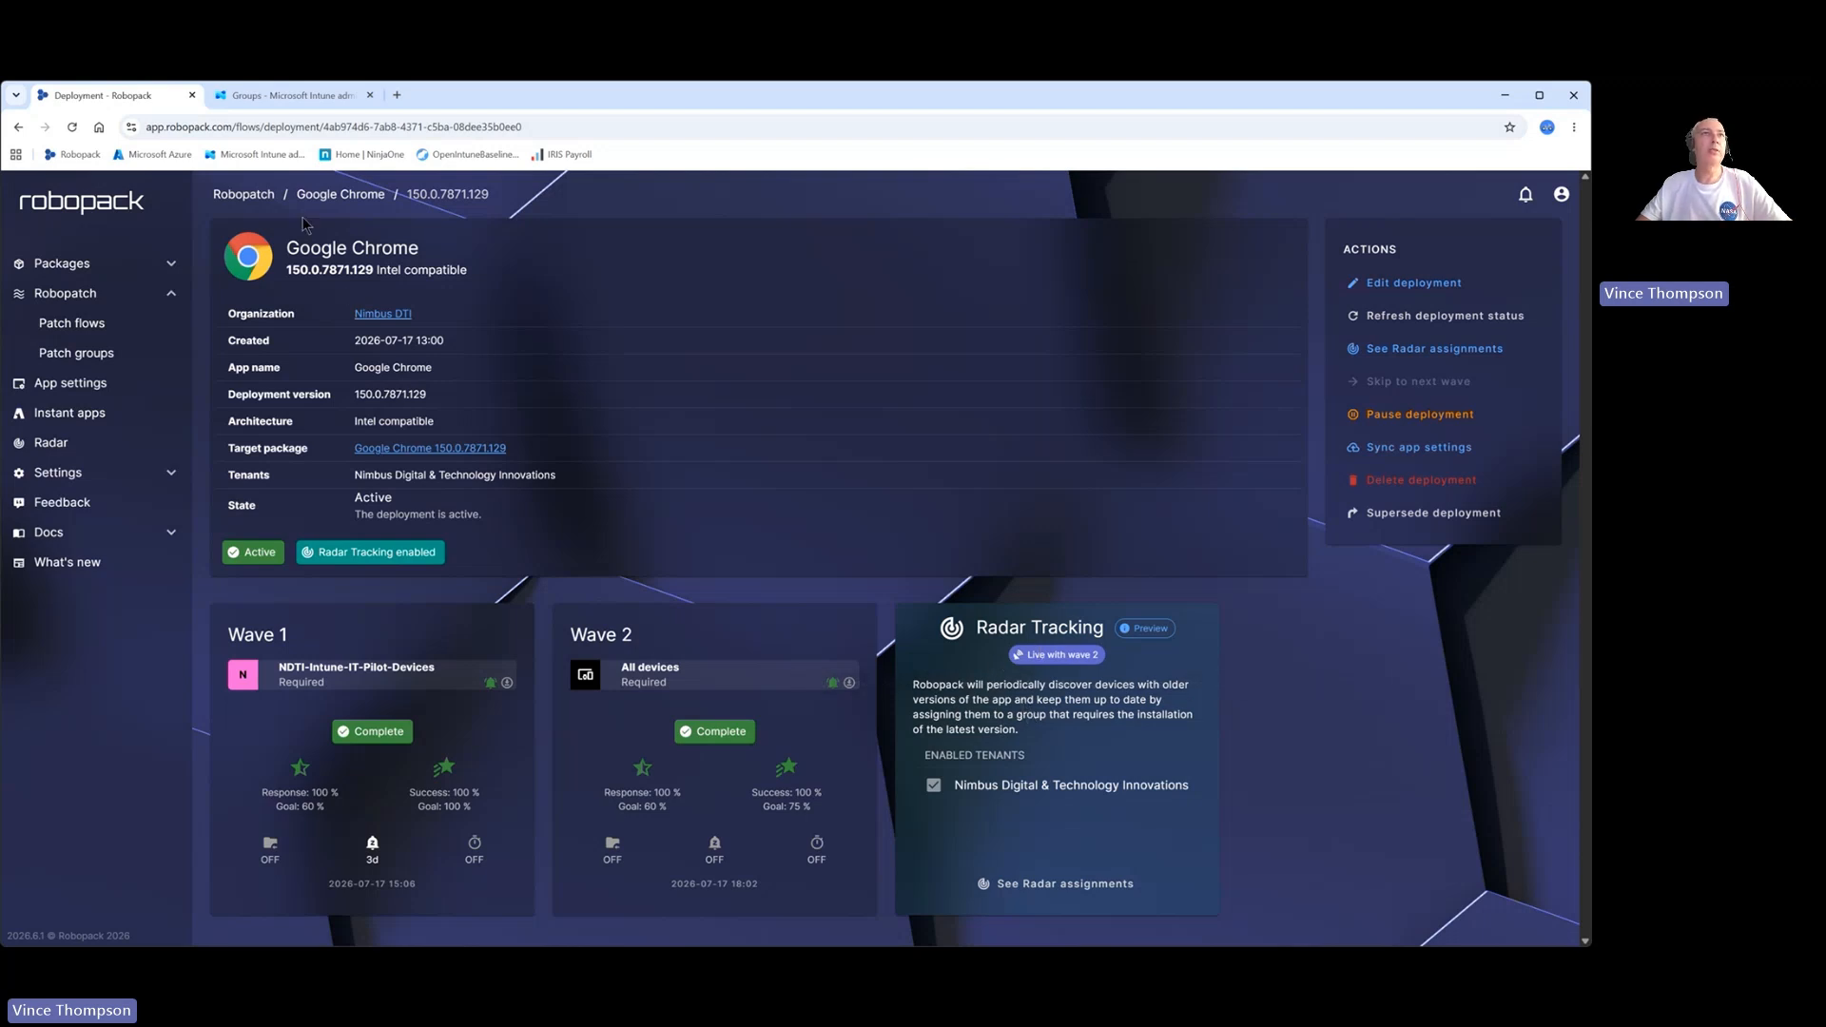
Open the Company Portal (All Users) patch group and review its options, included apps and deployment wave
{"action": "left_click", "coordinate": [262, 197]}
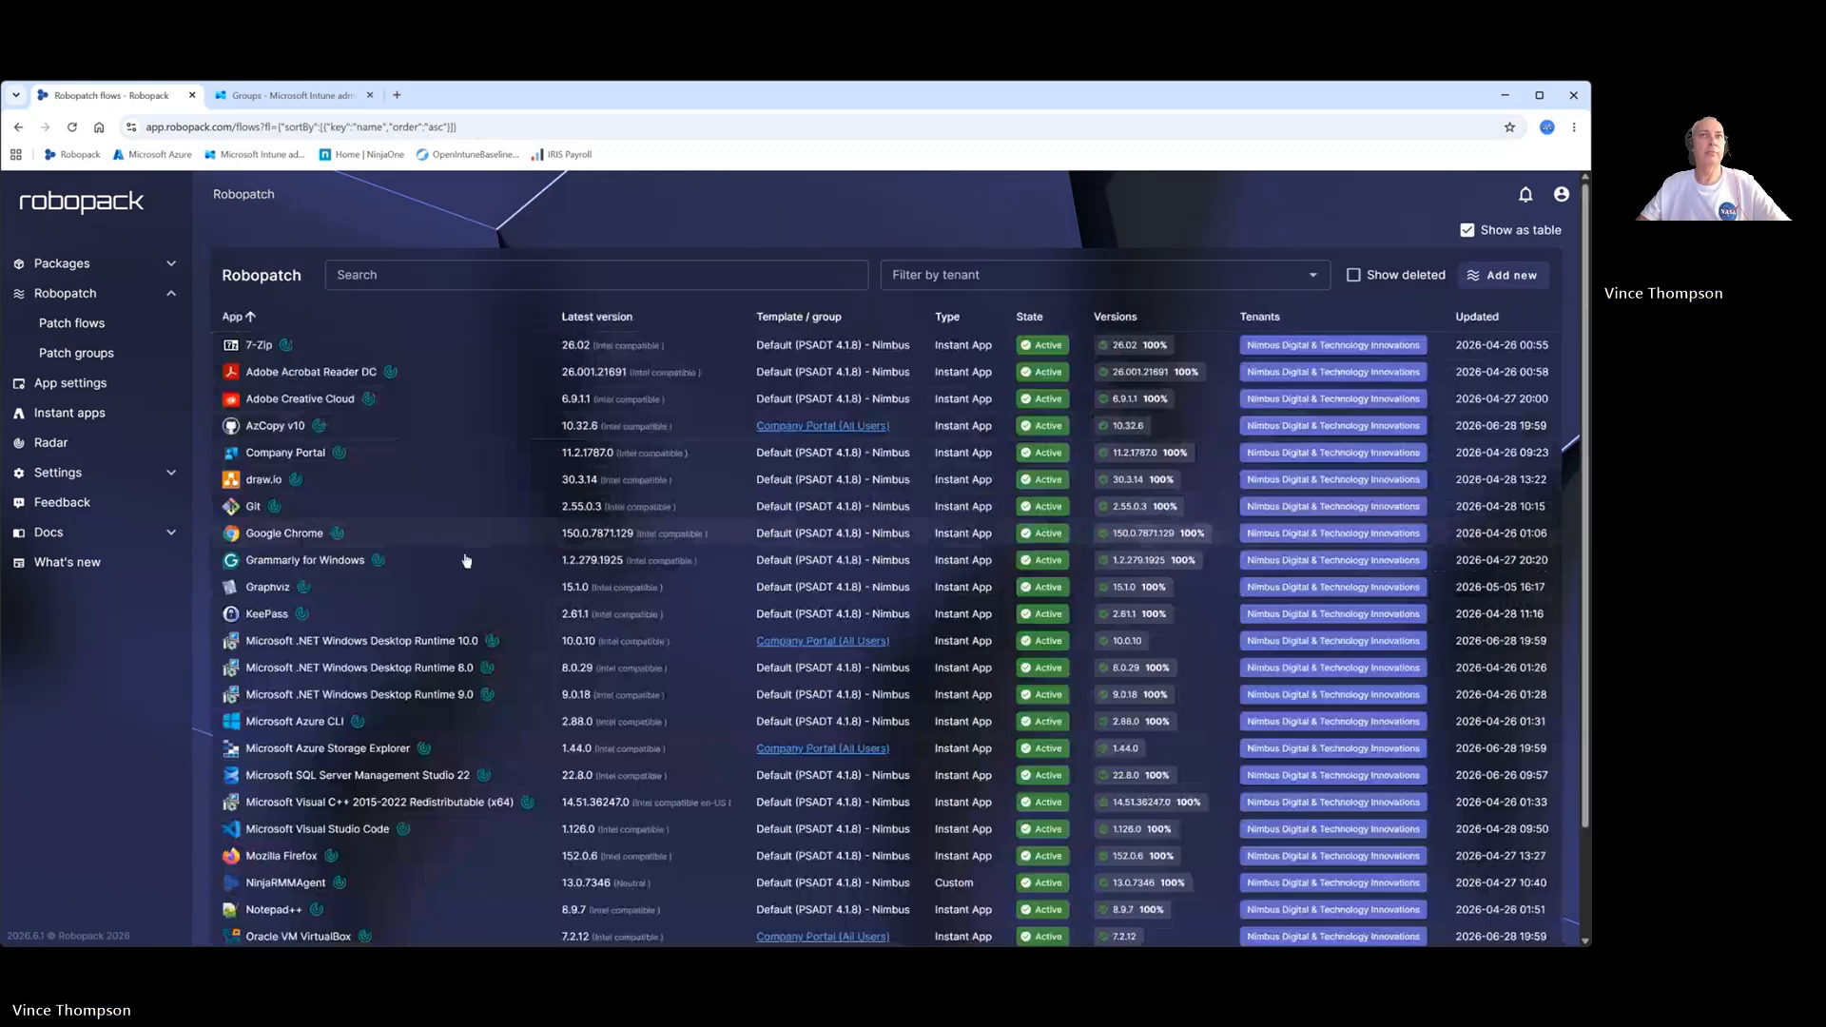
{"action": "left_click", "coordinate": [83, 355]}
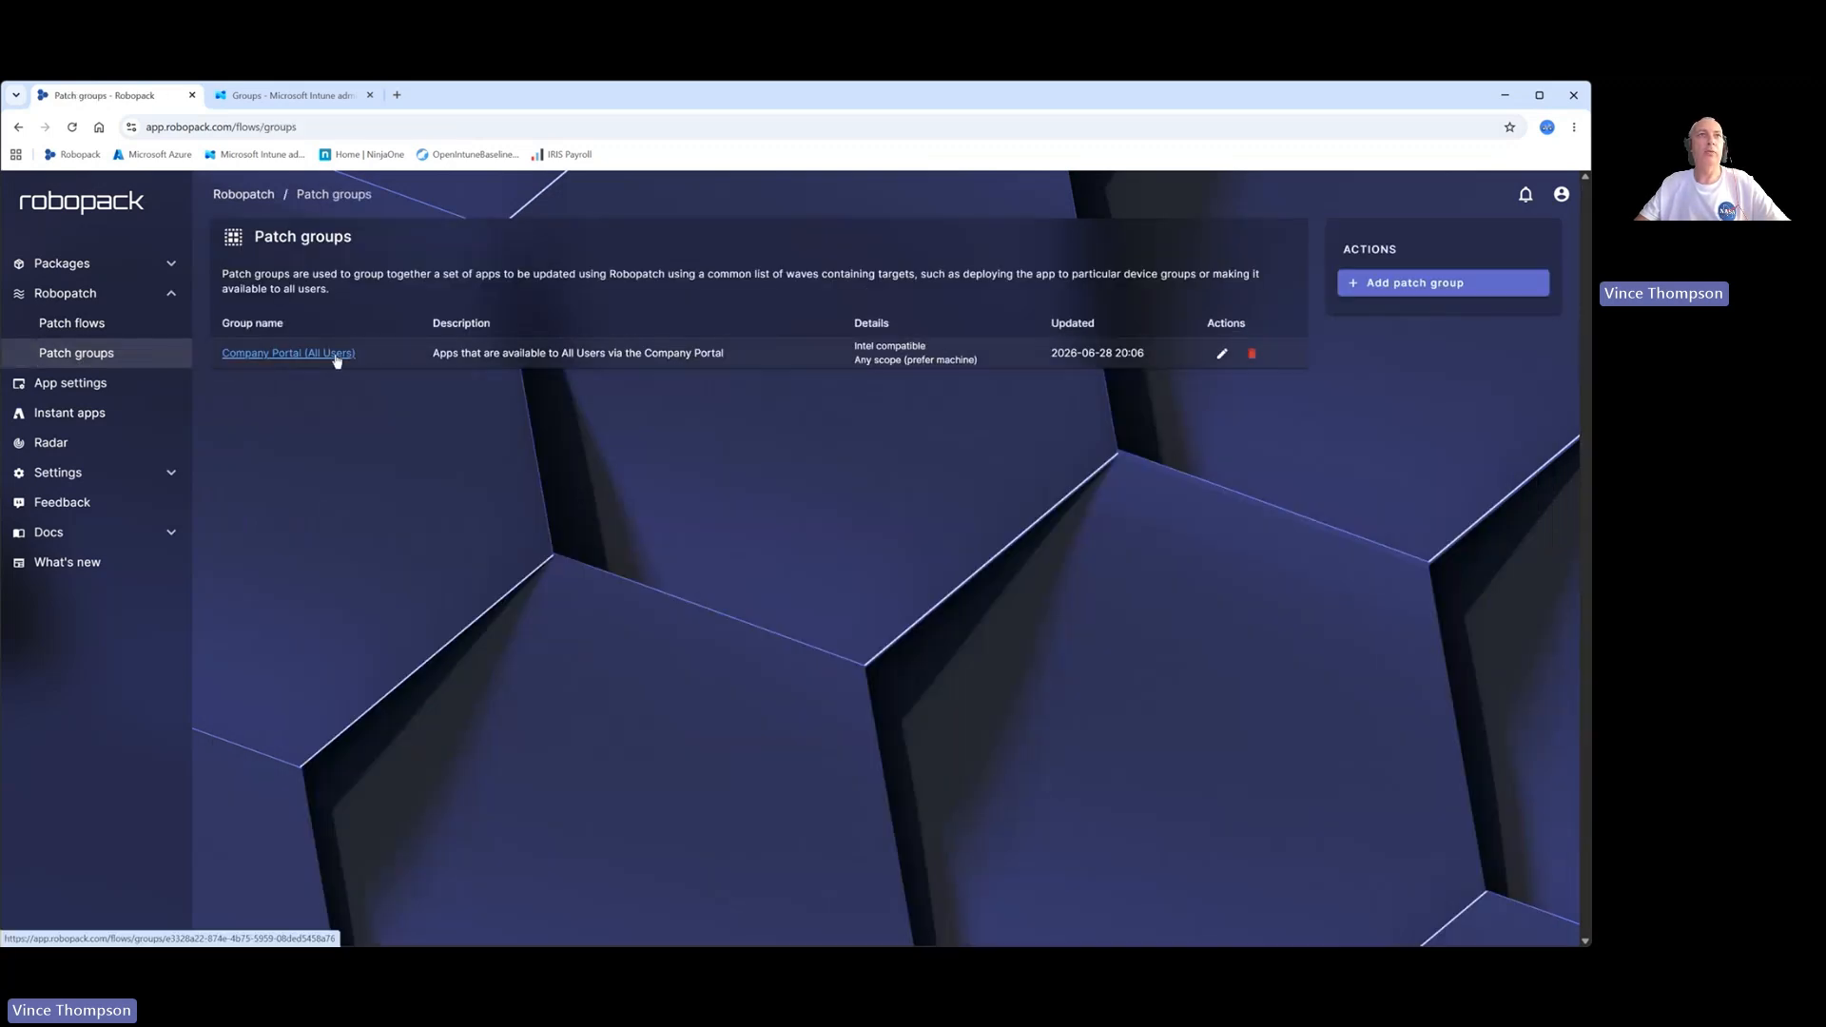
{"action": "left_click", "coordinate": [335, 354]}
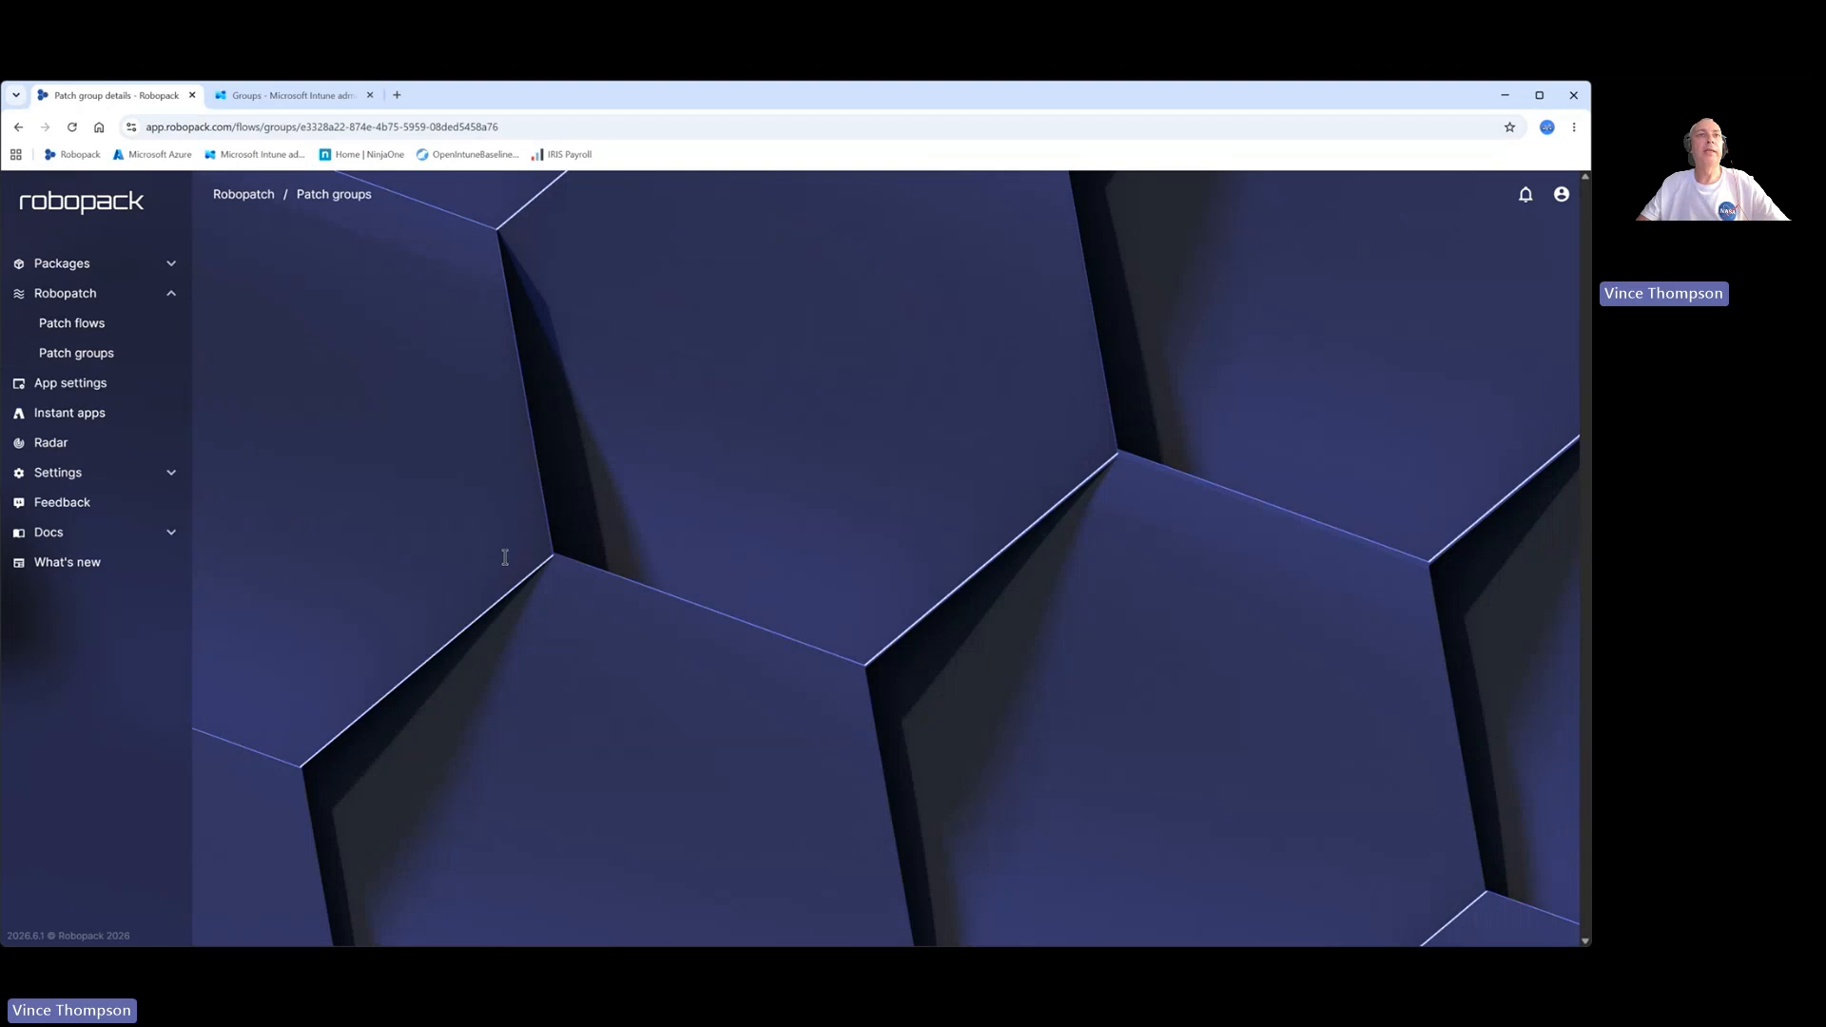
{"action": "scroll", "coordinate": [515, 550], "scroll_direction": "down", "scroll_amount": 1}
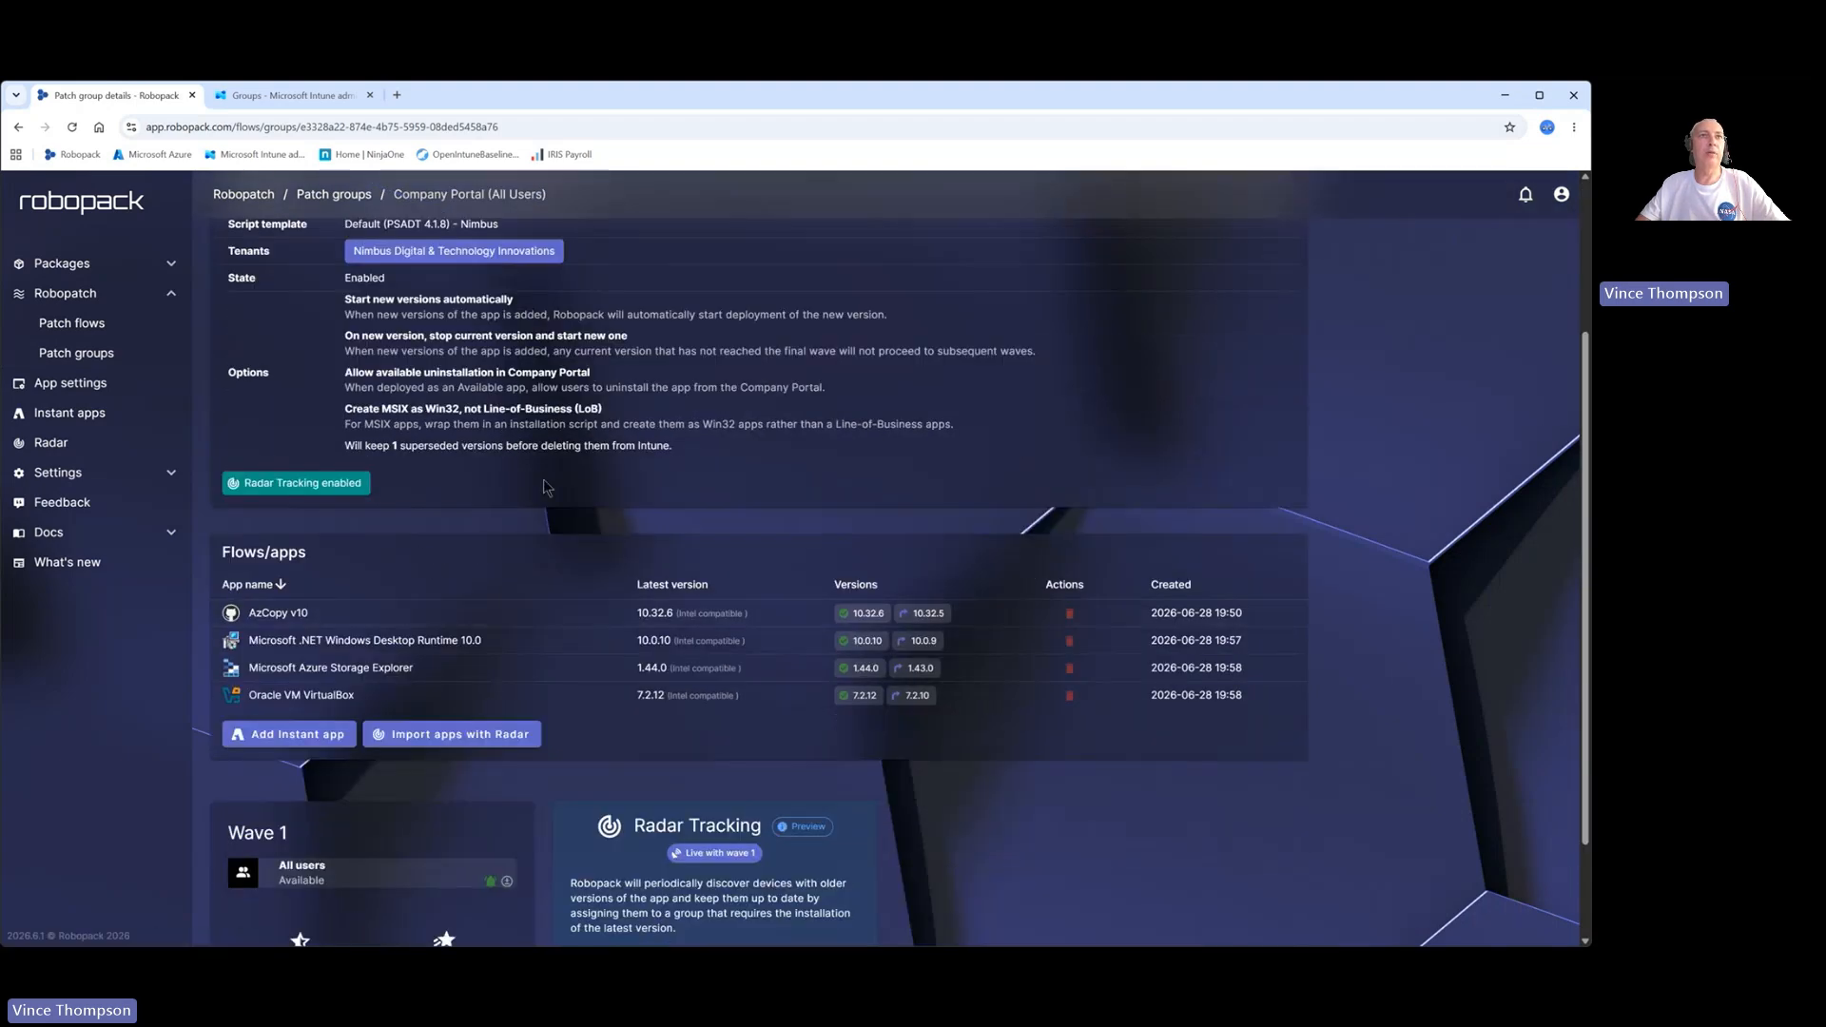
{"action": "scroll", "coordinate": [447, 461], "scroll_direction": "up", "scroll_amount": 2}
{"action": "scroll", "coordinate": [357, 504], "scroll_direction": "down", "scroll_amount": 3}
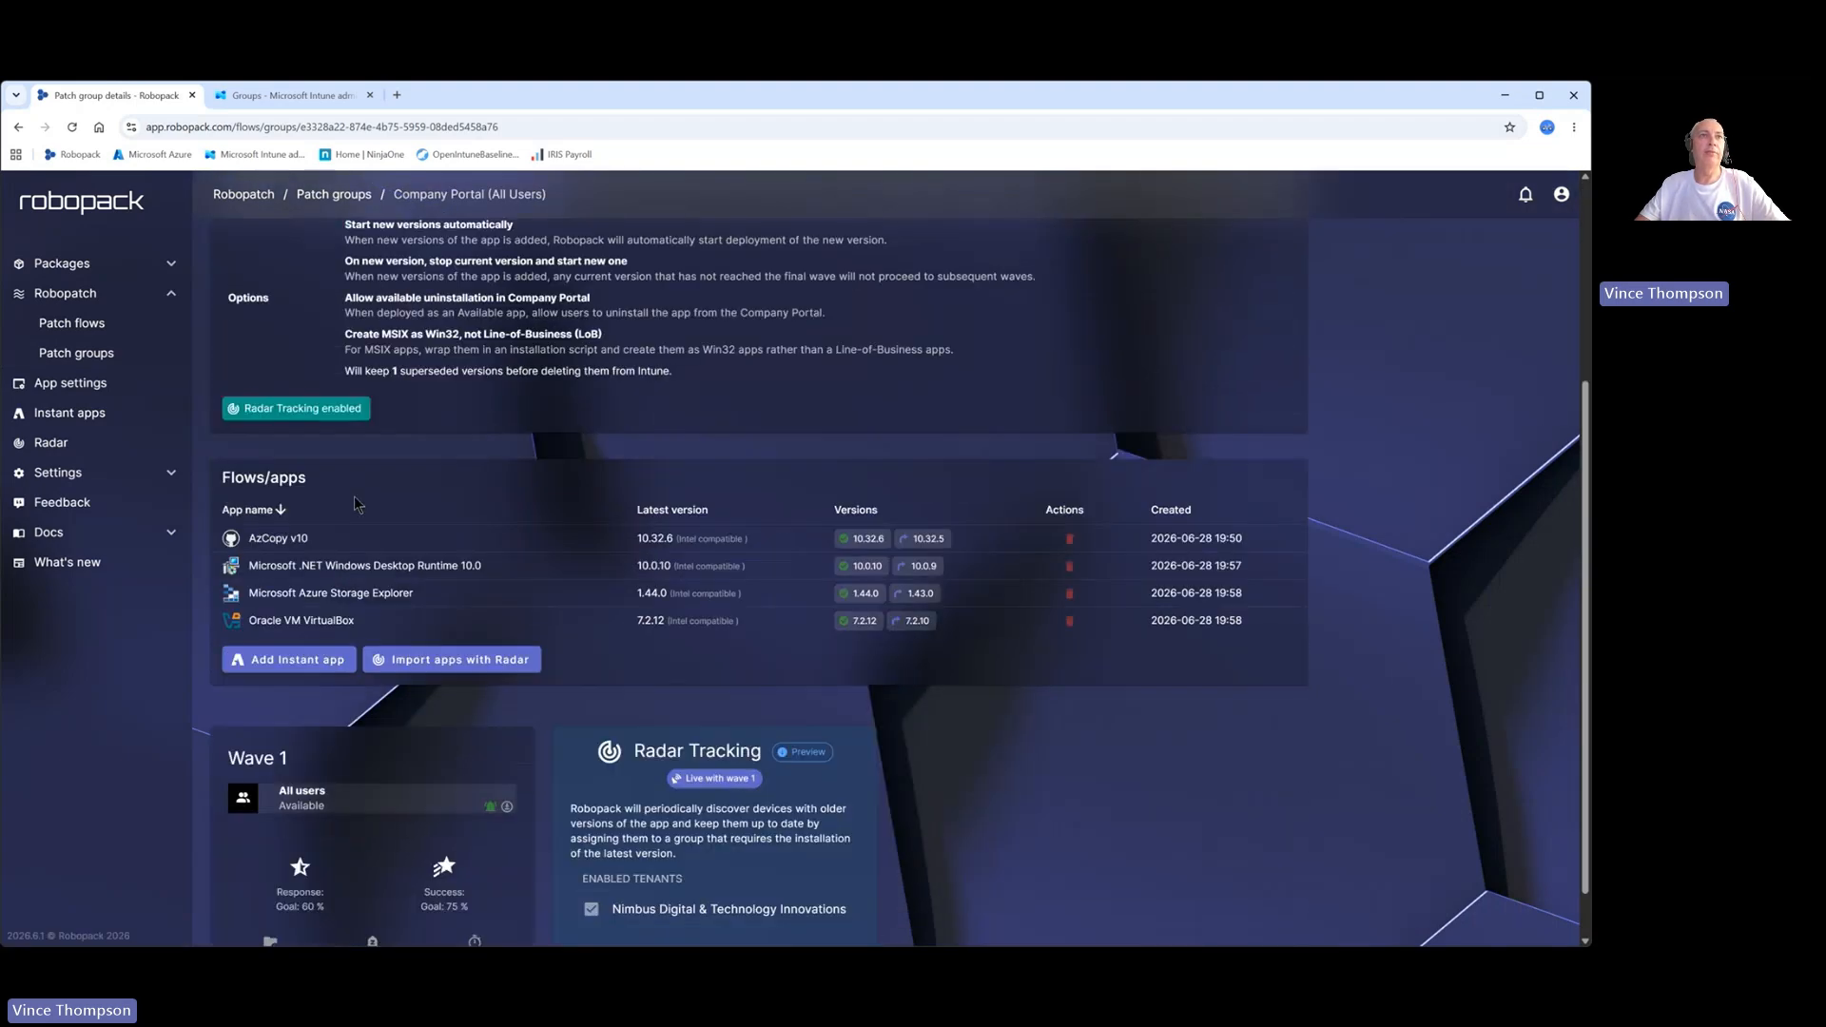
{"action": "scroll", "coordinate": [350, 508], "scroll_direction": "up", "scroll_amount": 3}
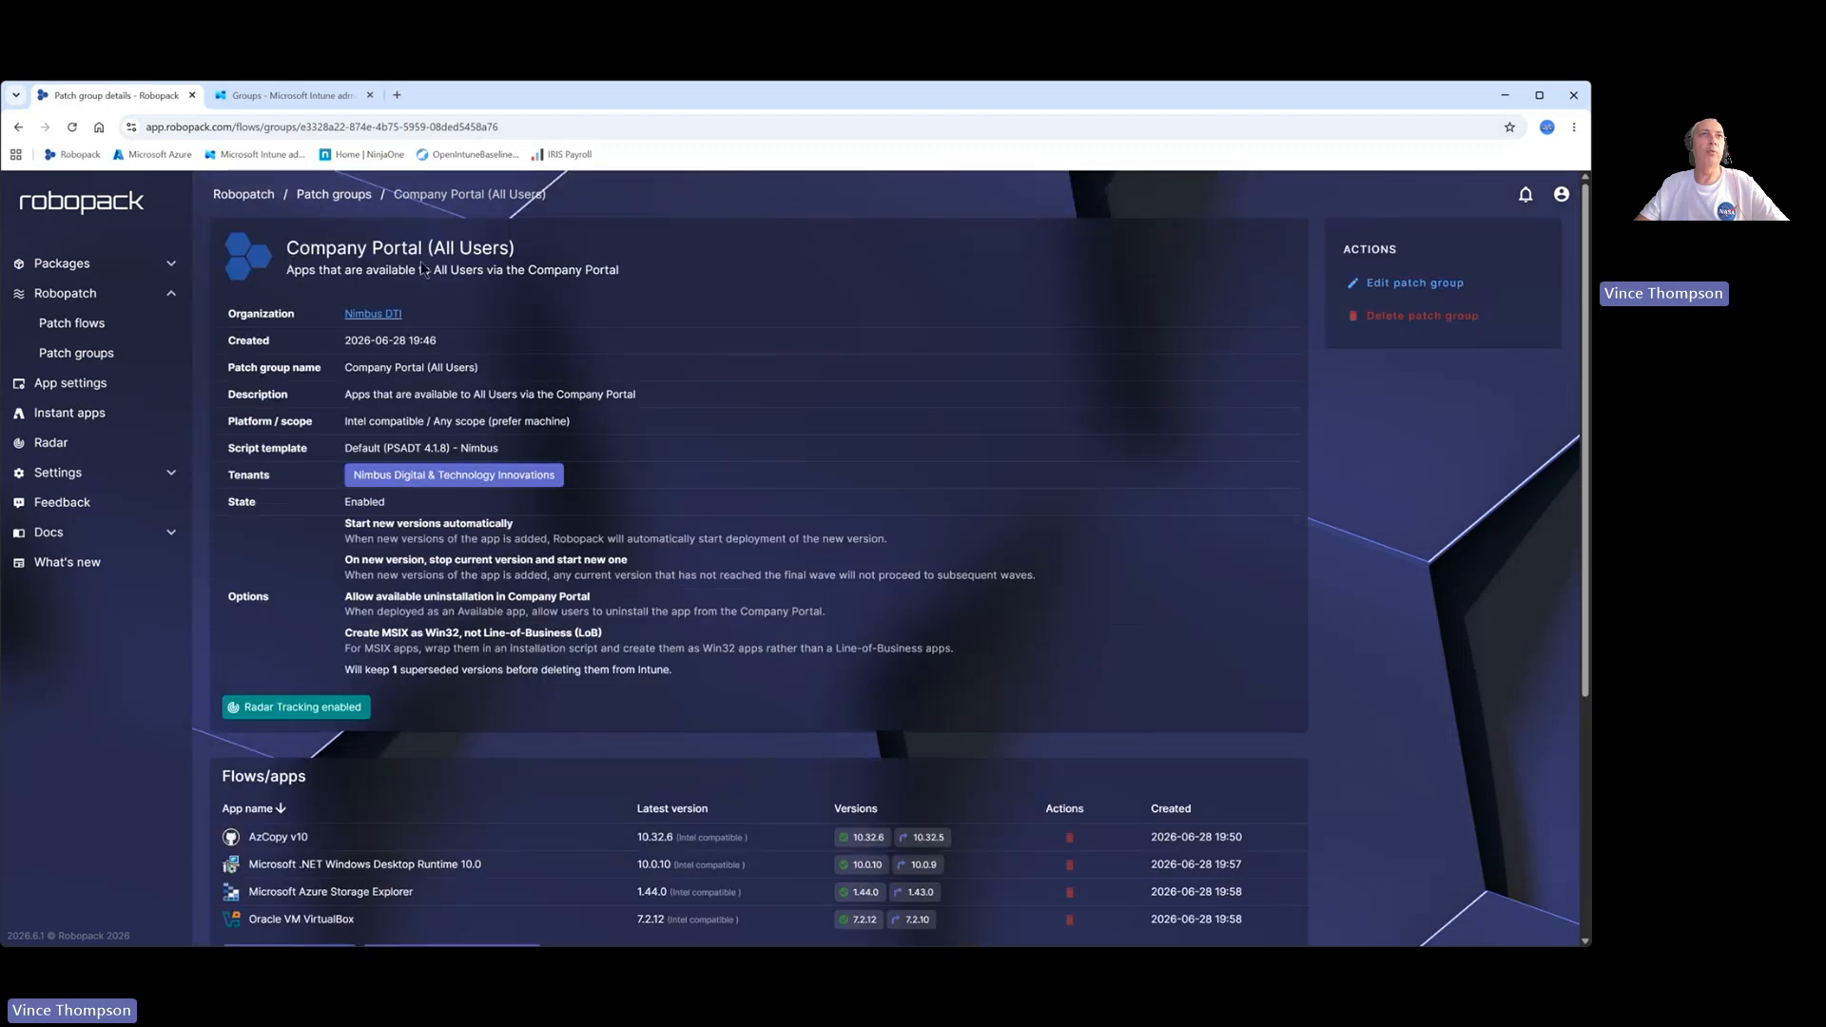
{"action": "scroll", "coordinate": [314, 551], "scroll_direction": "down", "scroll_amount": 4}
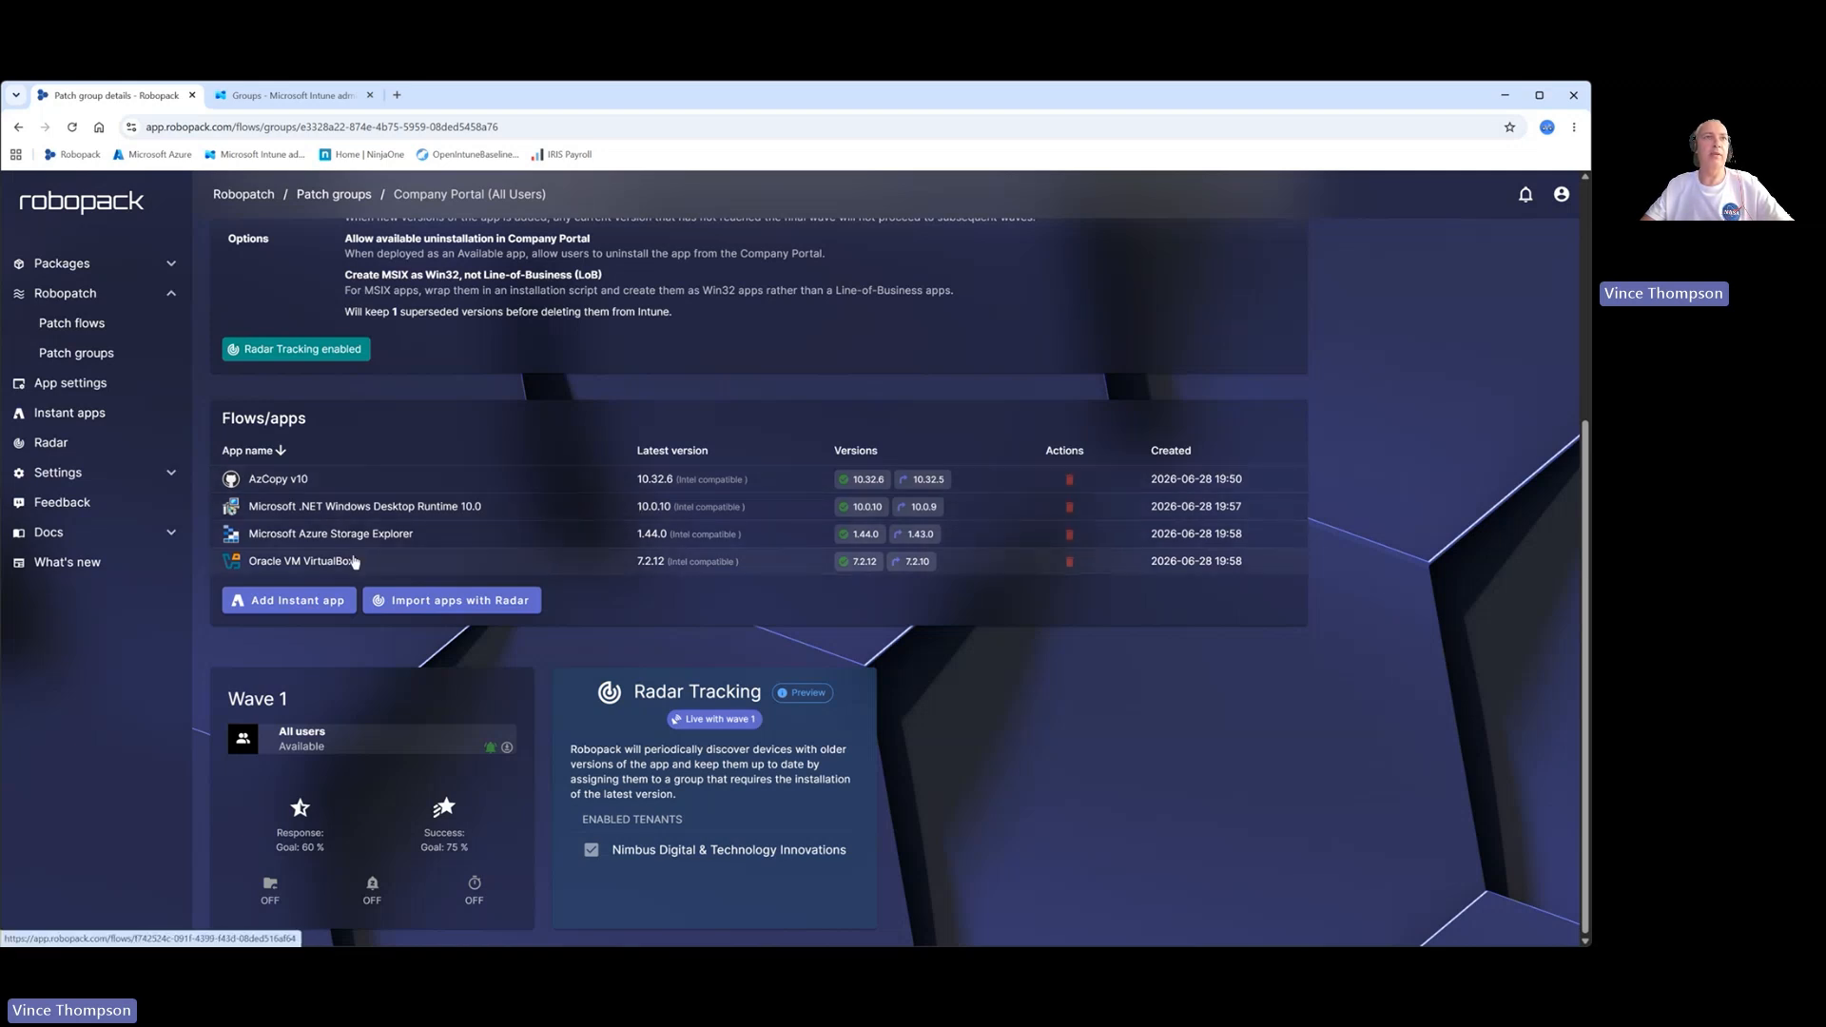
{"action": "scroll", "coordinate": [397, 529], "scroll_direction": "up", "scroll_amount": 4}
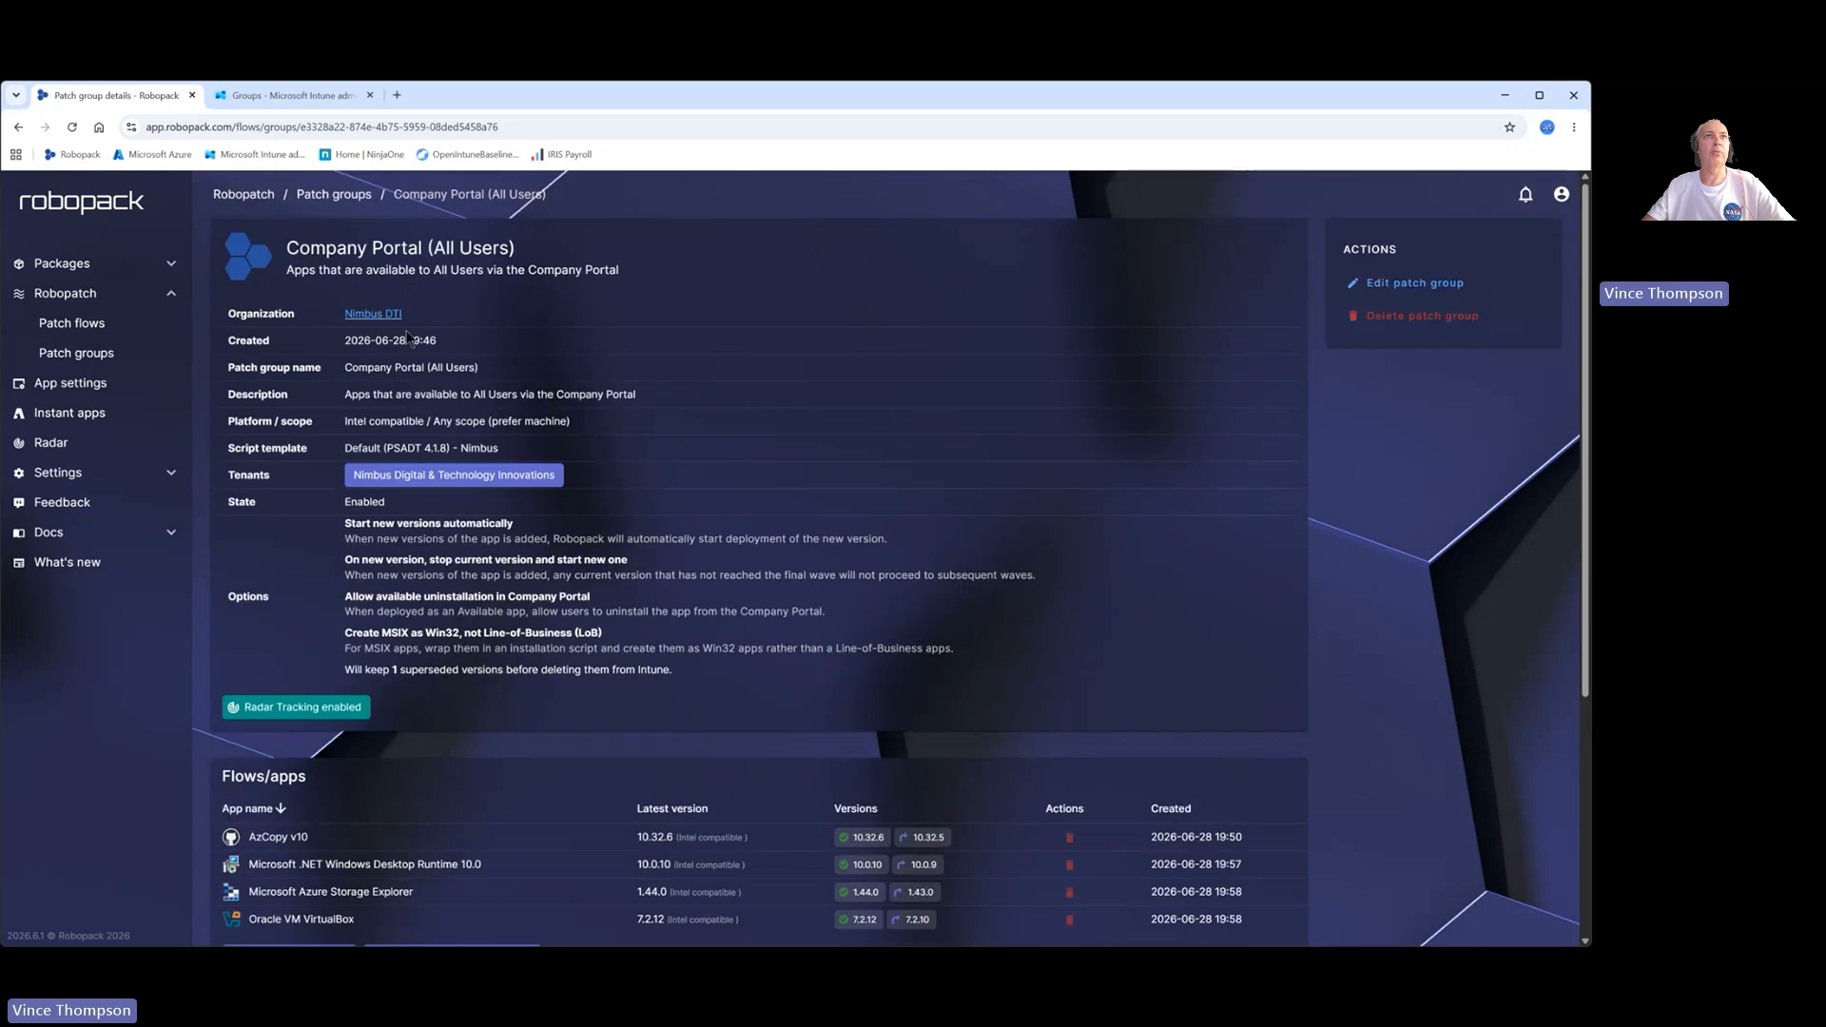
Start a new patch group named "Developers" with the description "Patch Group for all Devs"
{"action": "left_click", "coordinate": [354, 197]}
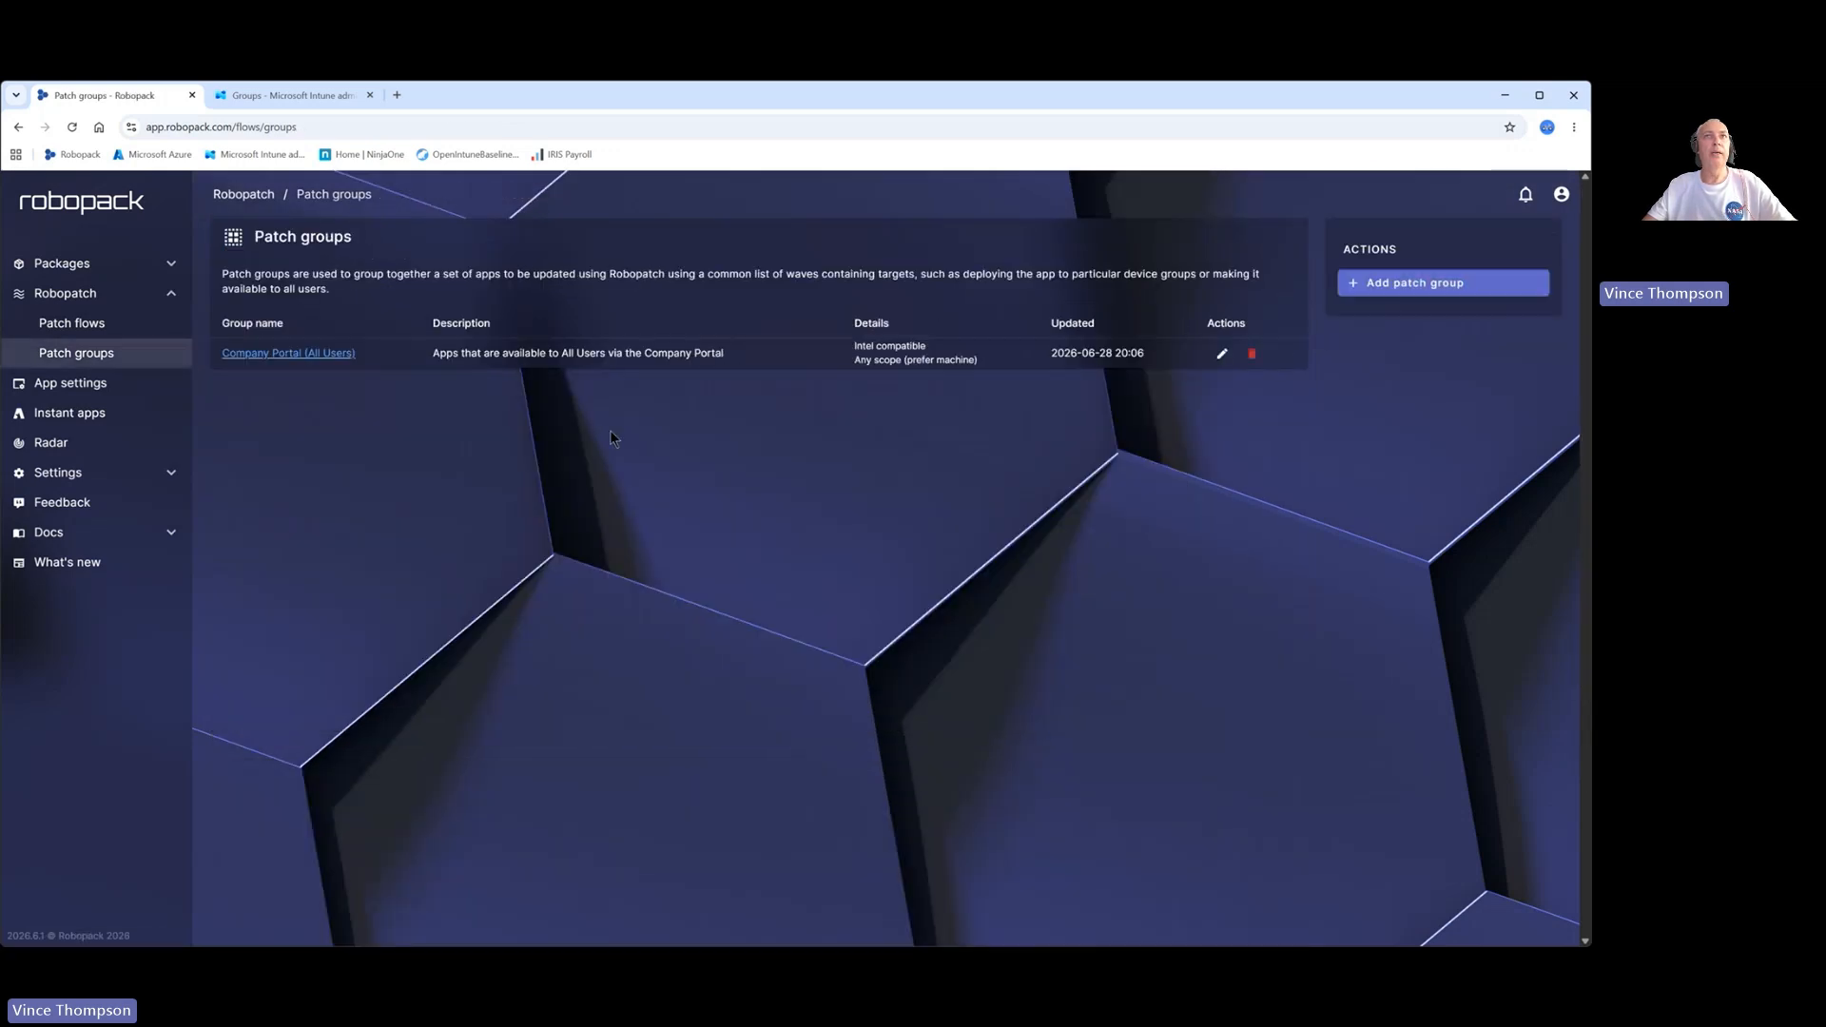
{"action": "left_click", "coordinate": [1420, 285]}
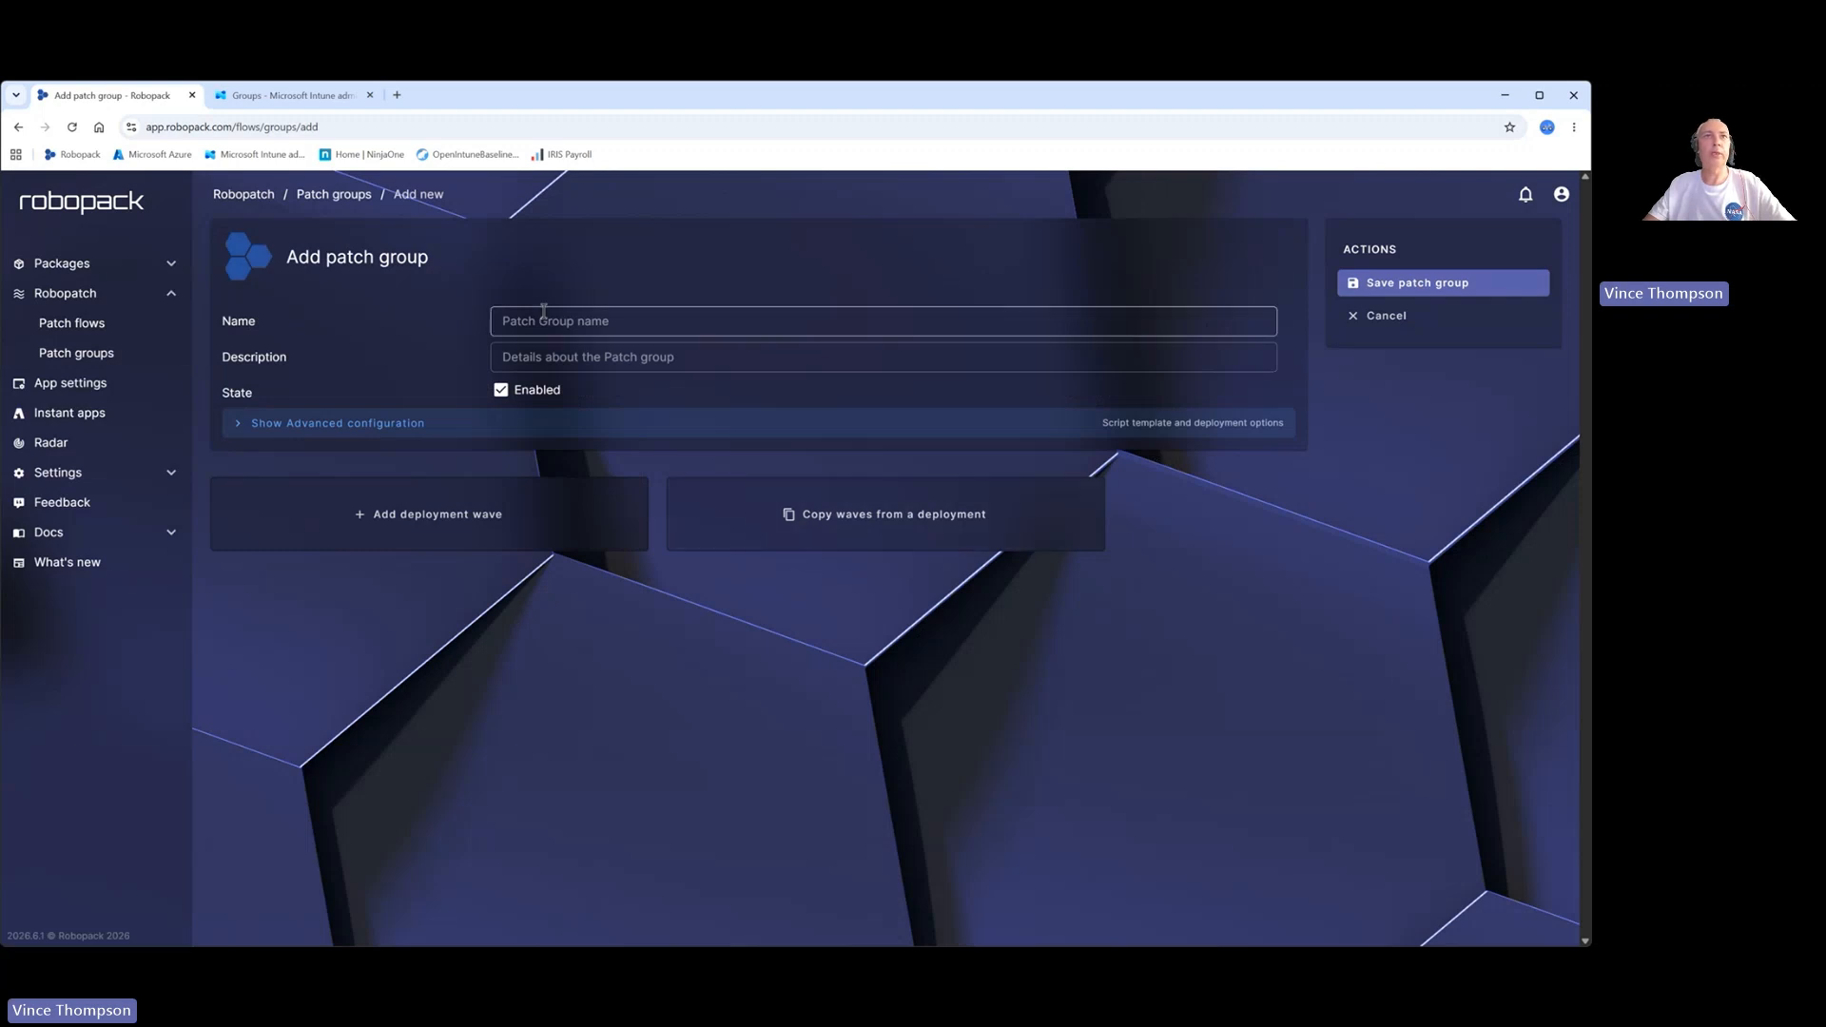
{"action": "left_click", "coordinate": [545, 321]}
{"action": "type", "text": "Dev"}
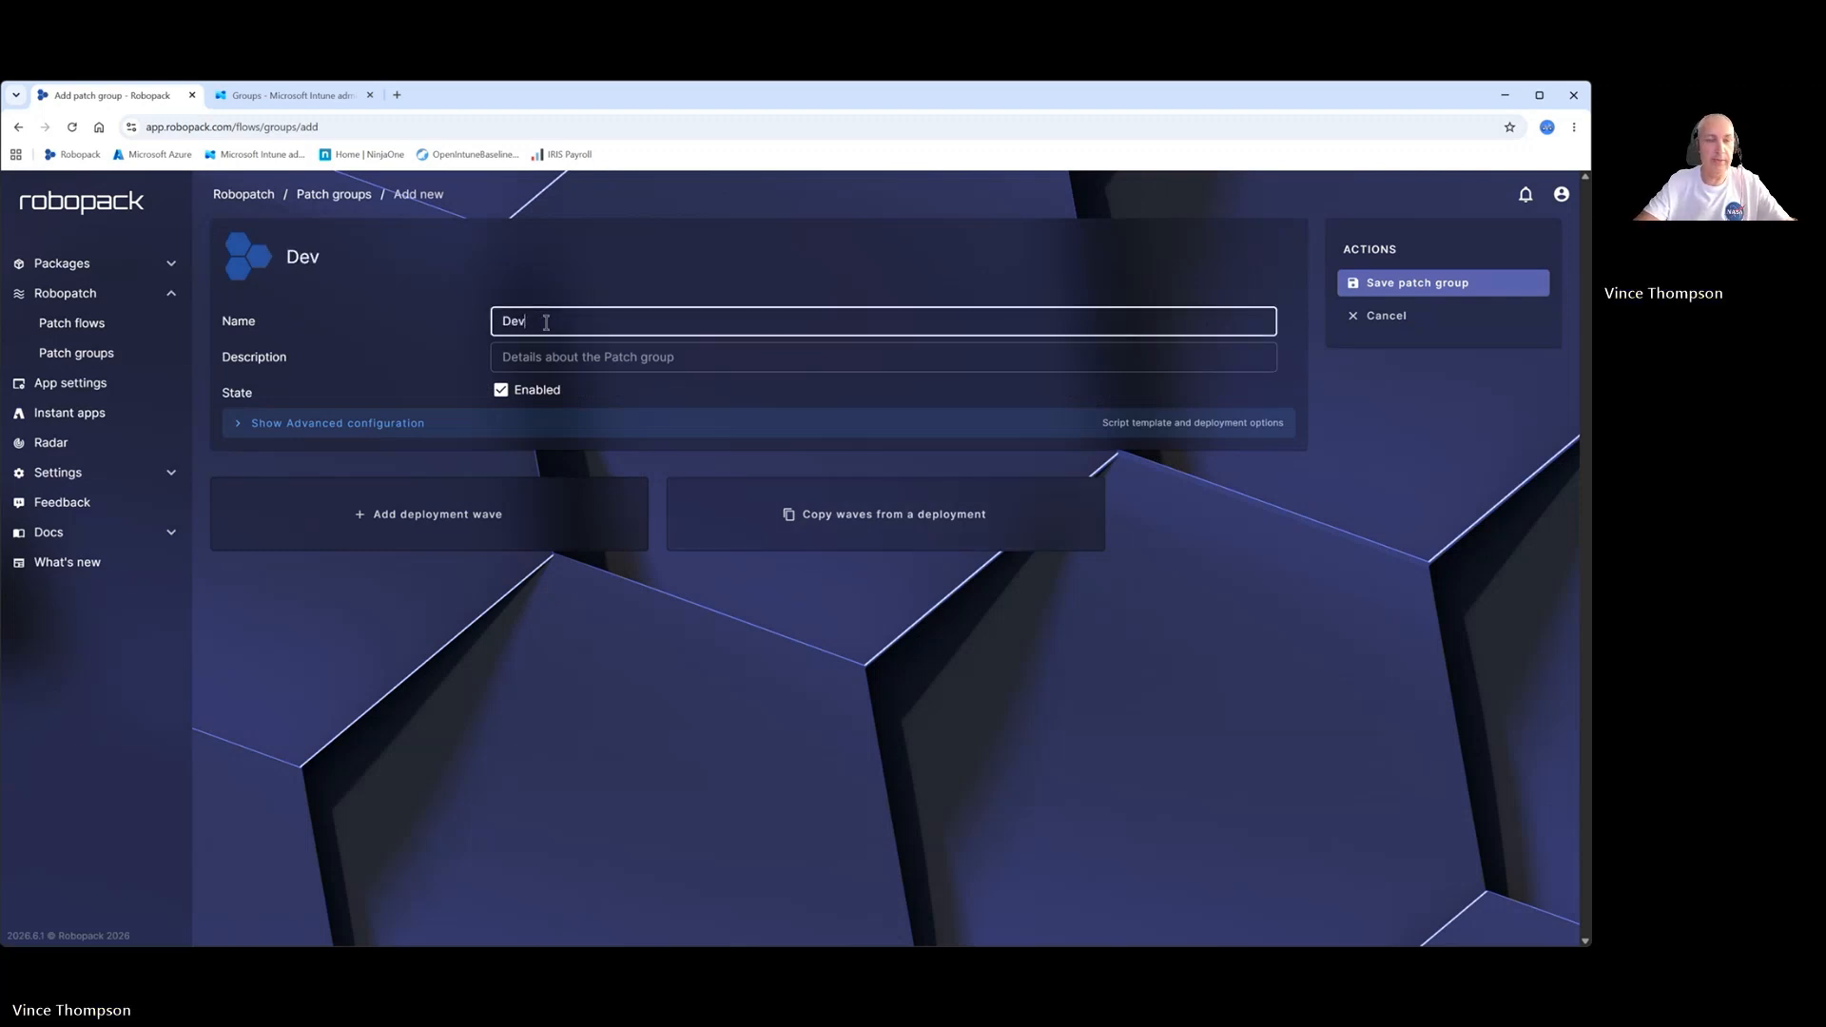
{"action": "type", "text": "elopers"}
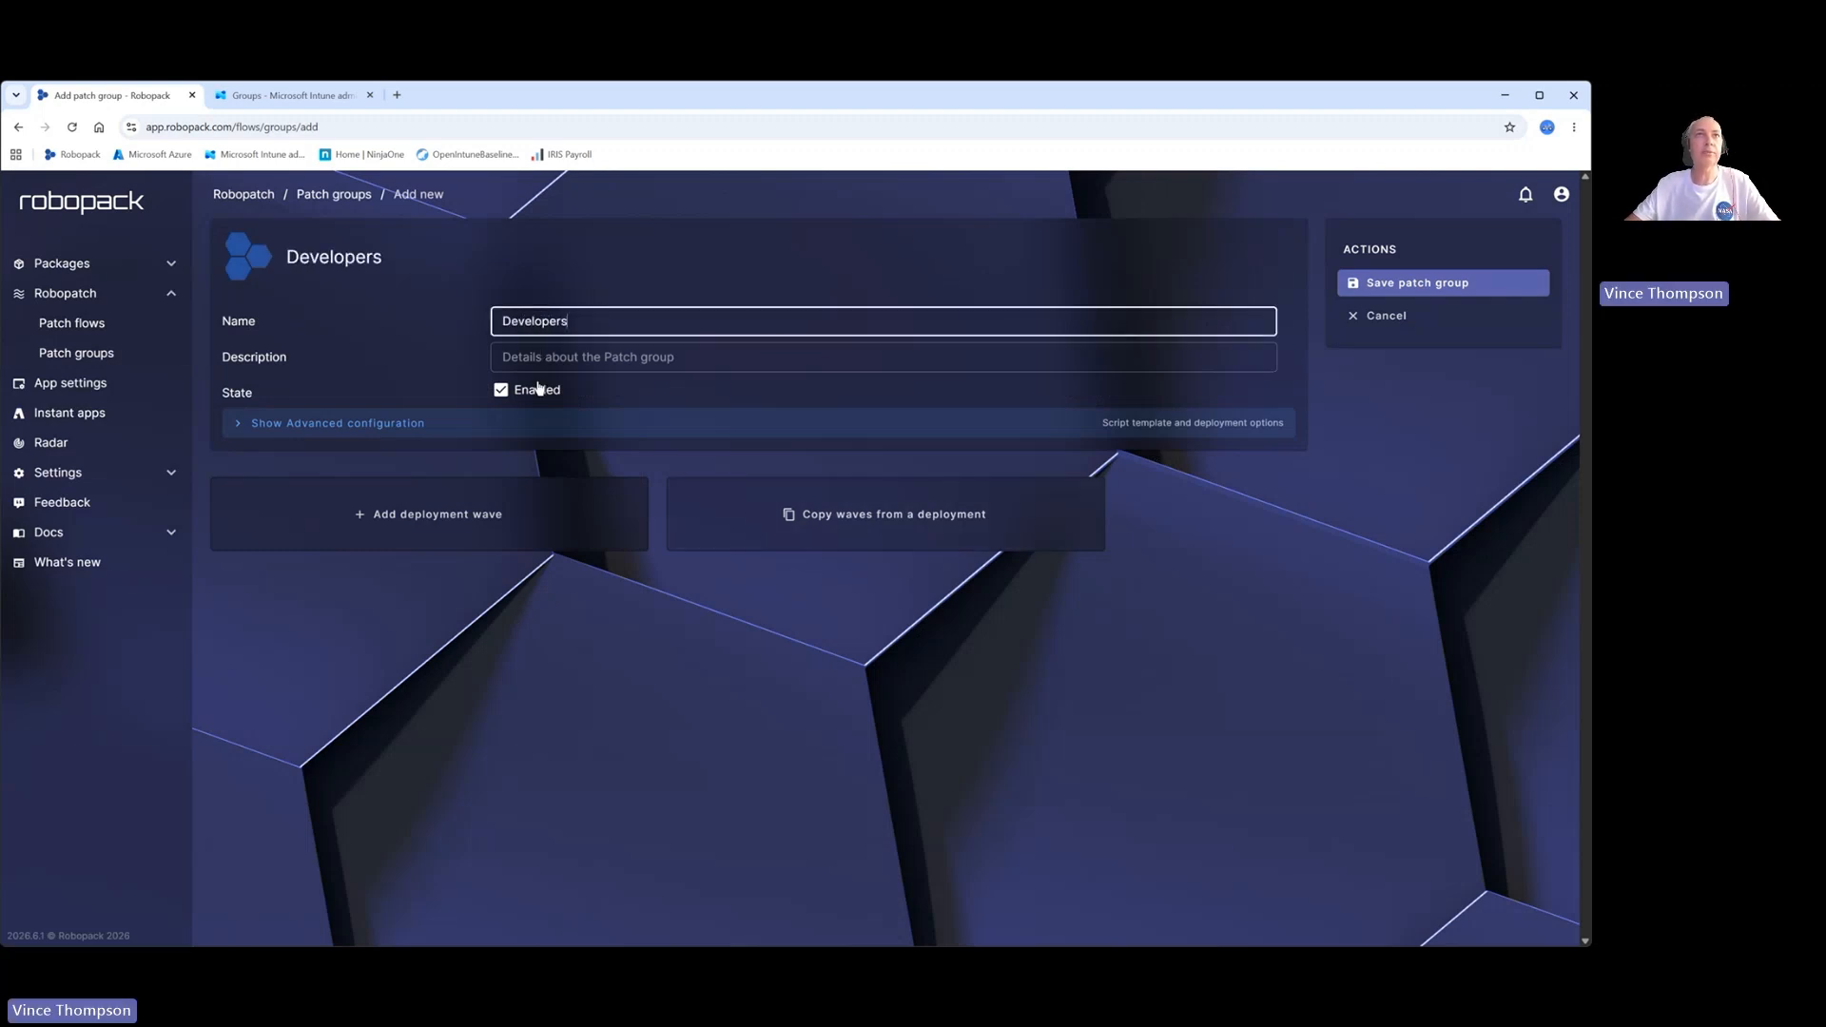
{"action": "left_click", "coordinate": [535, 356]}
{"action": "type", "text": "P"}
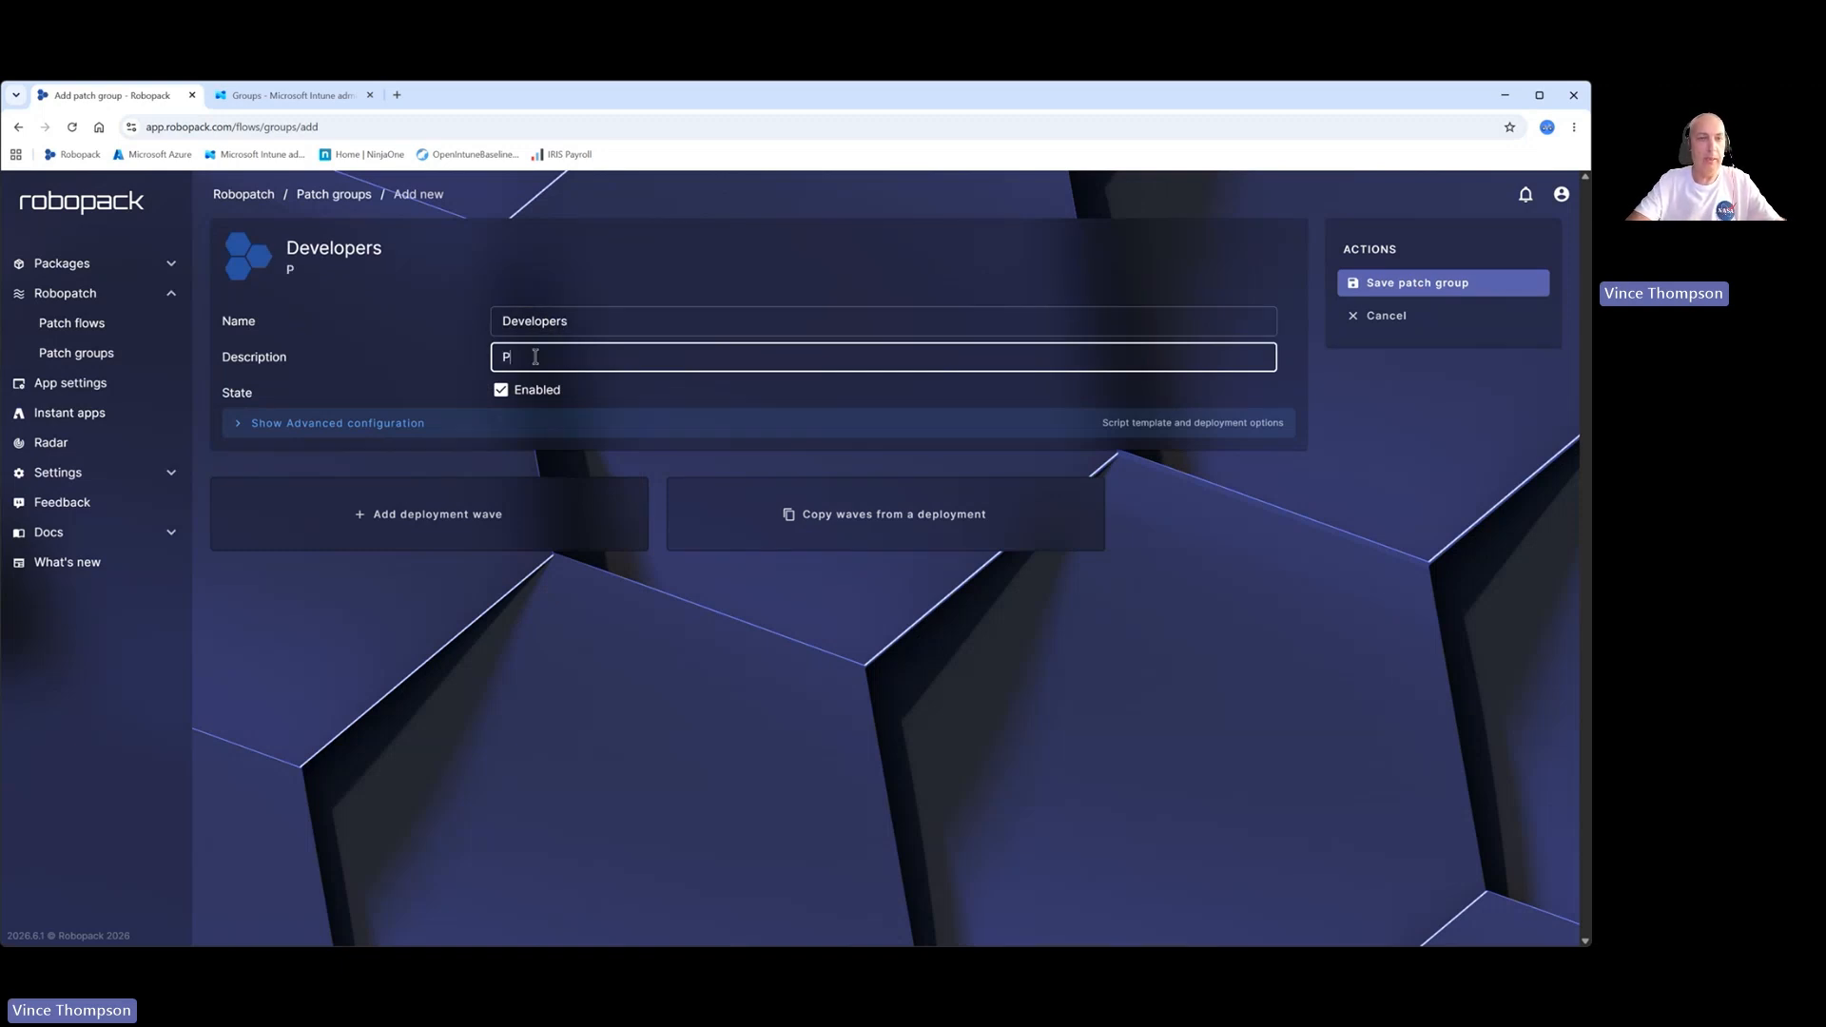
{"action": "type", "text": "atch Gro"}
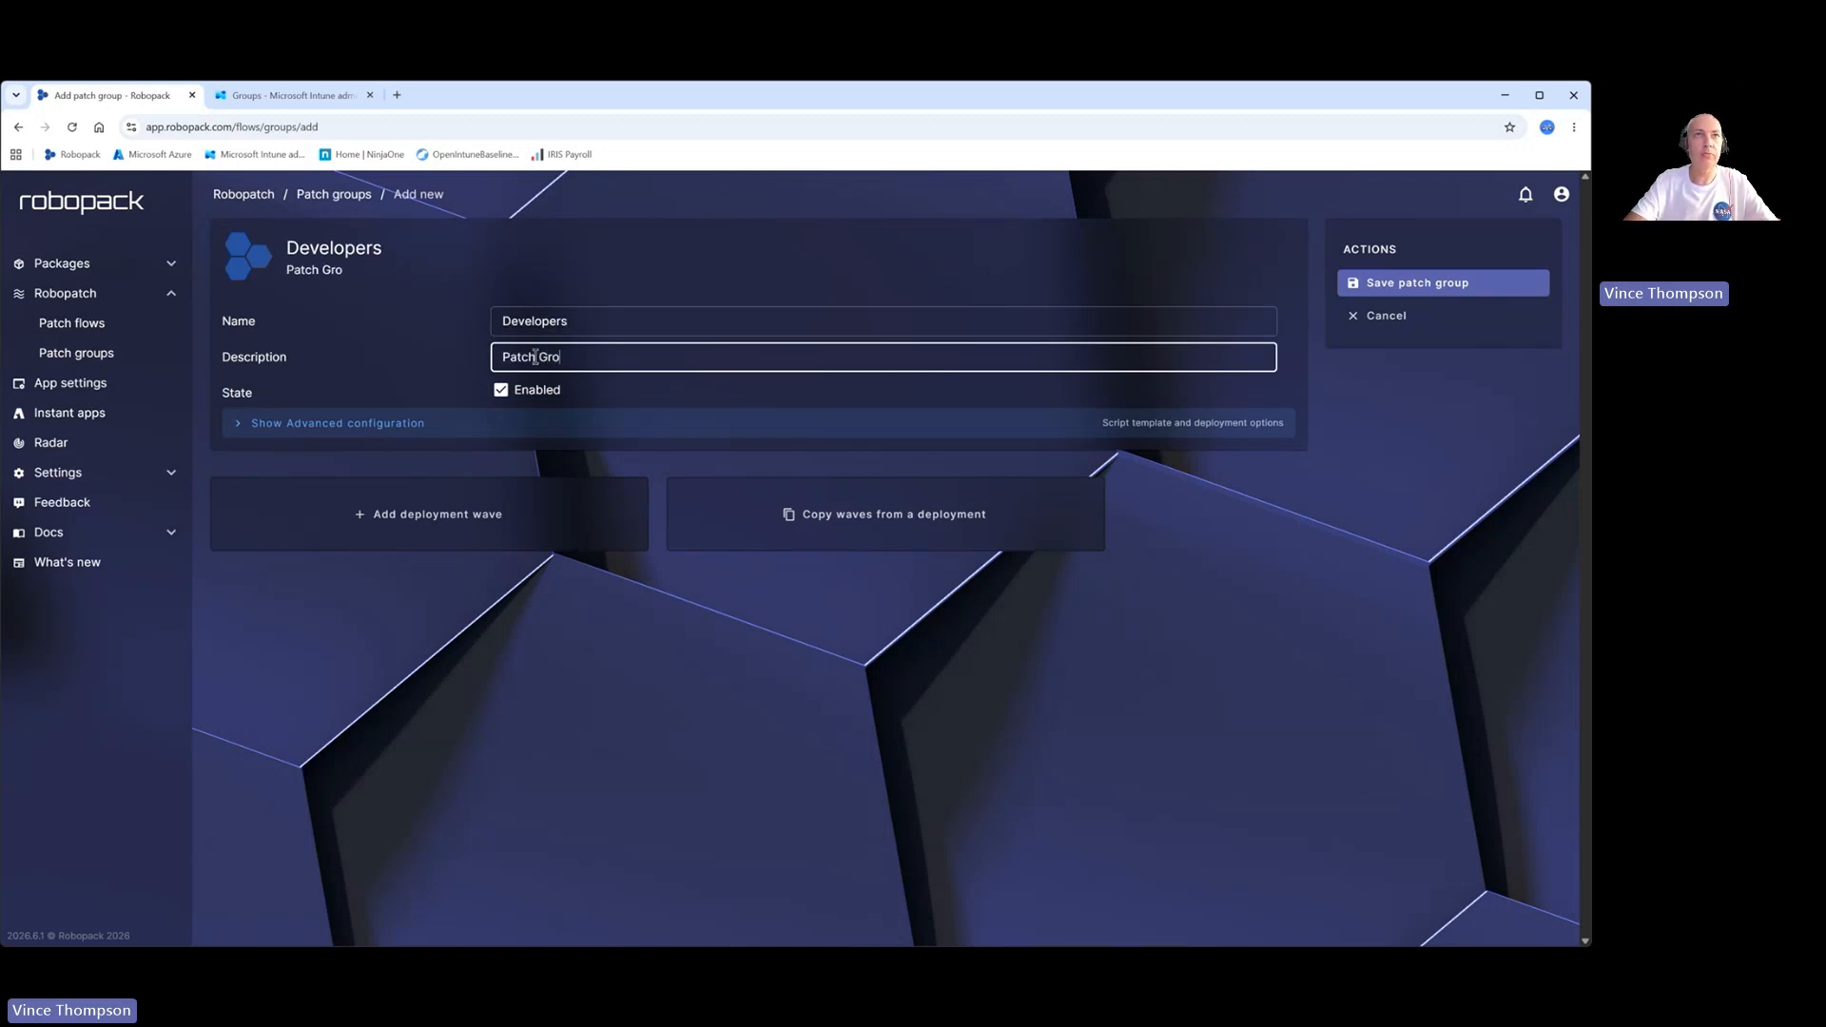
{"action": "type", "text": "up for all Devs"}
In the advanced configuration, choose "Pause current version and start new one" and allow available uninstallation in Company Portal
{"action": "left_click", "coordinate": [391, 422]}
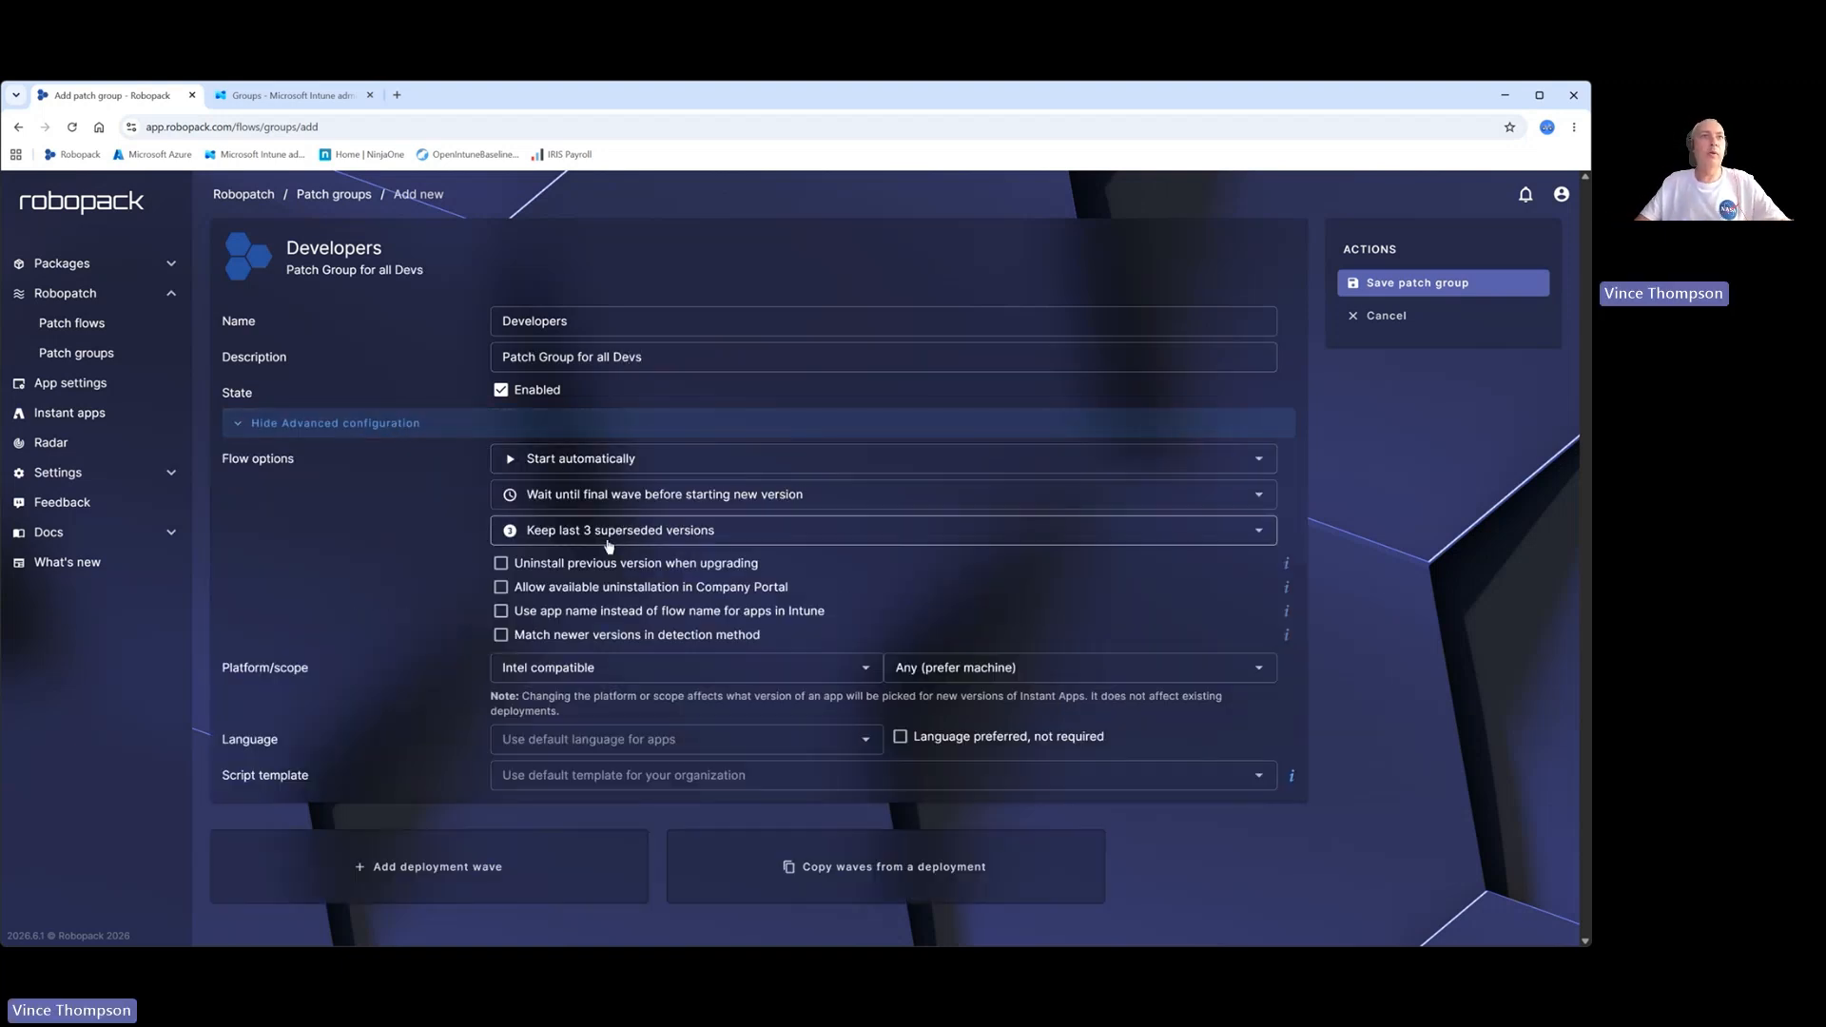
{"action": "left_click", "coordinate": [597, 497]}
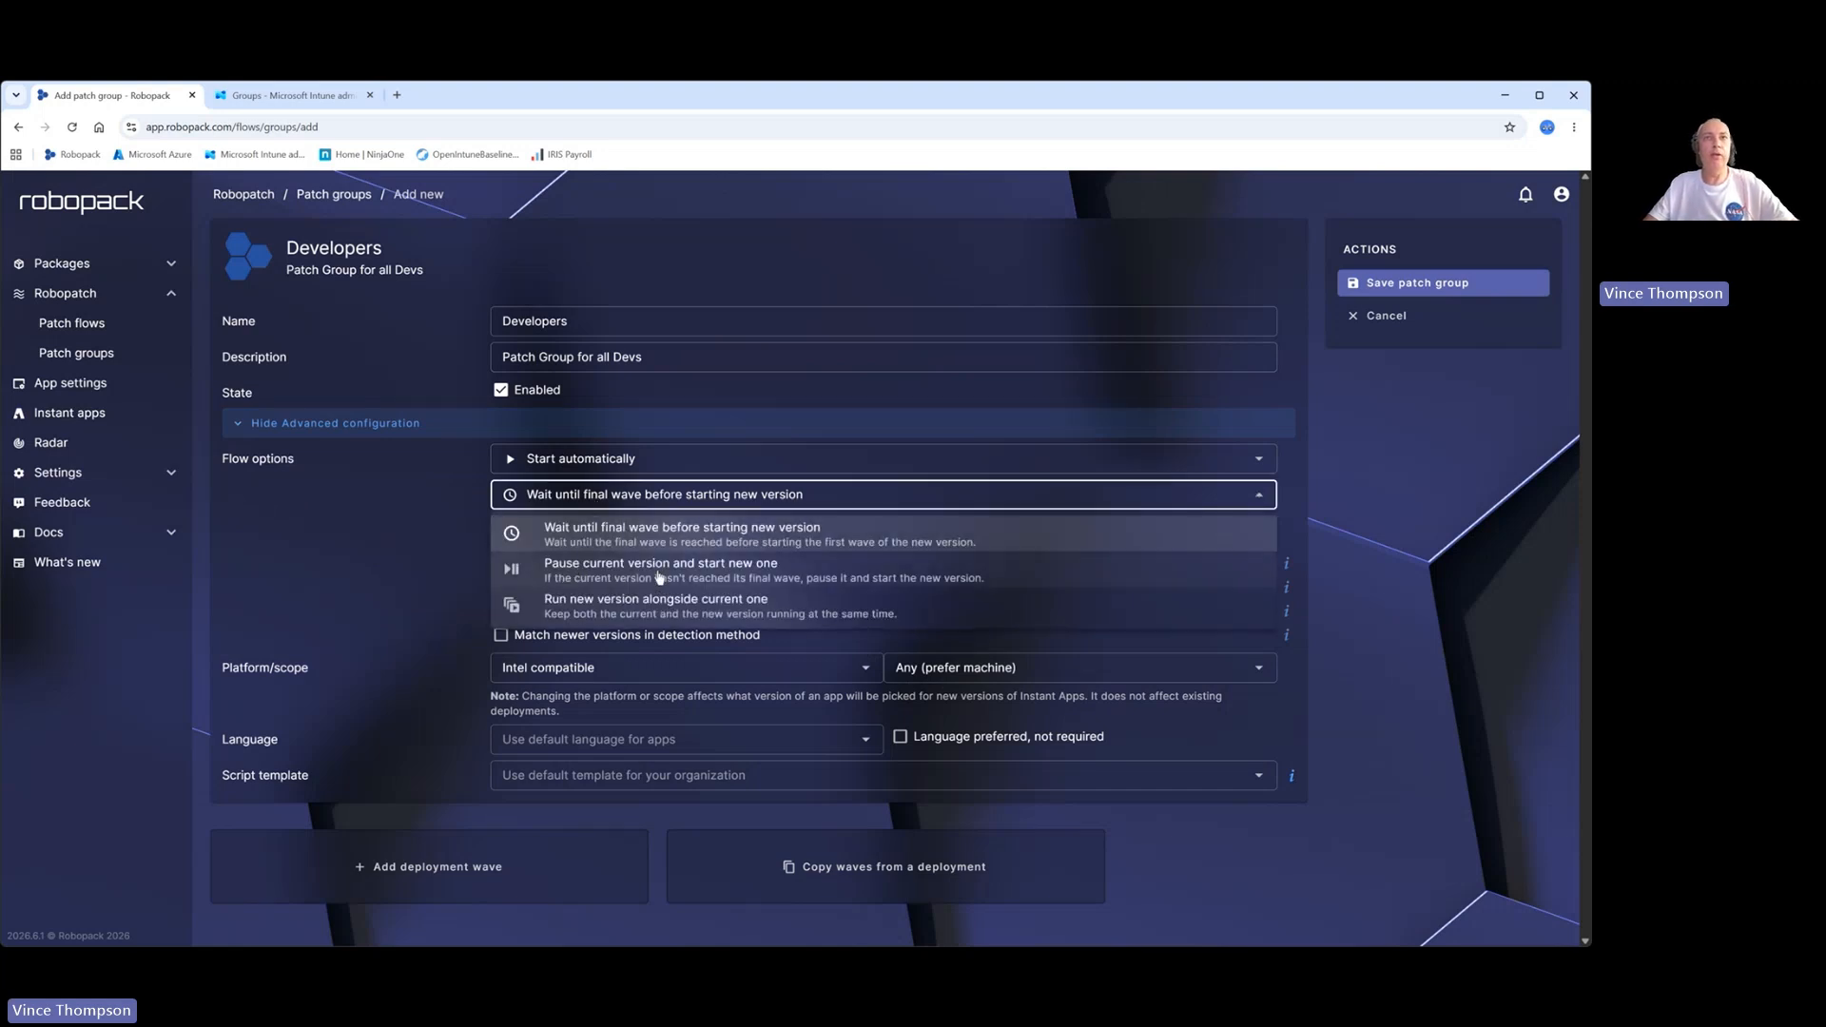
{"action": "left_click", "coordinate": [638, 570]}
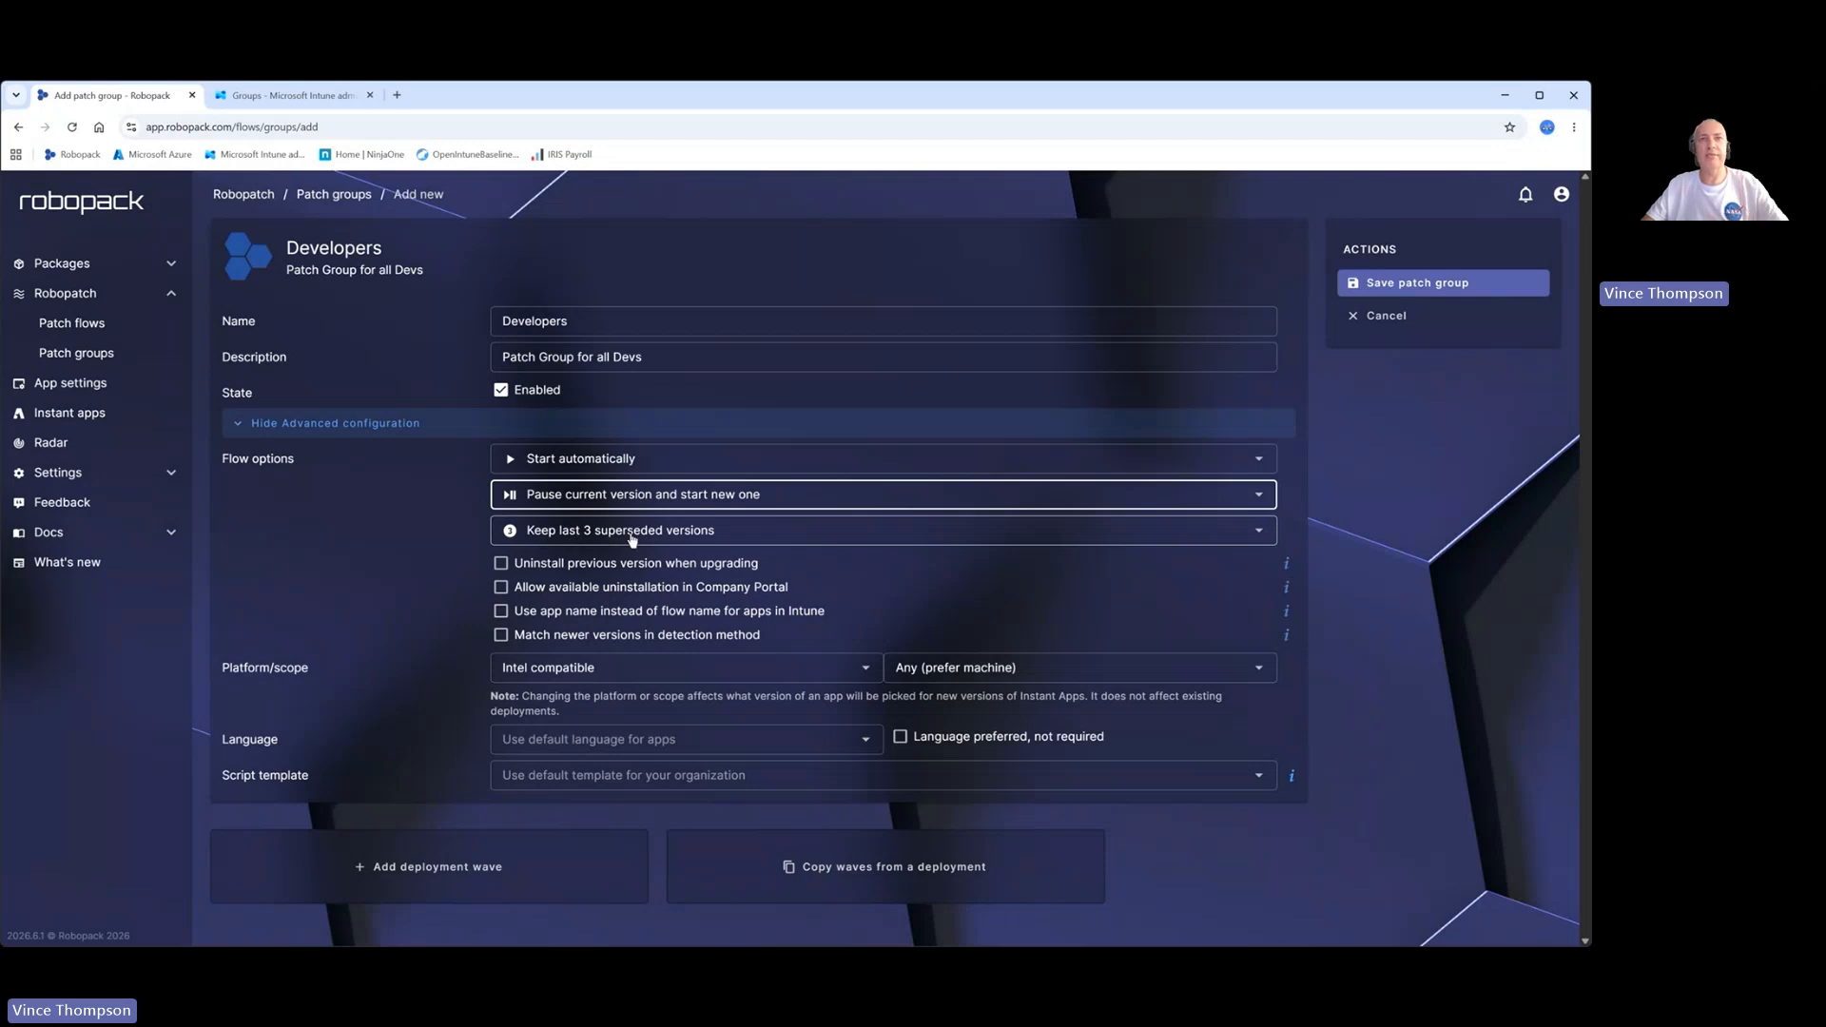
{"action": "left_click", "coordinate": [550, 592]}
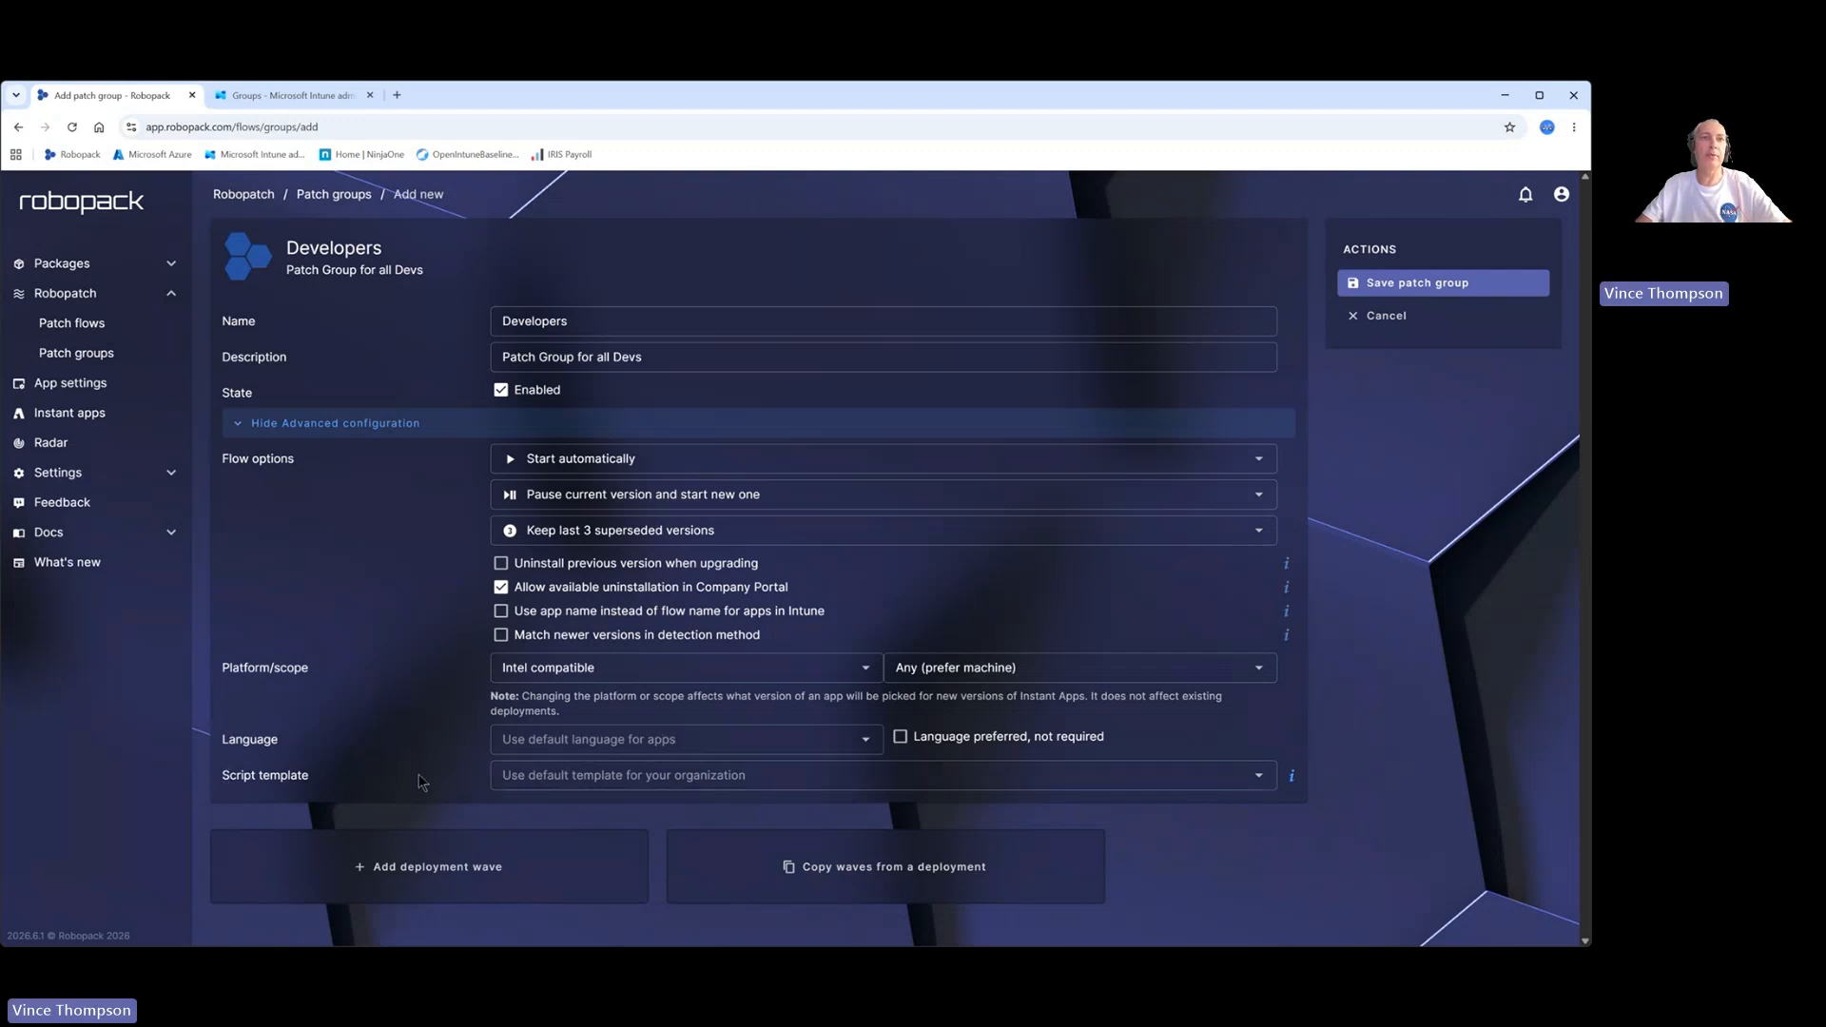
{"action": "left_click", "coordinate": [574, 782]}
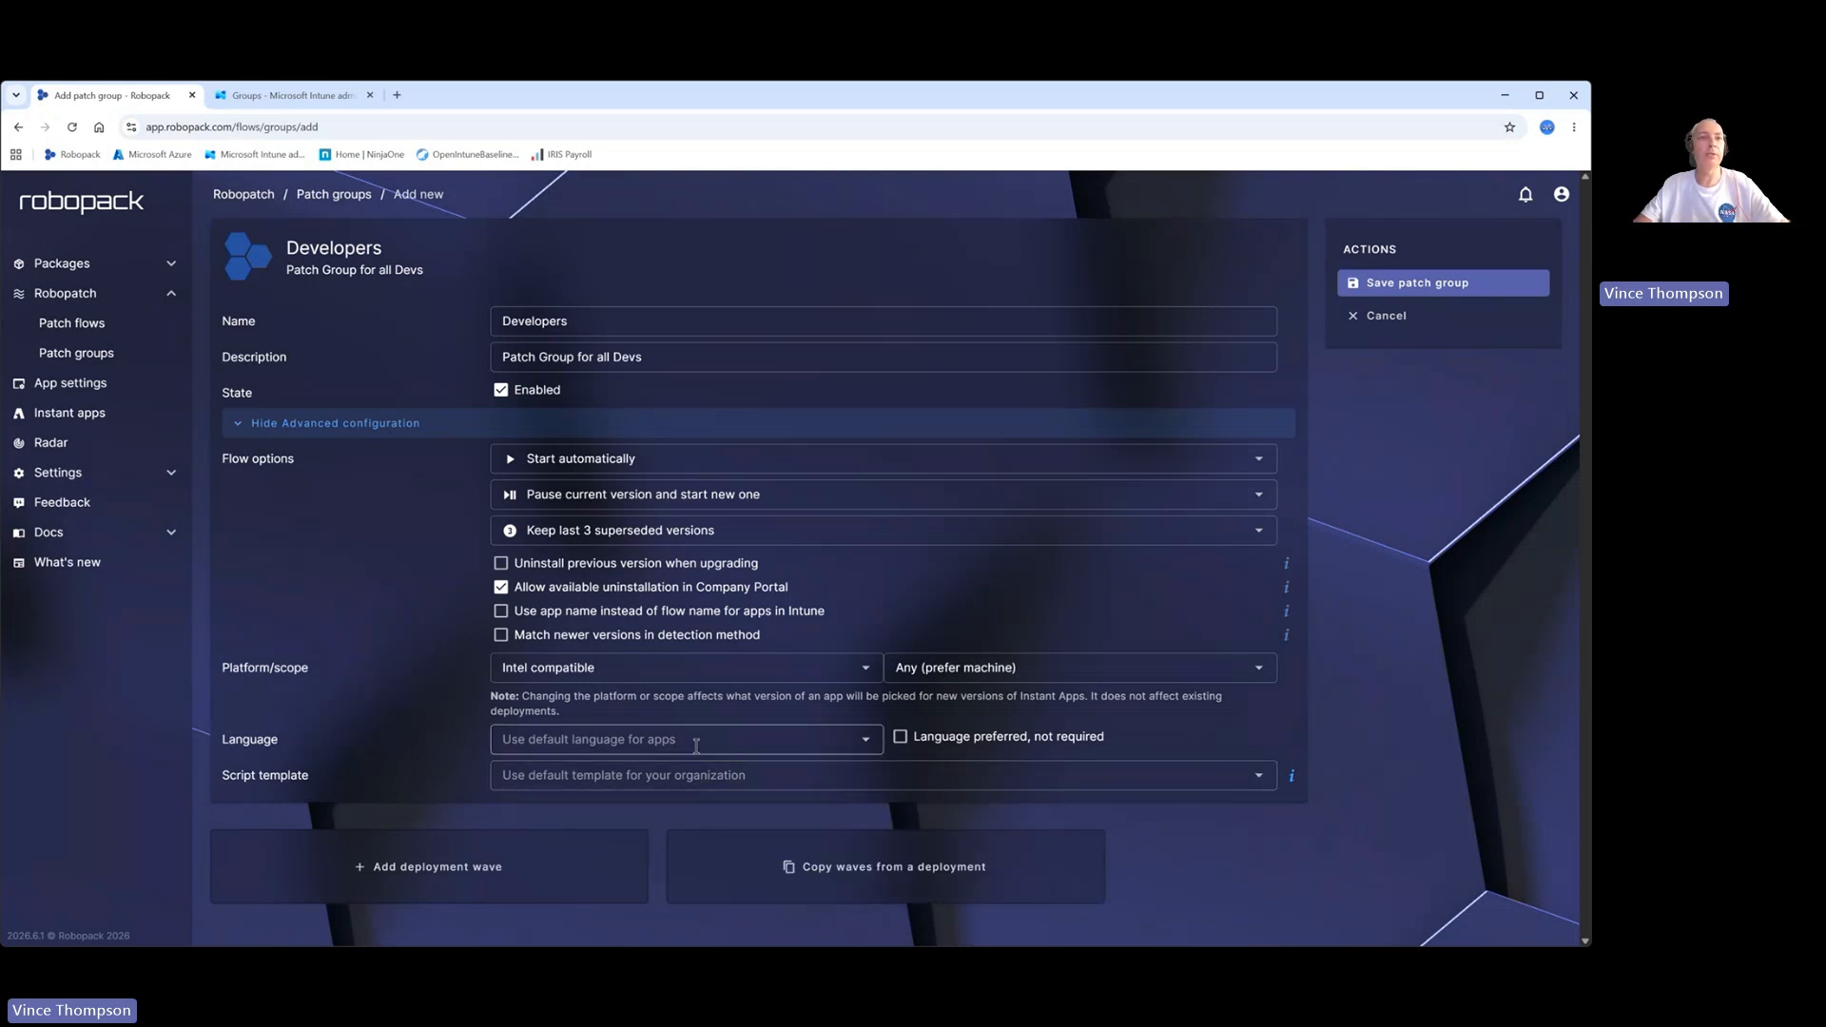
Add a first deployment wave to the Developers patch group and expand its detailed settings
{"action": "left_click", "coordinate": [539, 857]}
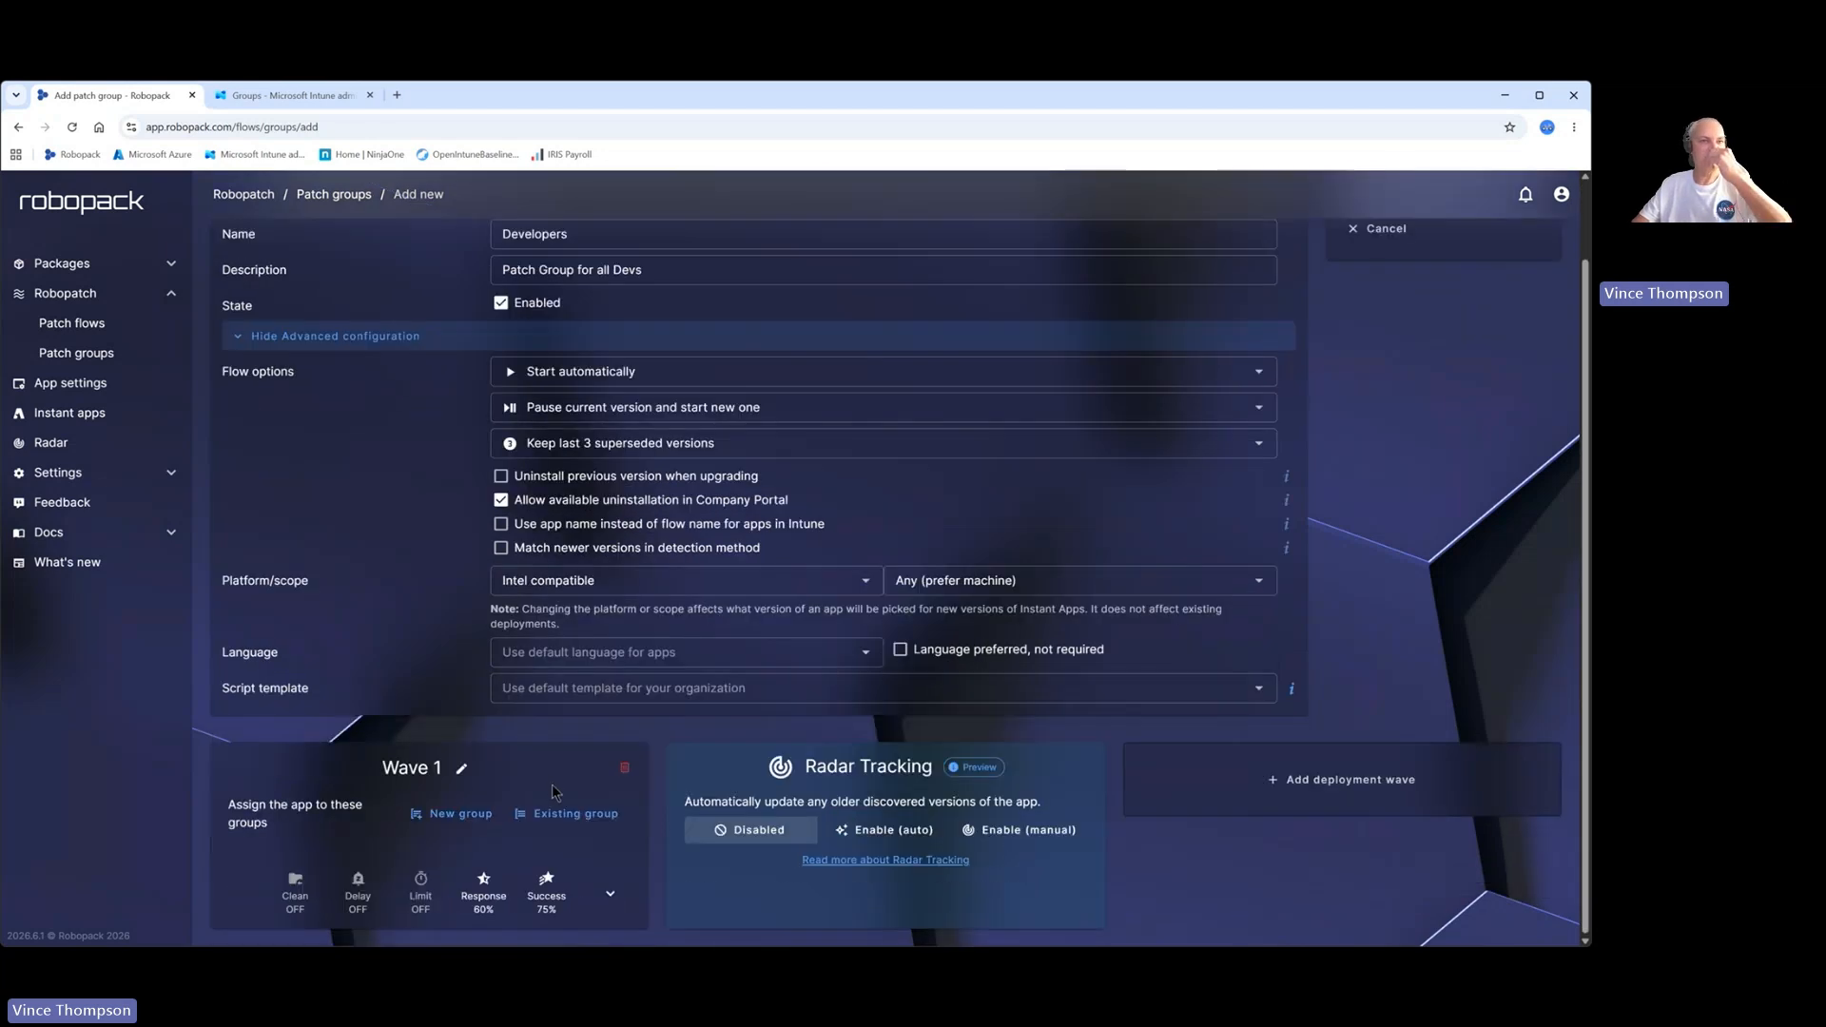
{"action": "left_click", "coordinate": [608, 905]}
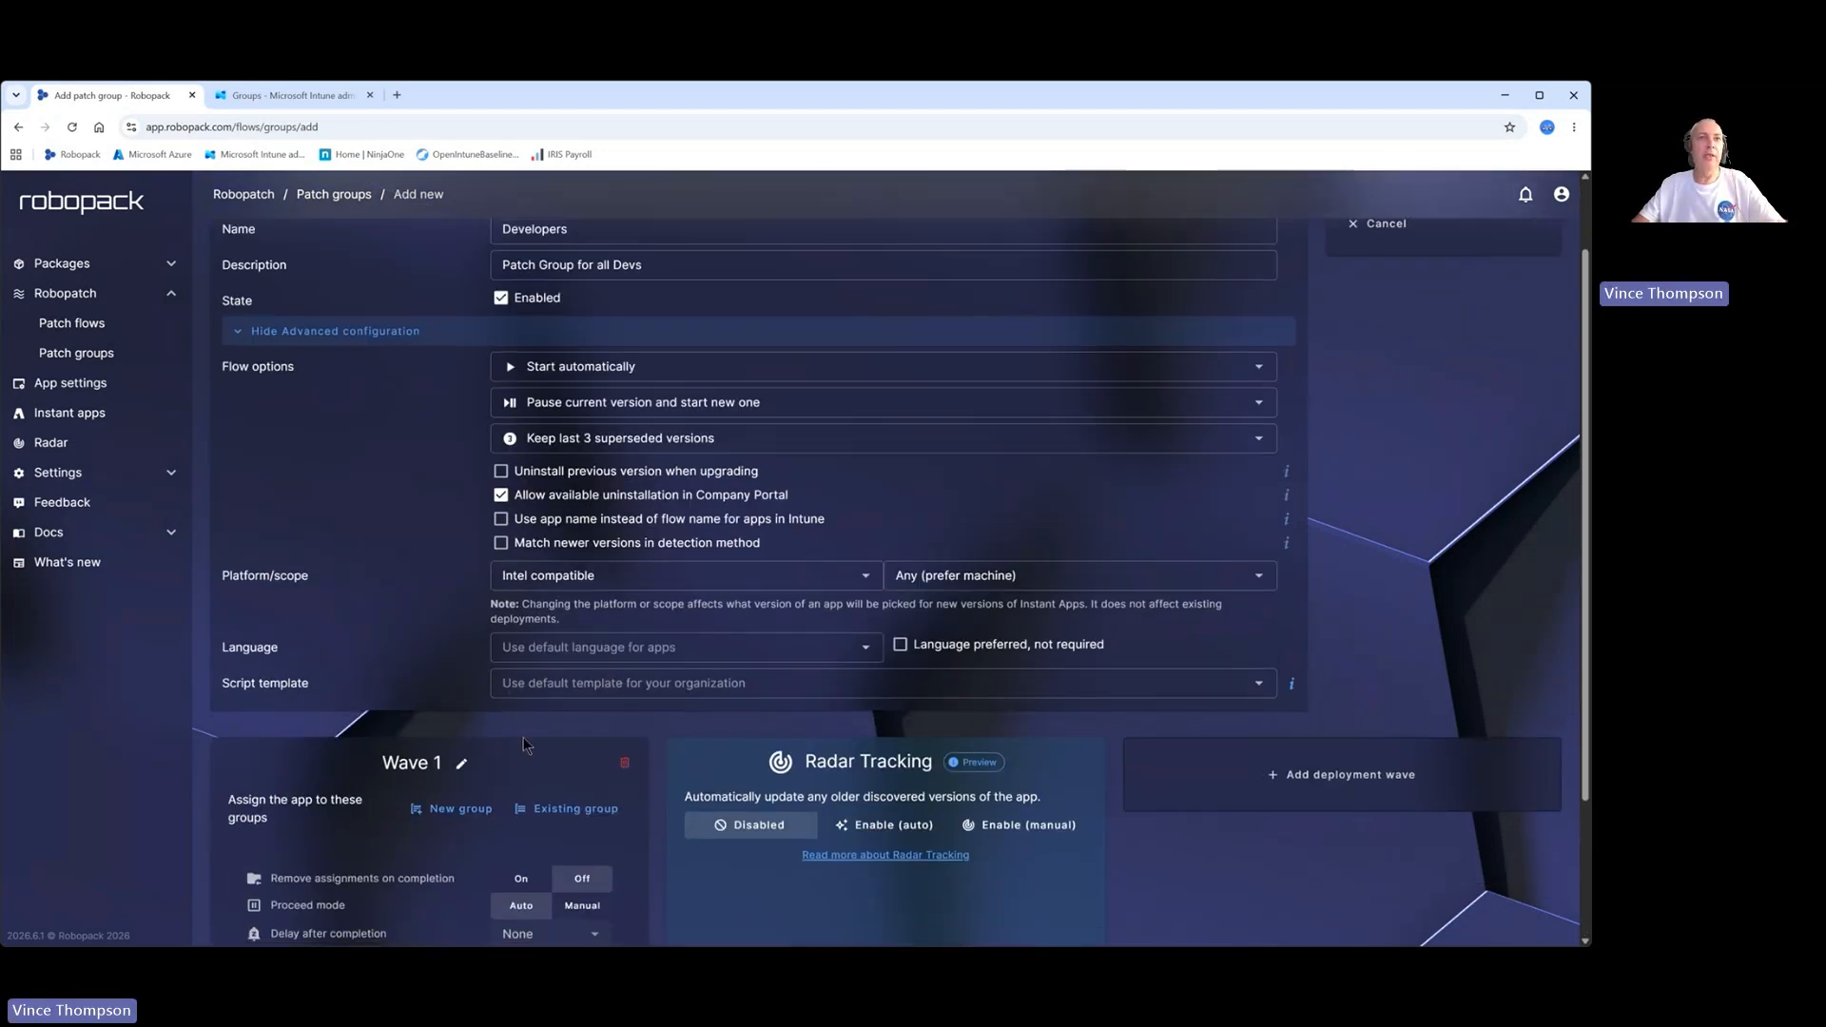
{"action": "scroll", "coordinate": [523, 738], "scroll_direction": "down", "scroll_amount": 2}
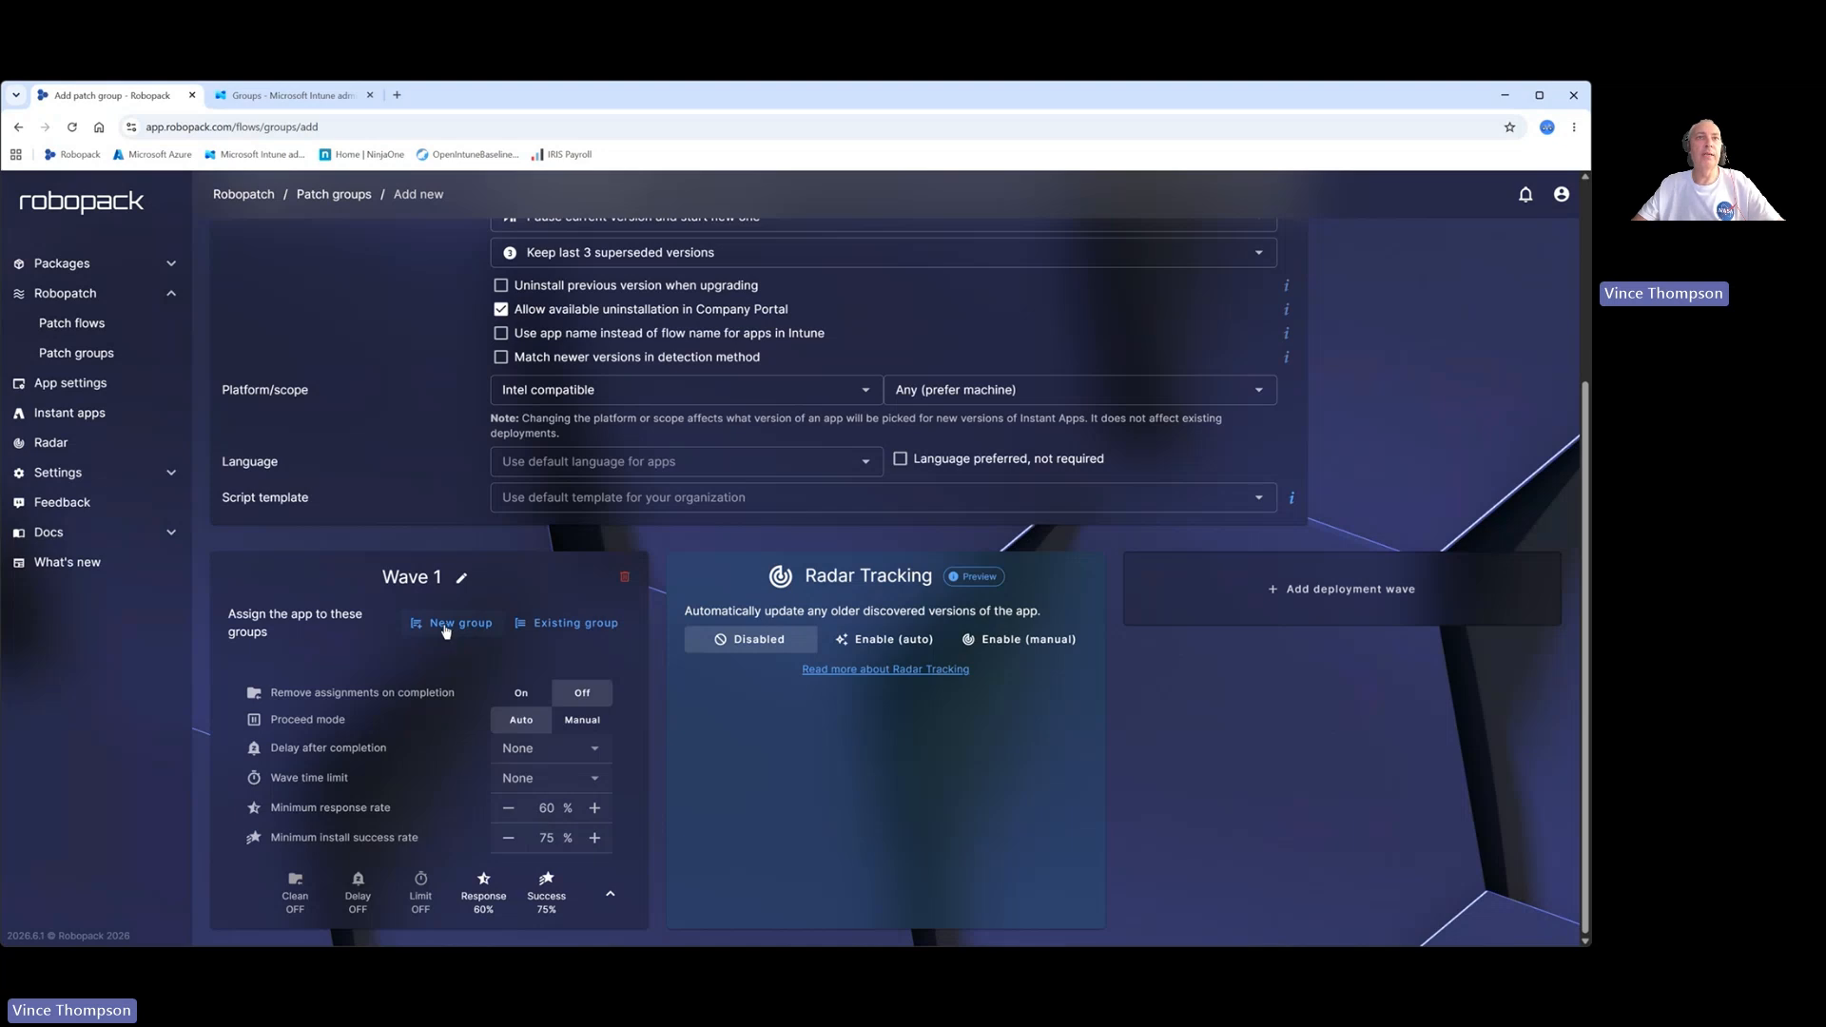
Add the existing group NDTI-Intune-Developers-D from the Nimbus Digital & Technology Innovations tenant to Wave 1 as Required
{"action": "left_click", "coordinate": [562, 624]}
{"action": "left_click", "coordinate": [704, 516]}
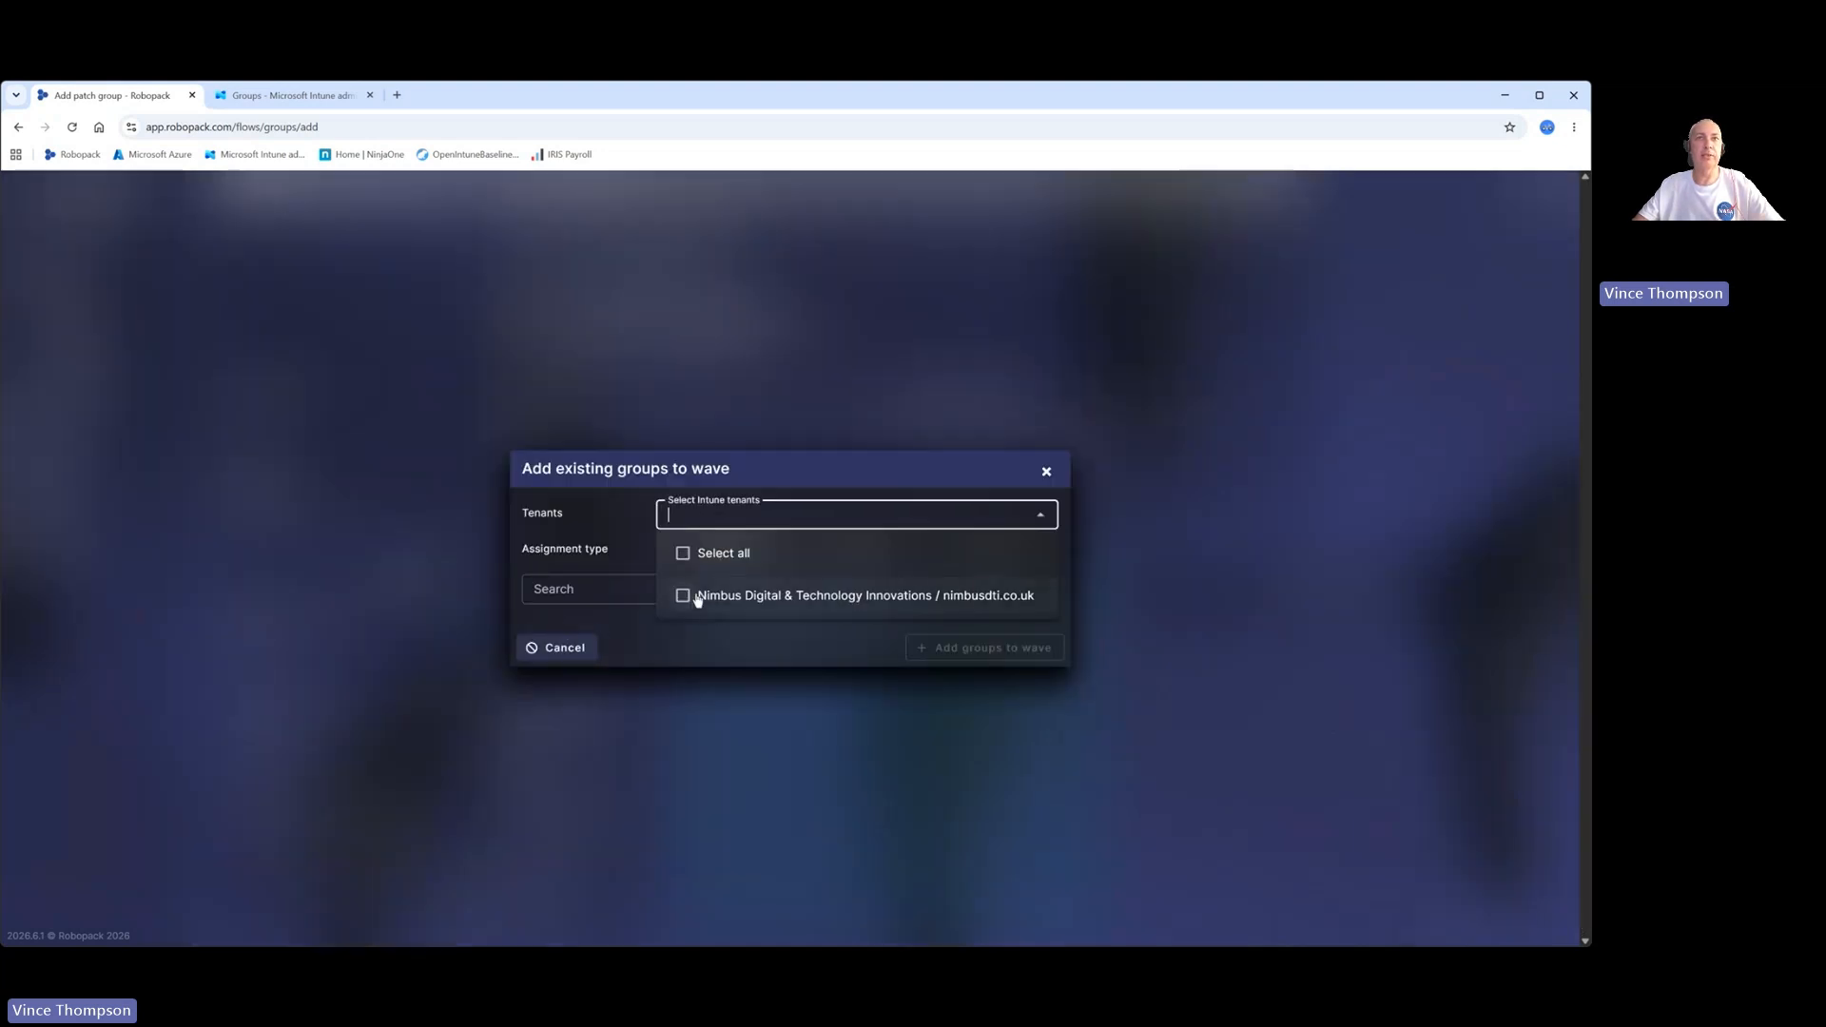
{"action": "left_click", "coordinate": [694, 596]}
{"action": "left_click", "coordinate": [630, 501]}
{"action": "left_click", "coordinate": [631, 534]}
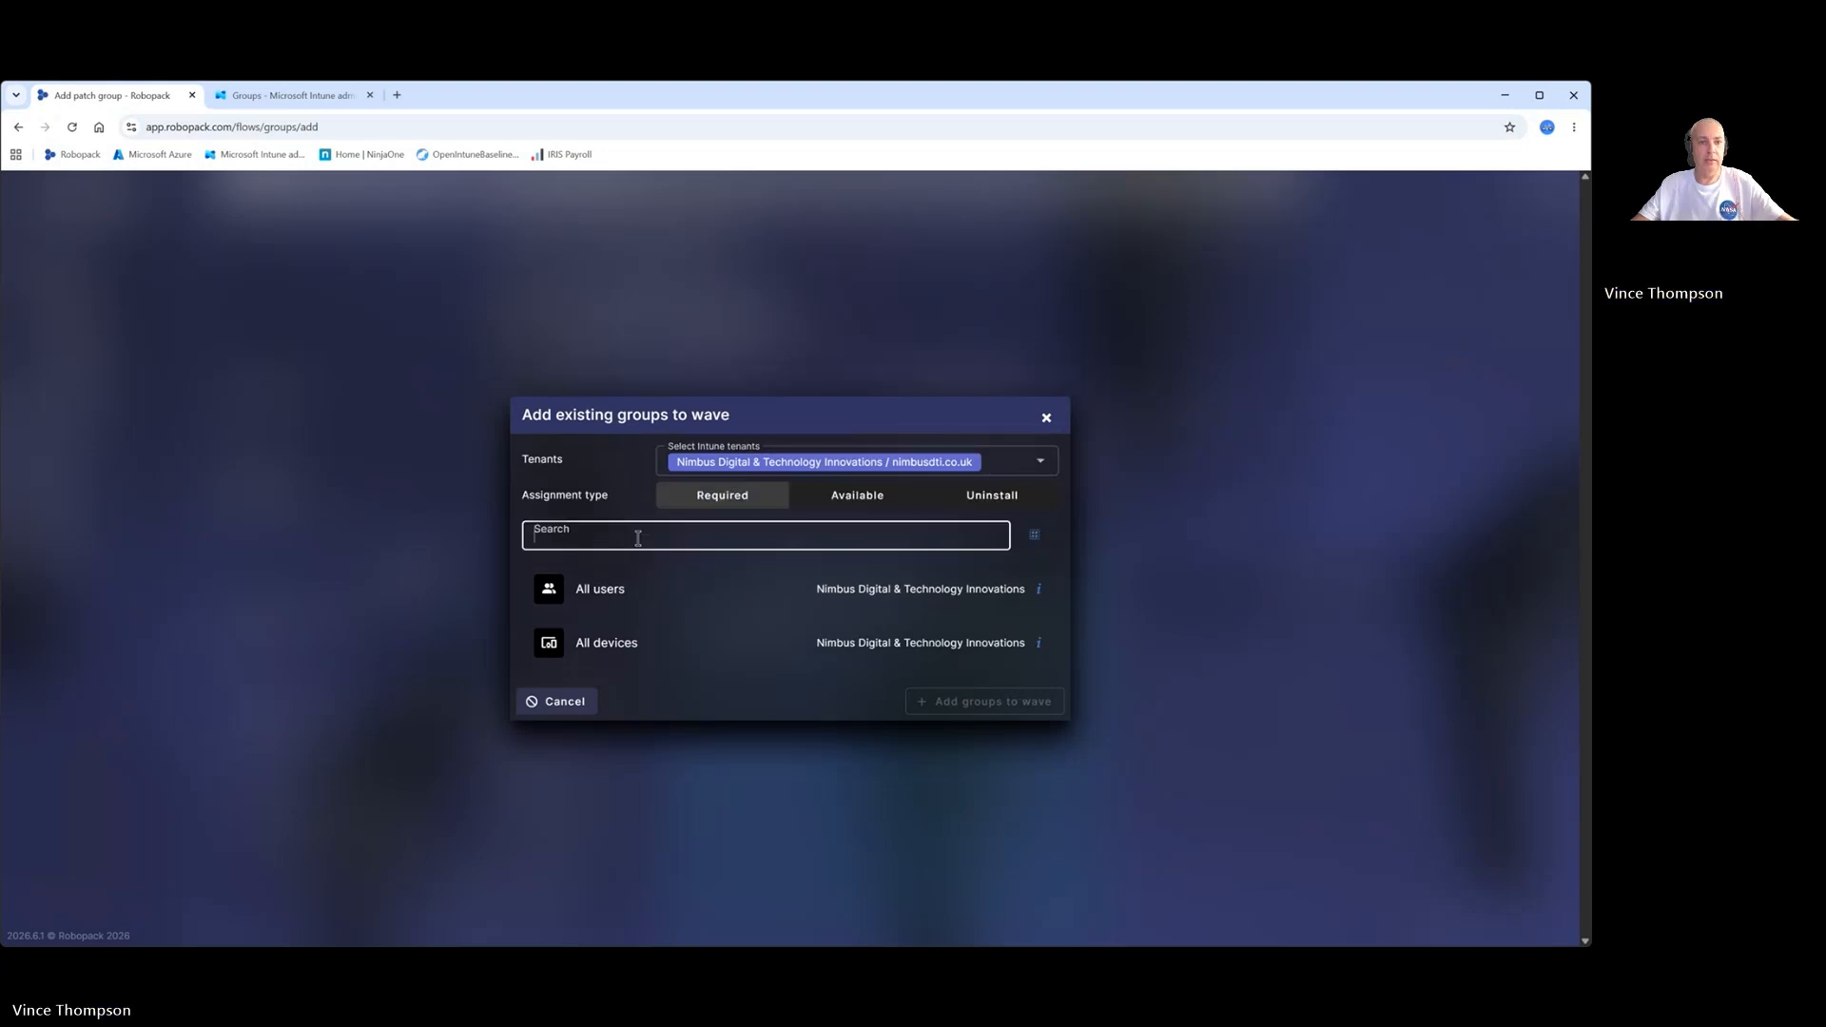
{"action": "type", "text": "developers"}
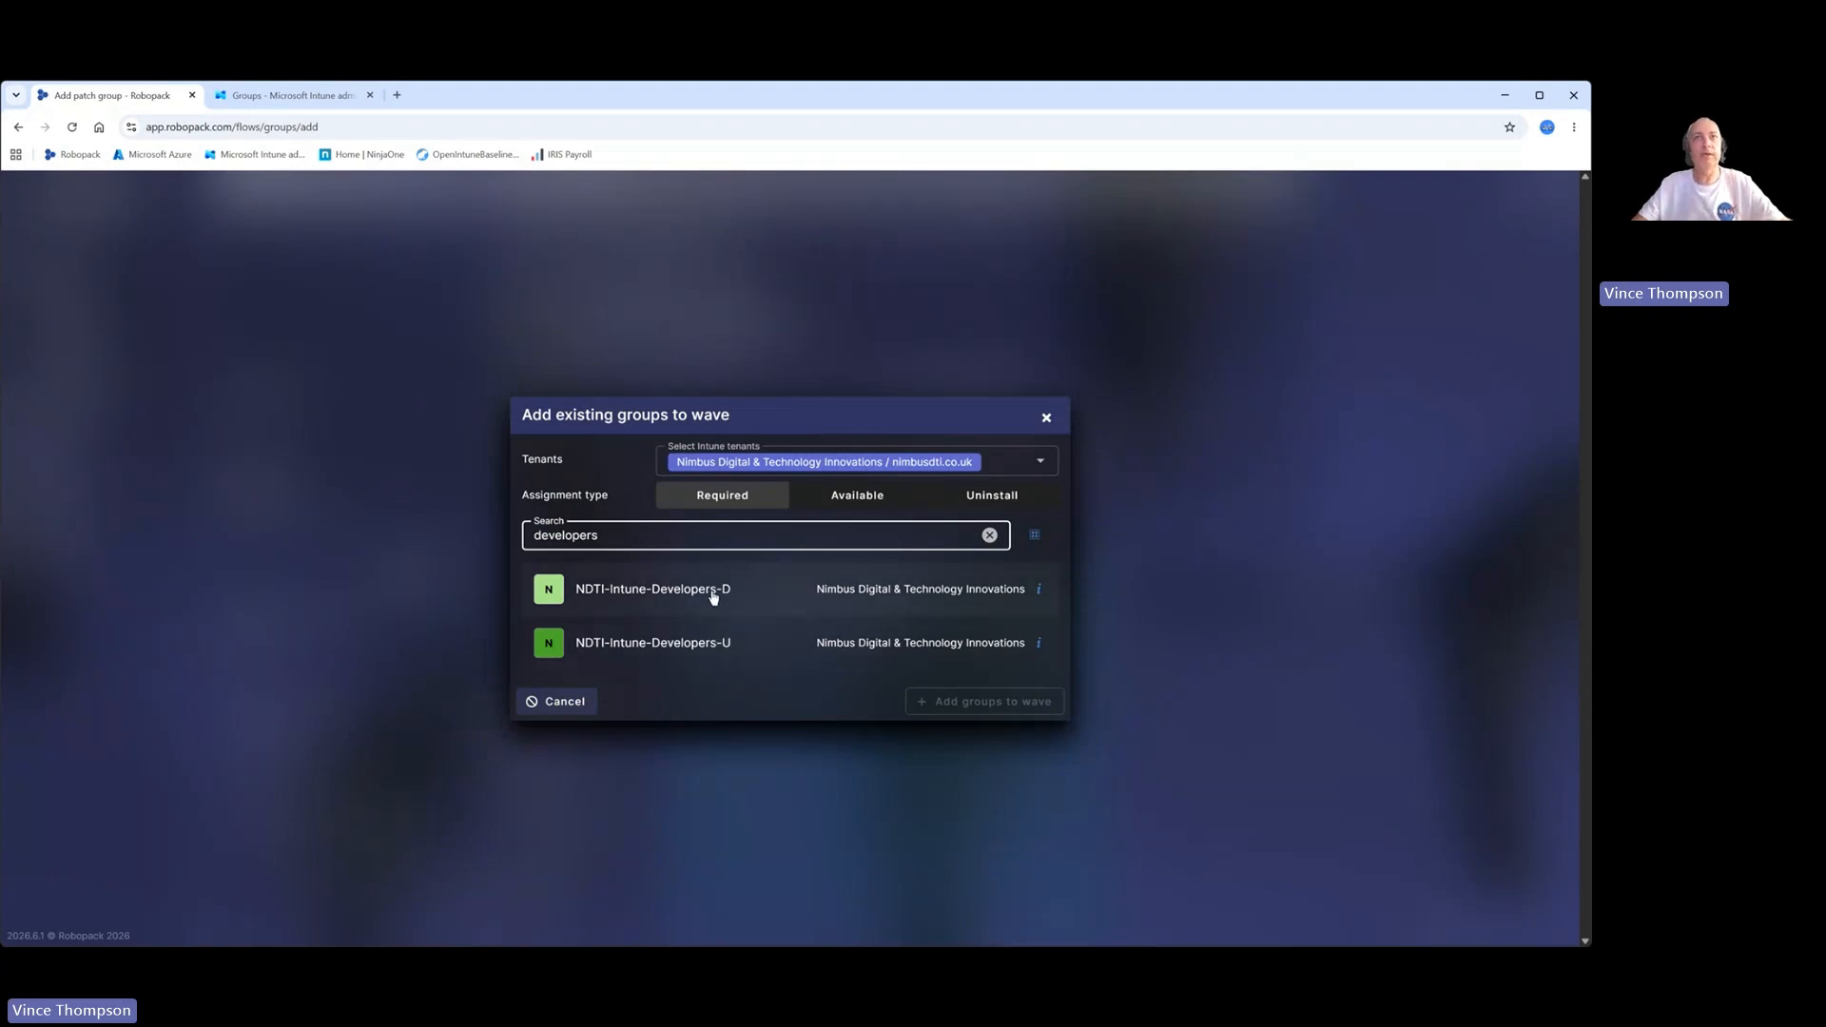
{"action": "left_click", "coordinate": [714, 597]}
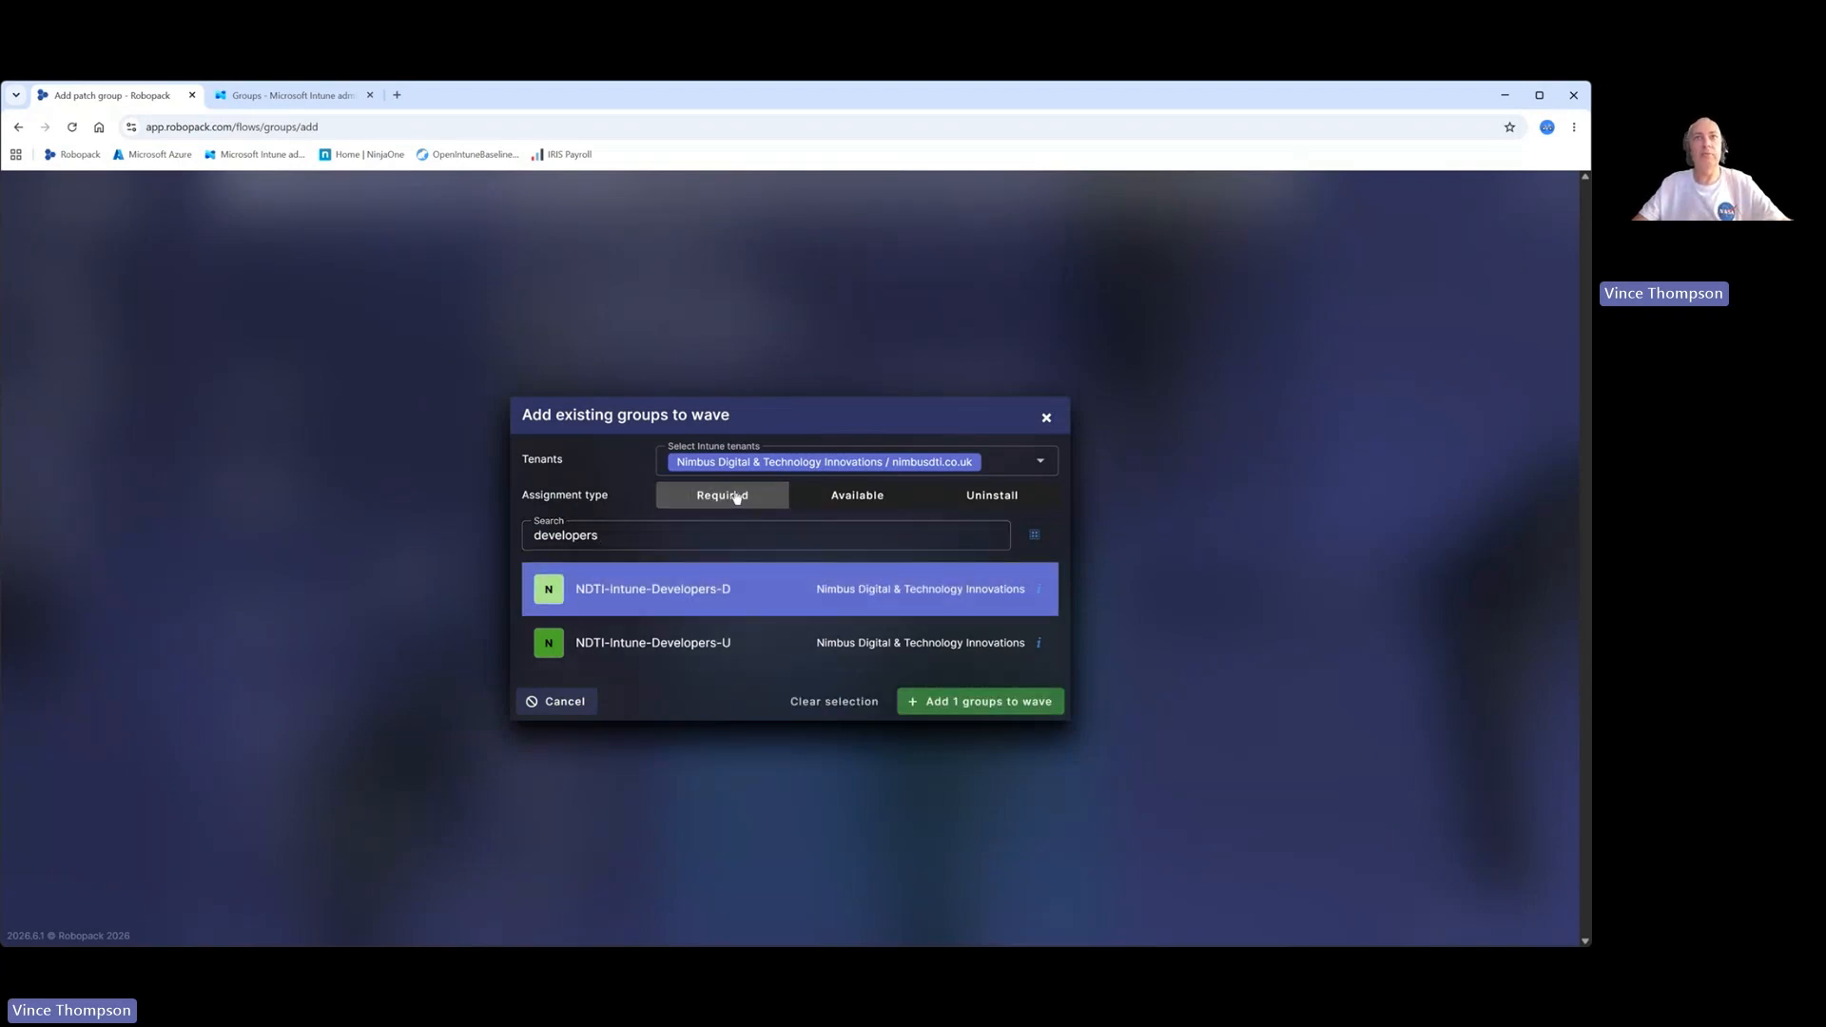
{"action": "left_click", "coordinate": [994, 704]}
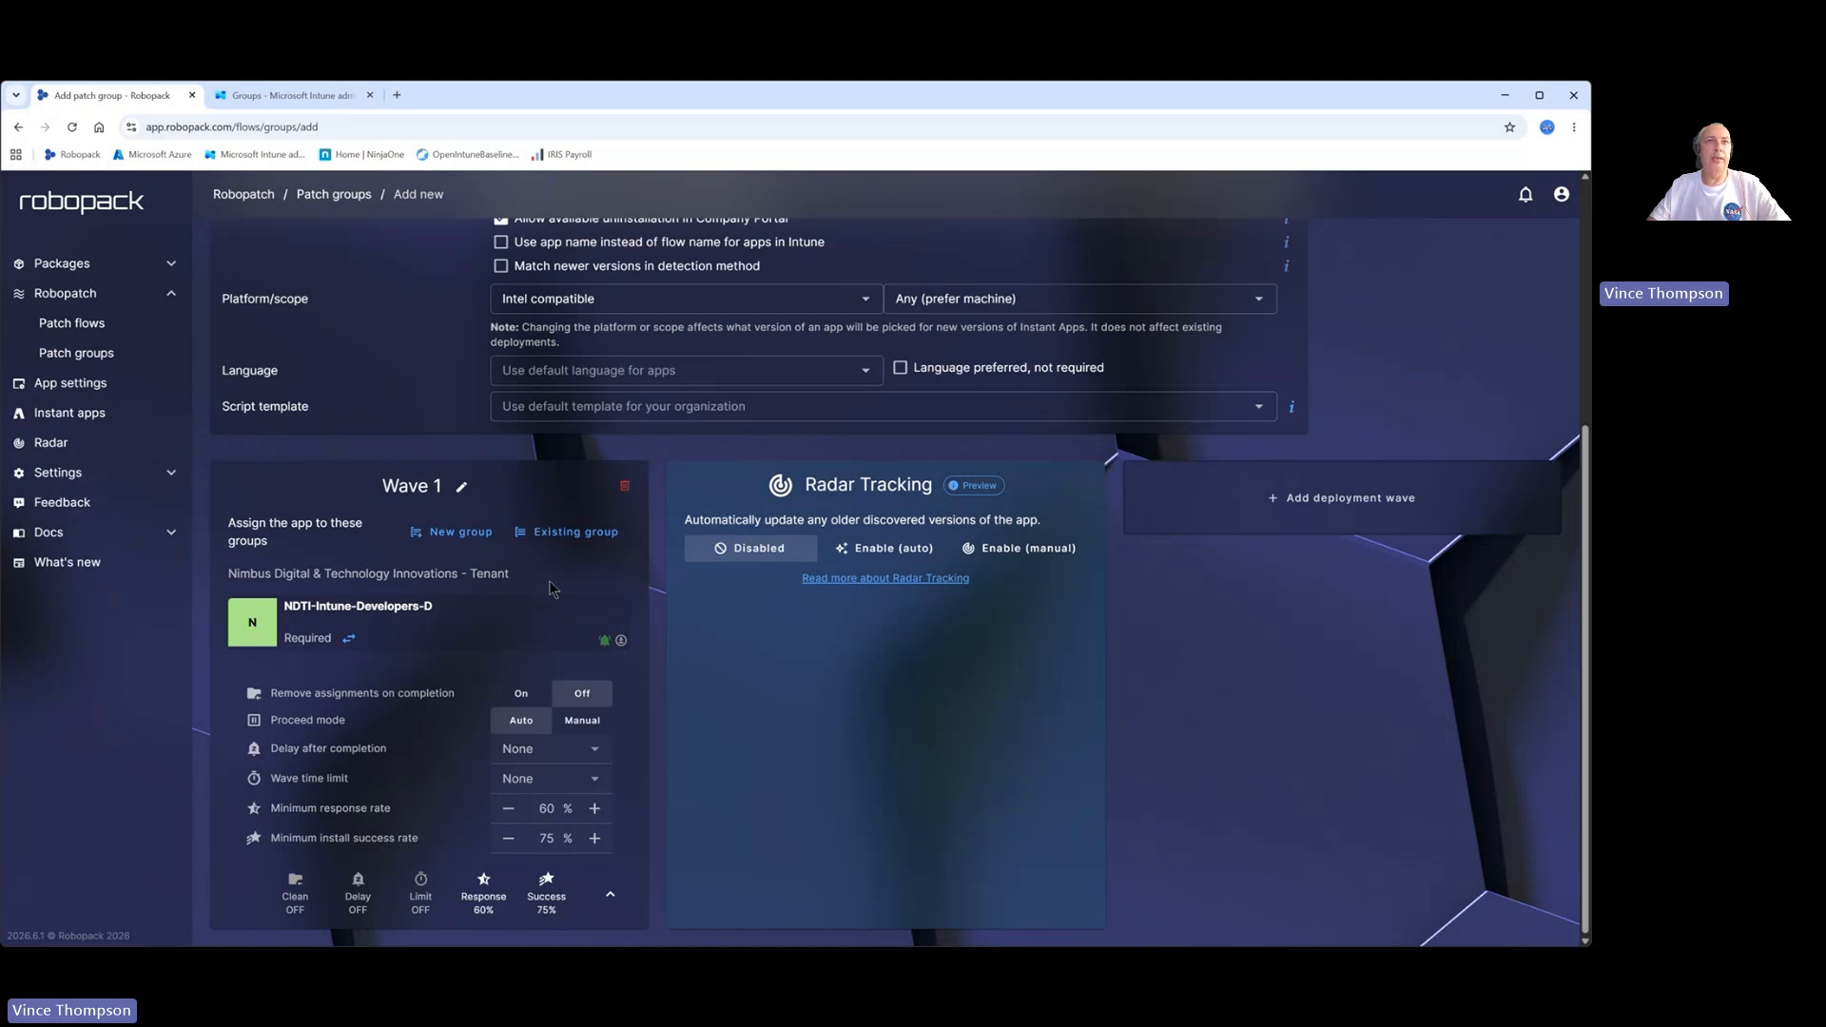
Add the existing group NDTI-Intune-Developers-U to Wave 1 with the Available assignment type
{"action": "left_click", "coordinate": [566, 535]}
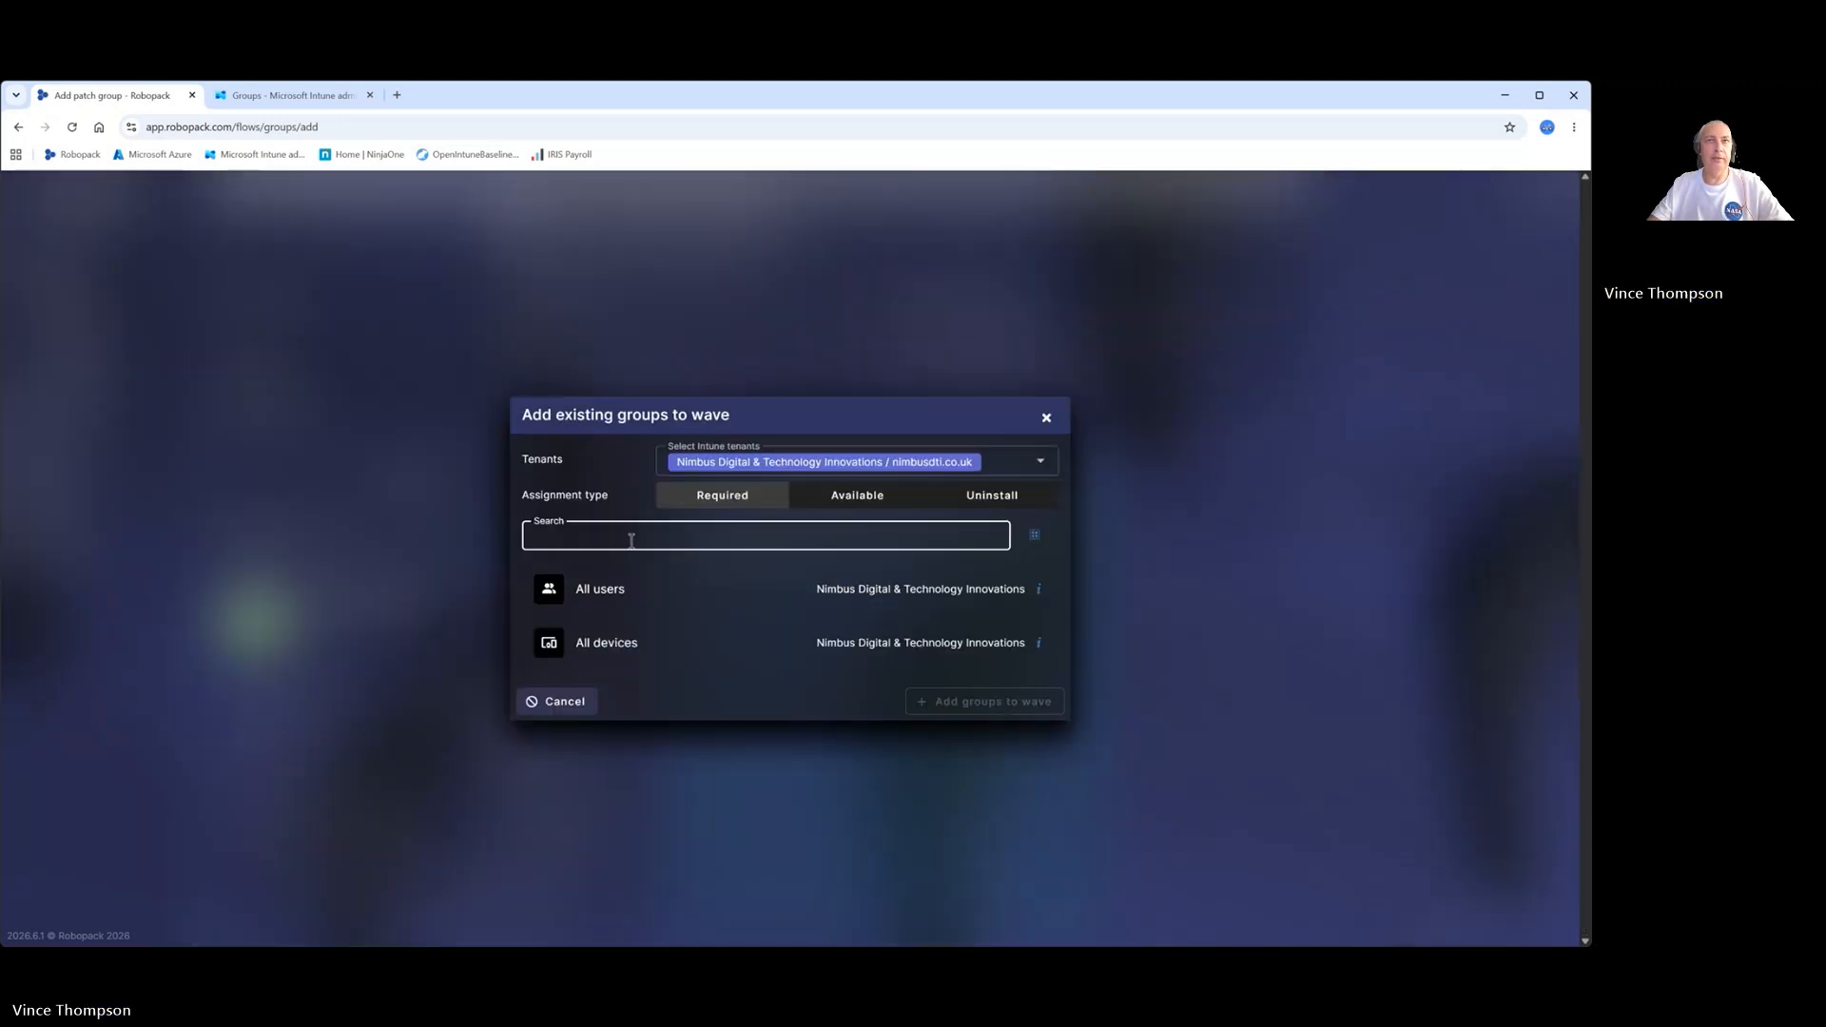
{"action": "type", "text": "dev"}
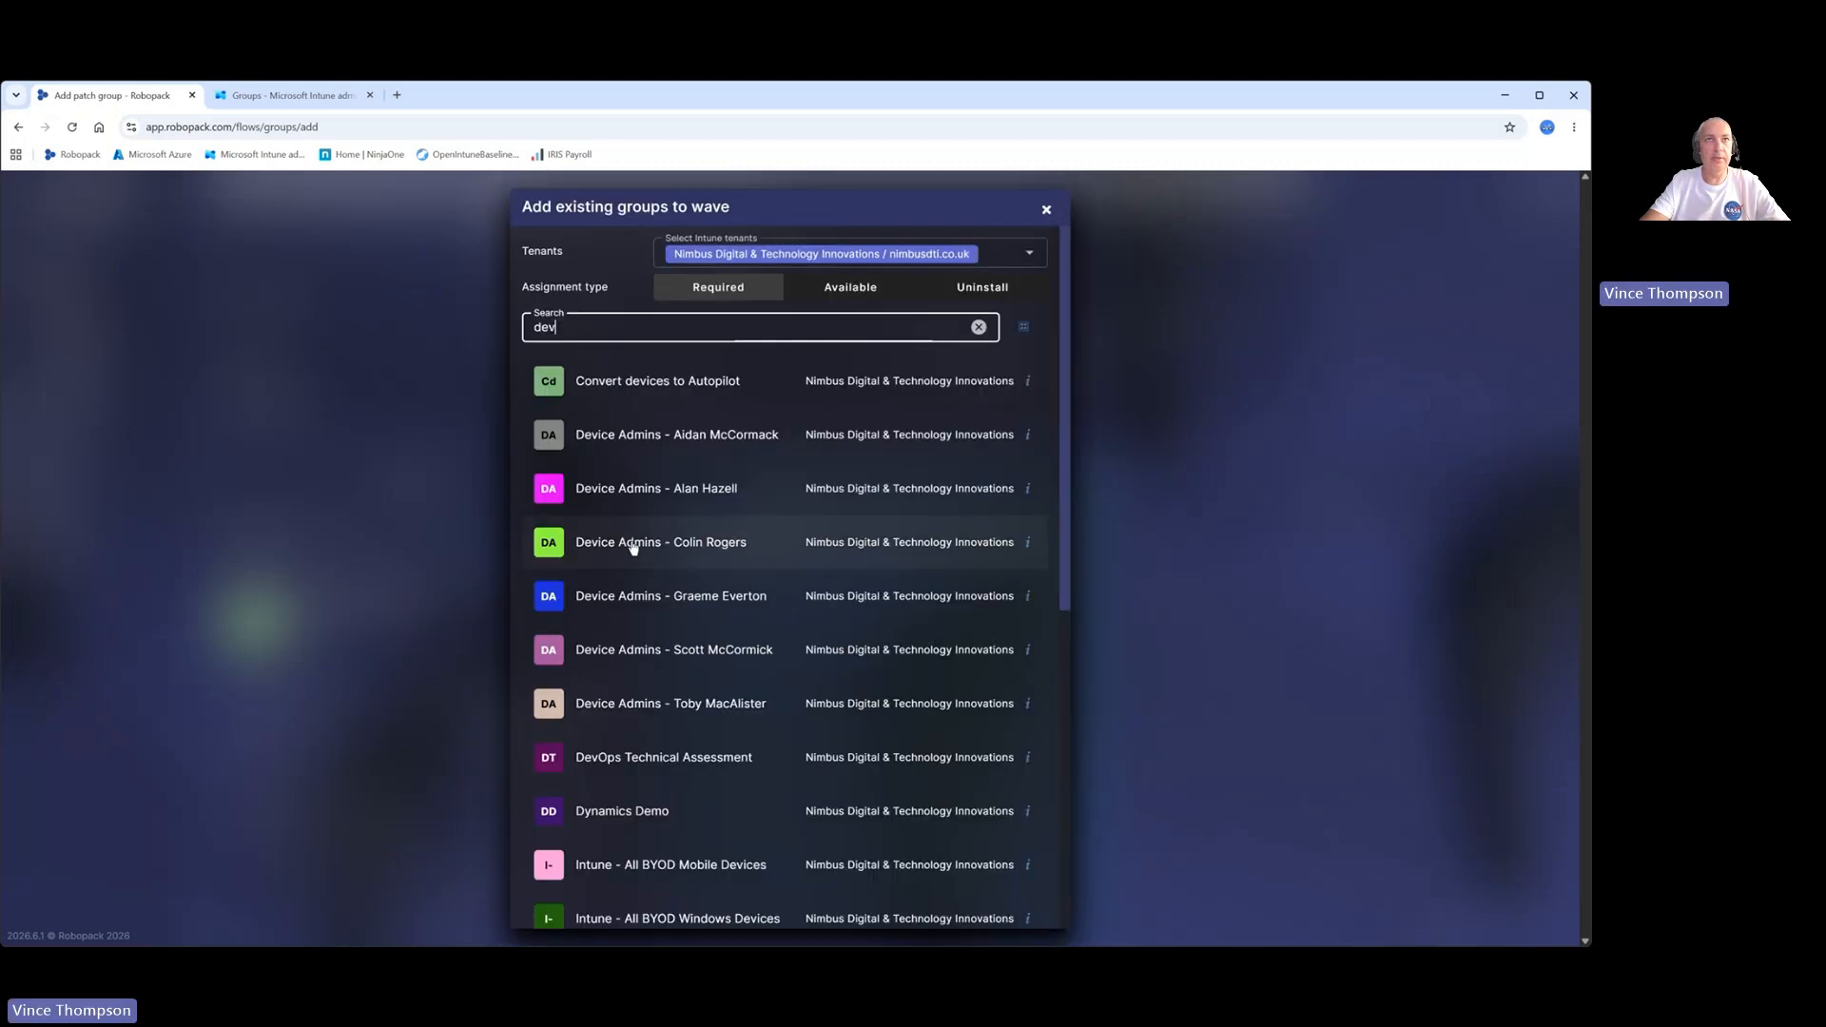
{"action": "type", "text": "elopres"}
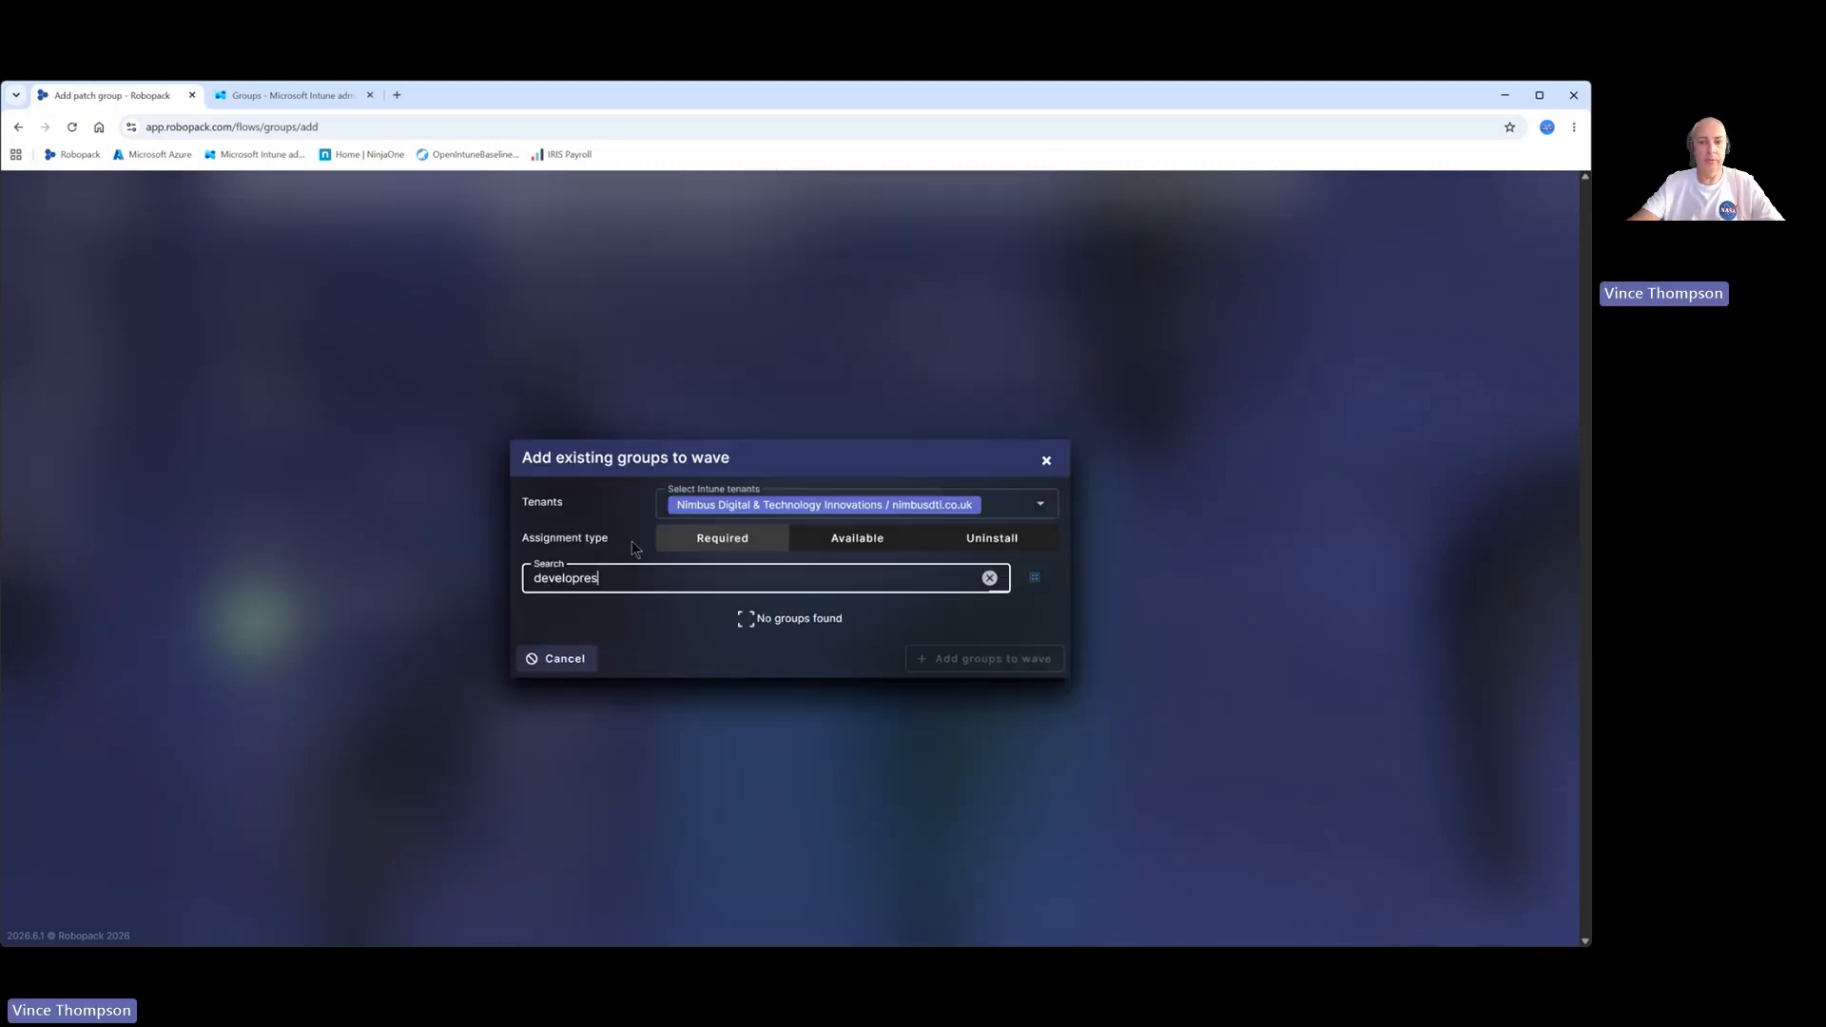
{"action": "key", "text": "BackSpace"}
{"action": "key", "text": "BackSpace"}
{"action": "type", "text": "ers"}
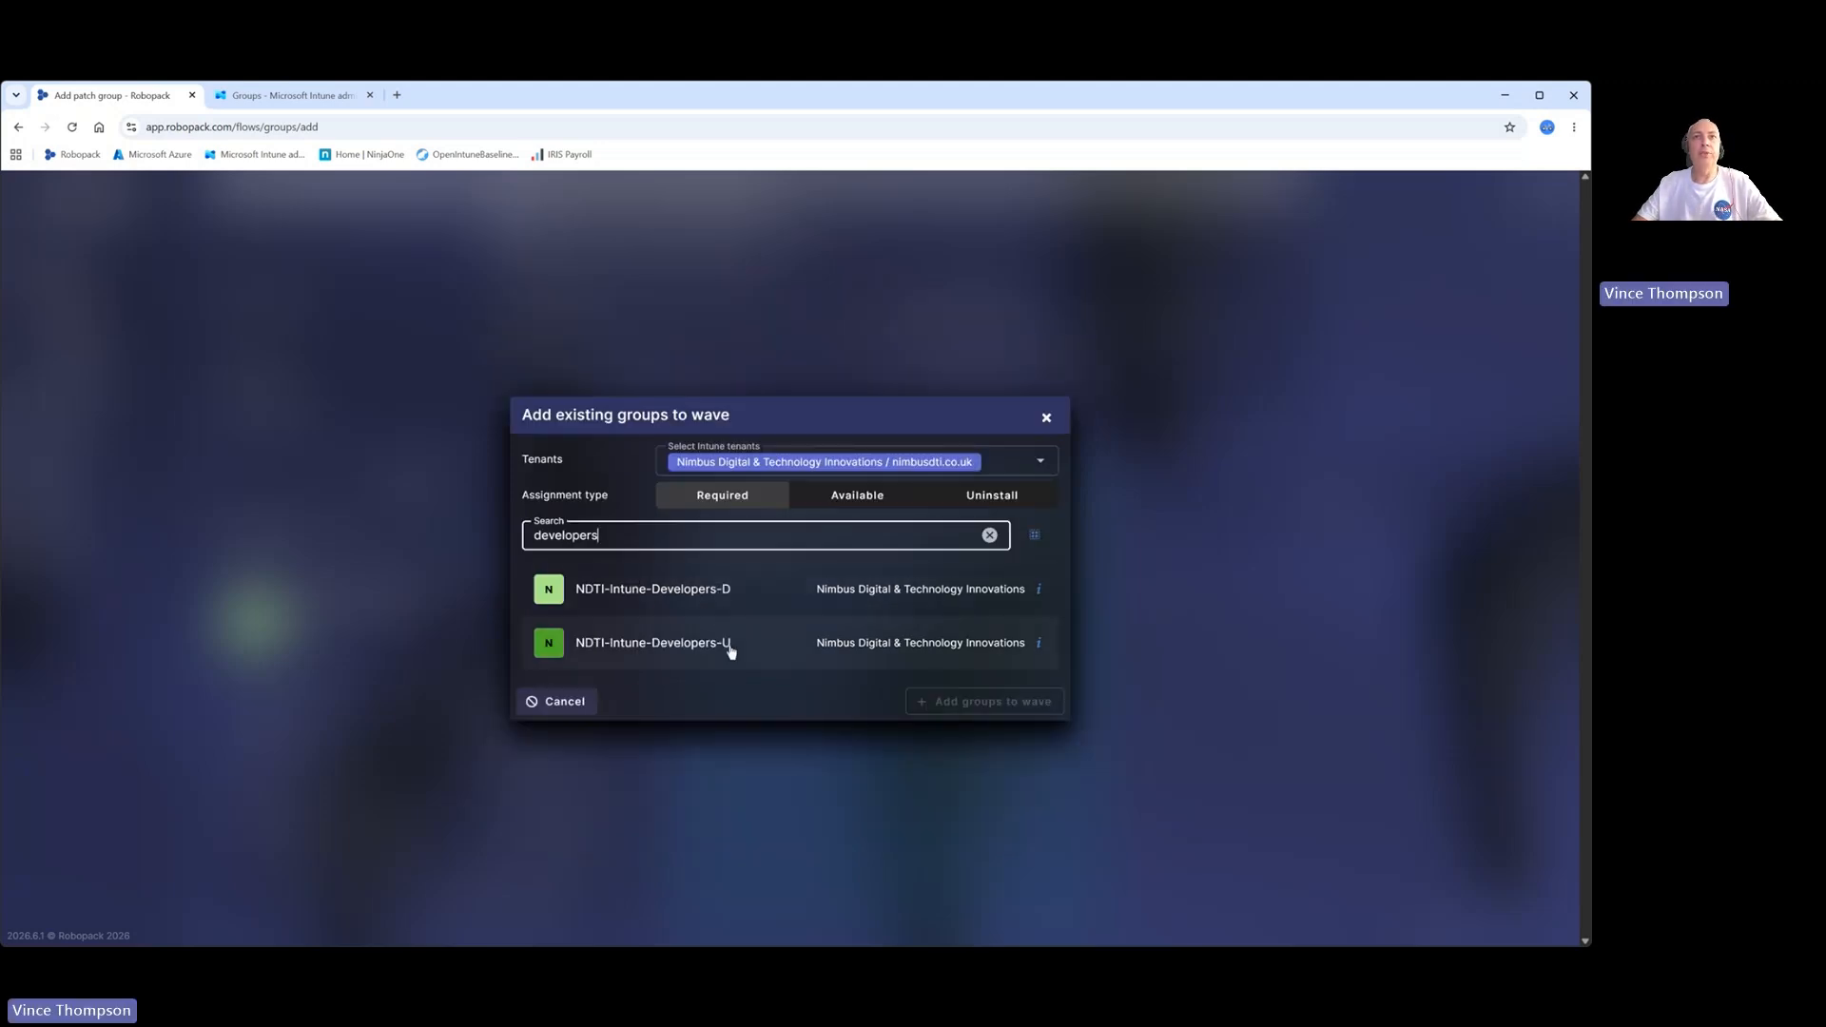
{"action": "left_click", "coordinate": [733, 643]}
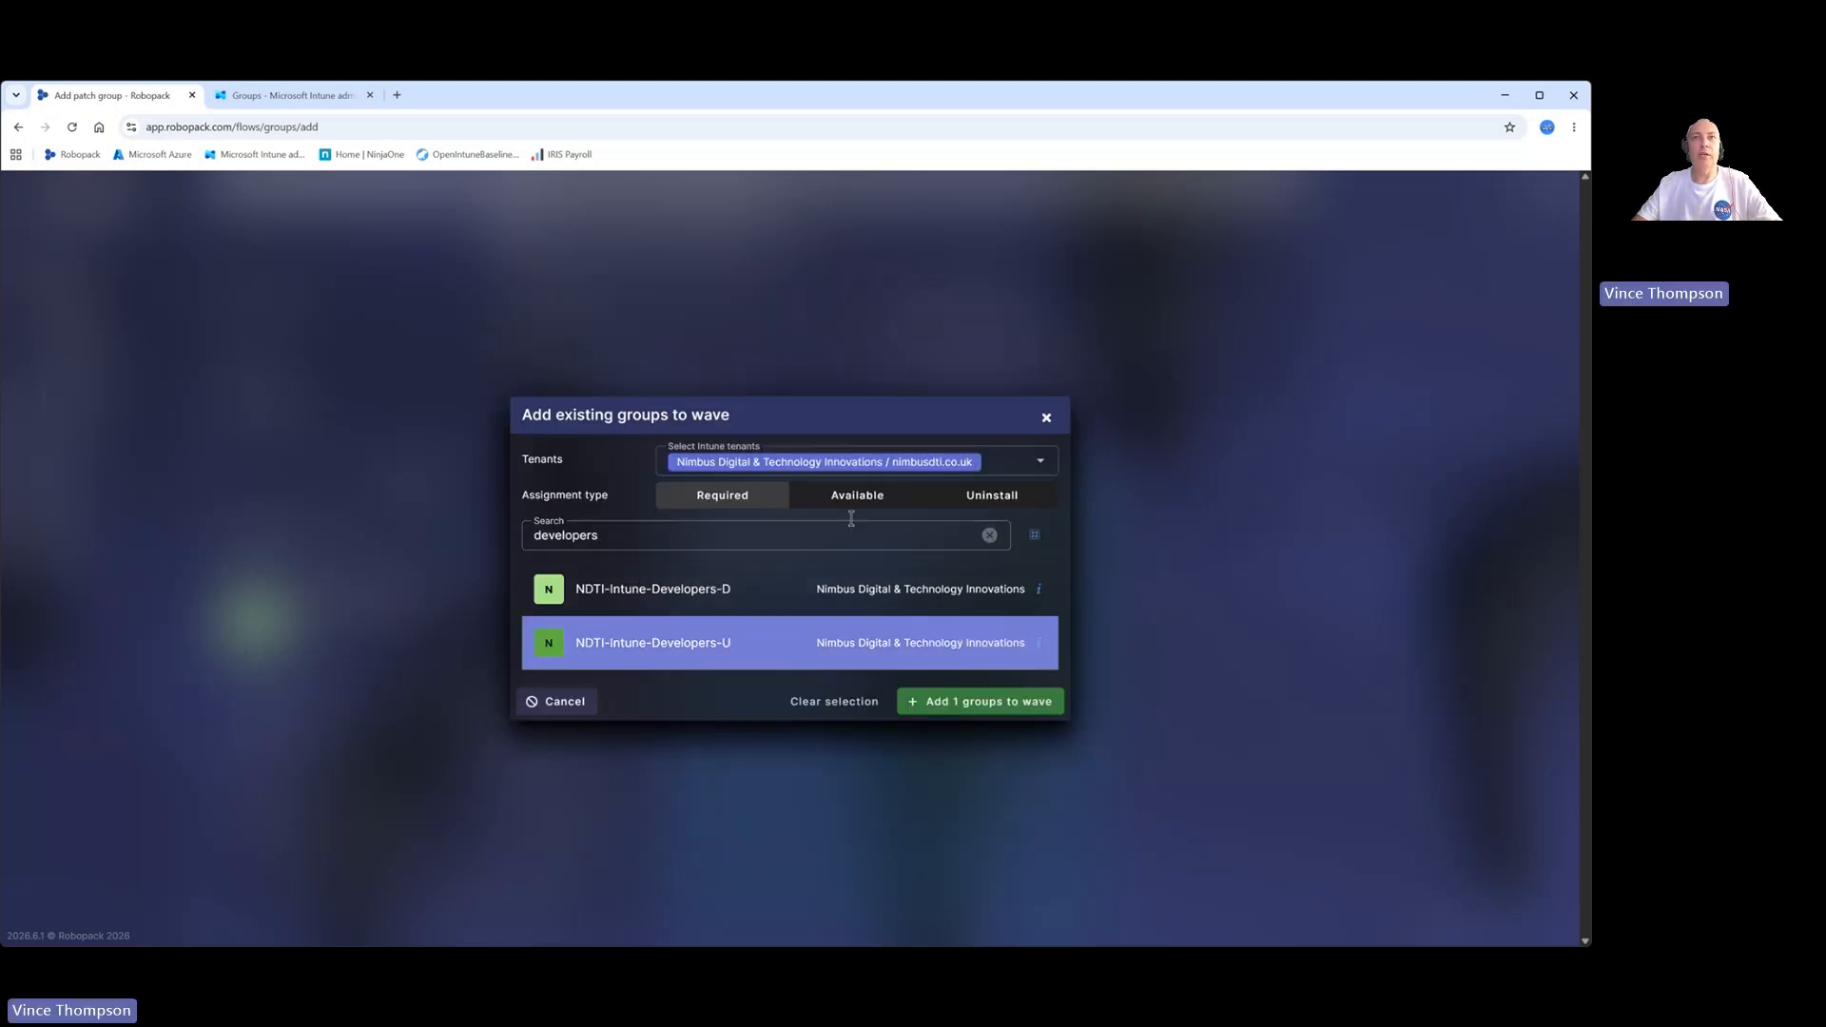
{"action": "left_click", "coordinate": [854, 504]}
{"action": "left_click", "coordinate": [1003, 701]}
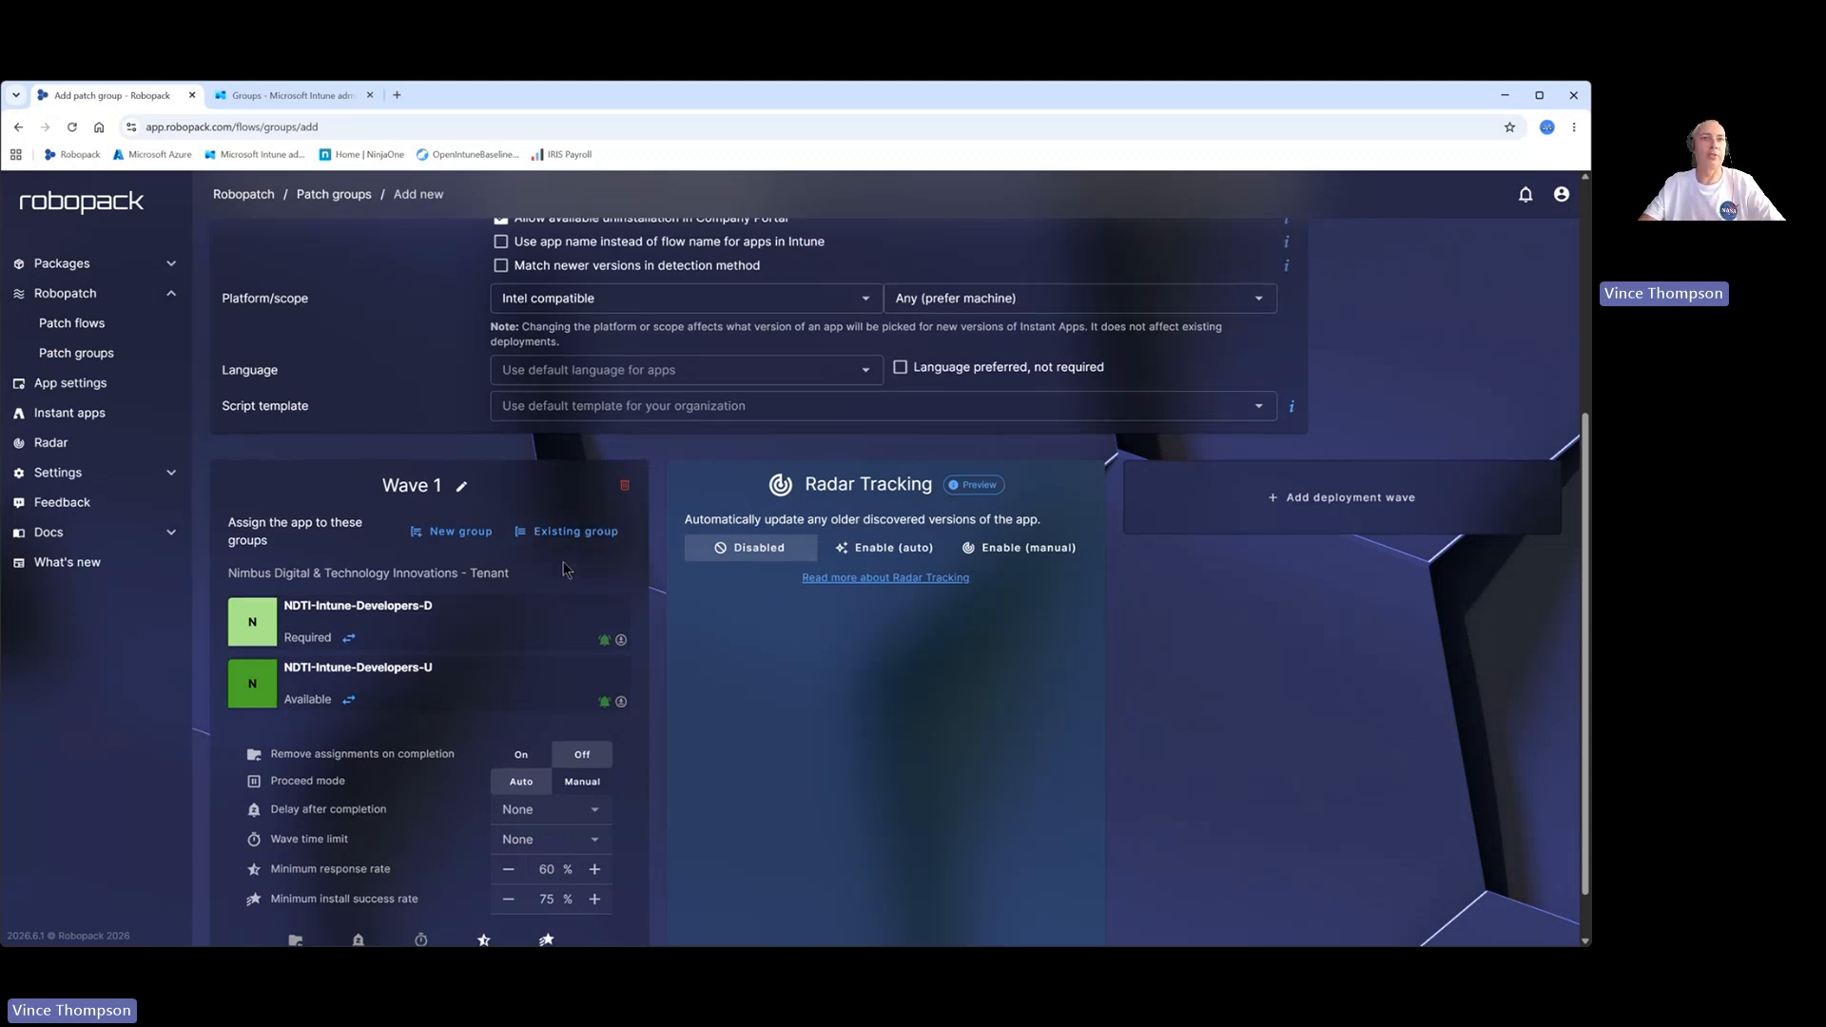
Enable automatic Radar Tracking for the Nimbus Digital & Technology Innovations tenant
{"action": "scroll", "coordinate": [563, 569], "scroll_direction": "down", "scroll_amount": 1}
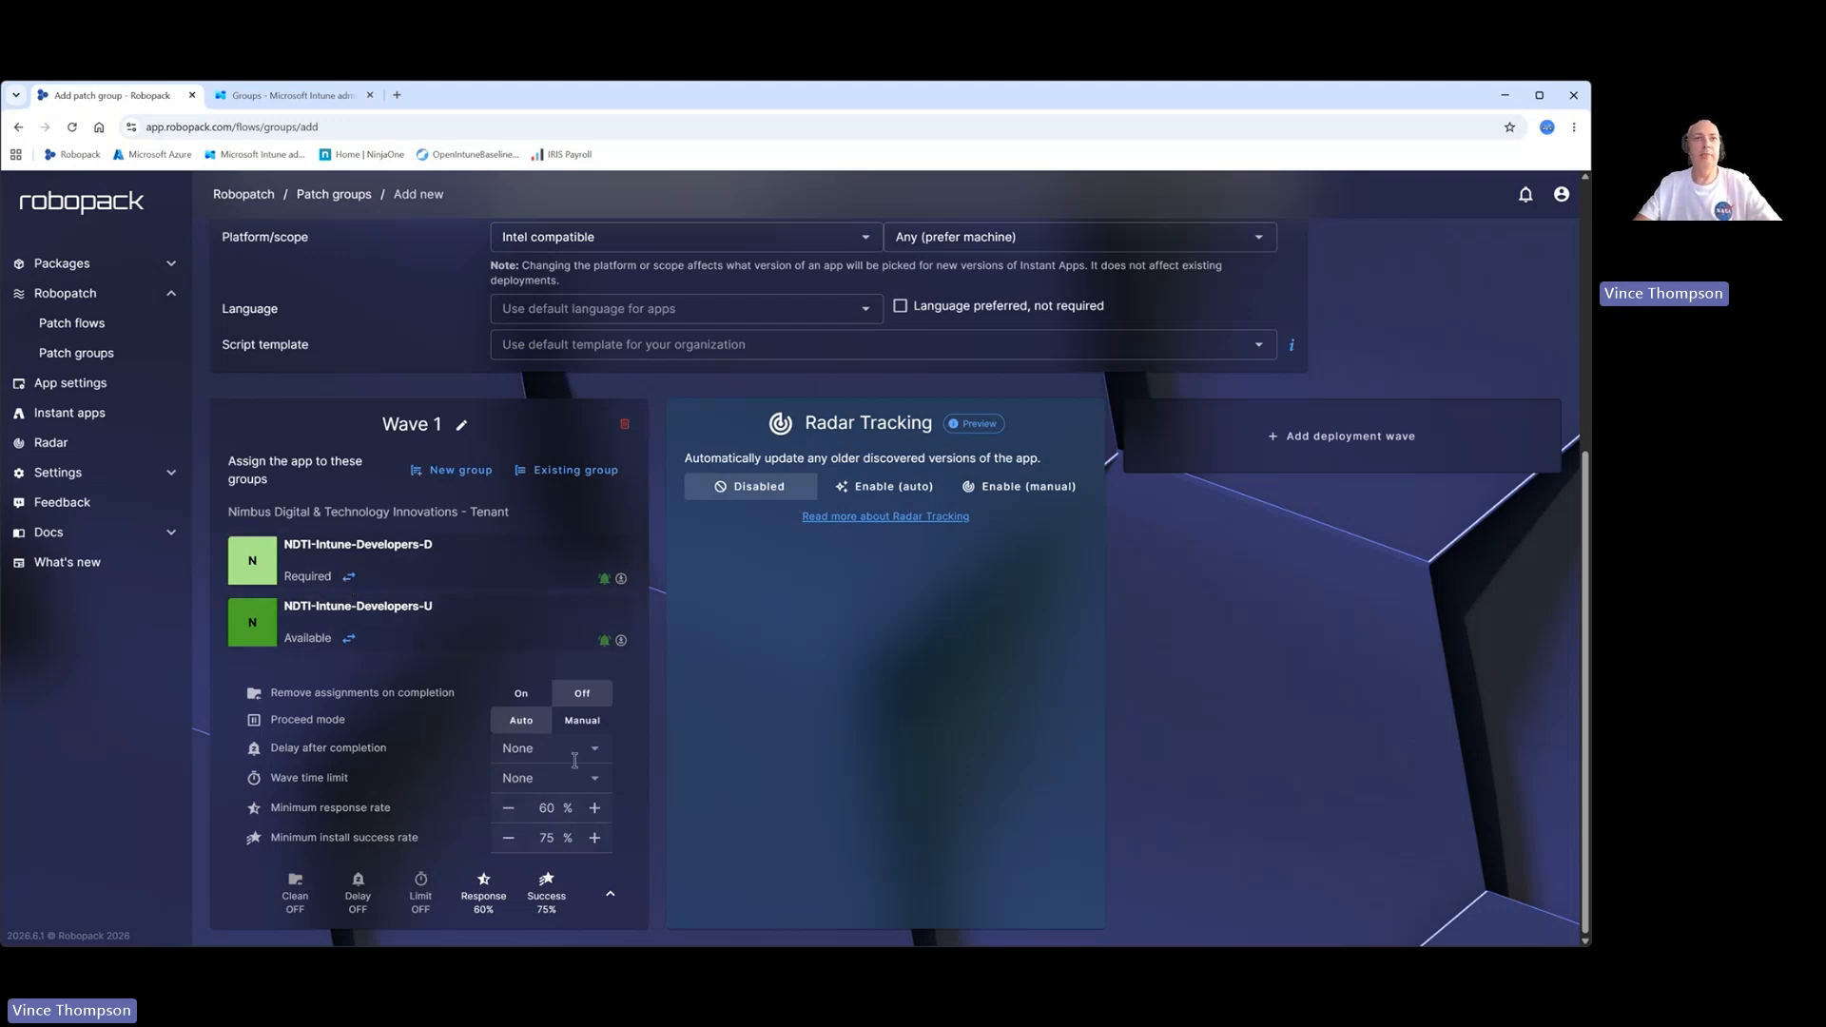
{"action": "left_click", "coordinate": [884, 486]}
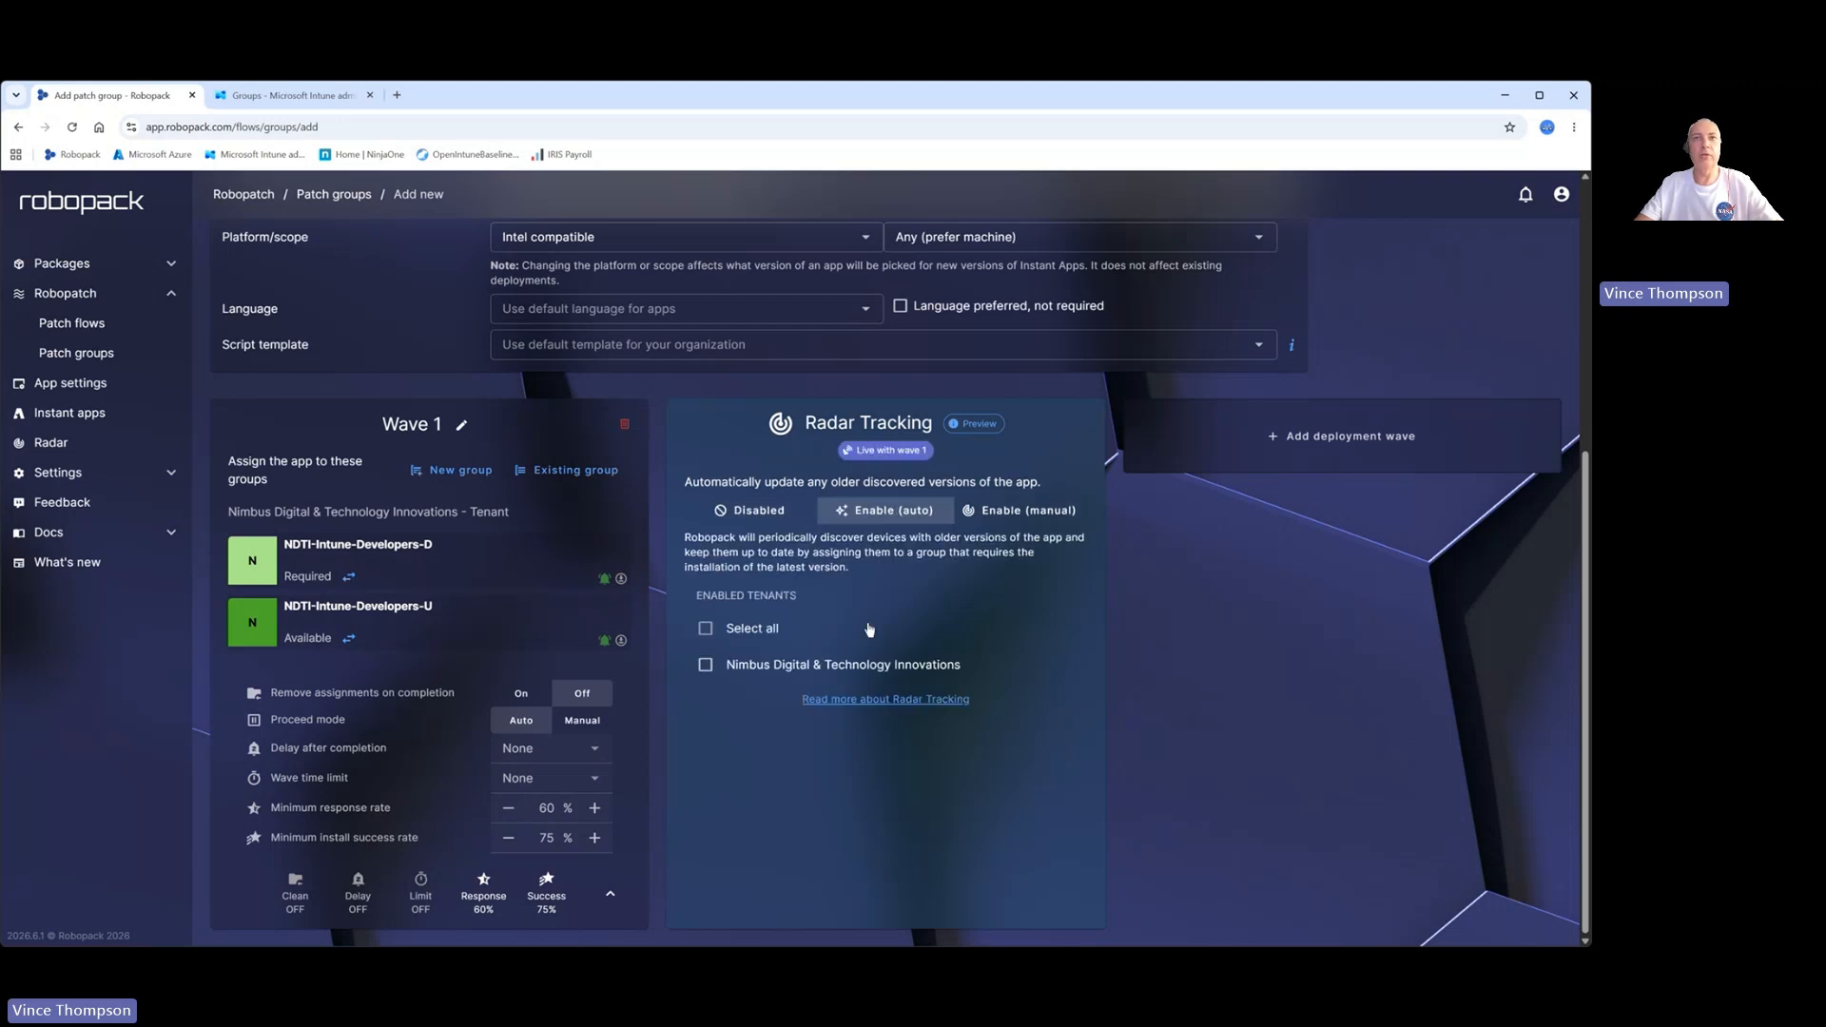
{"action": "left_click", "coordinate": [743, 669]}
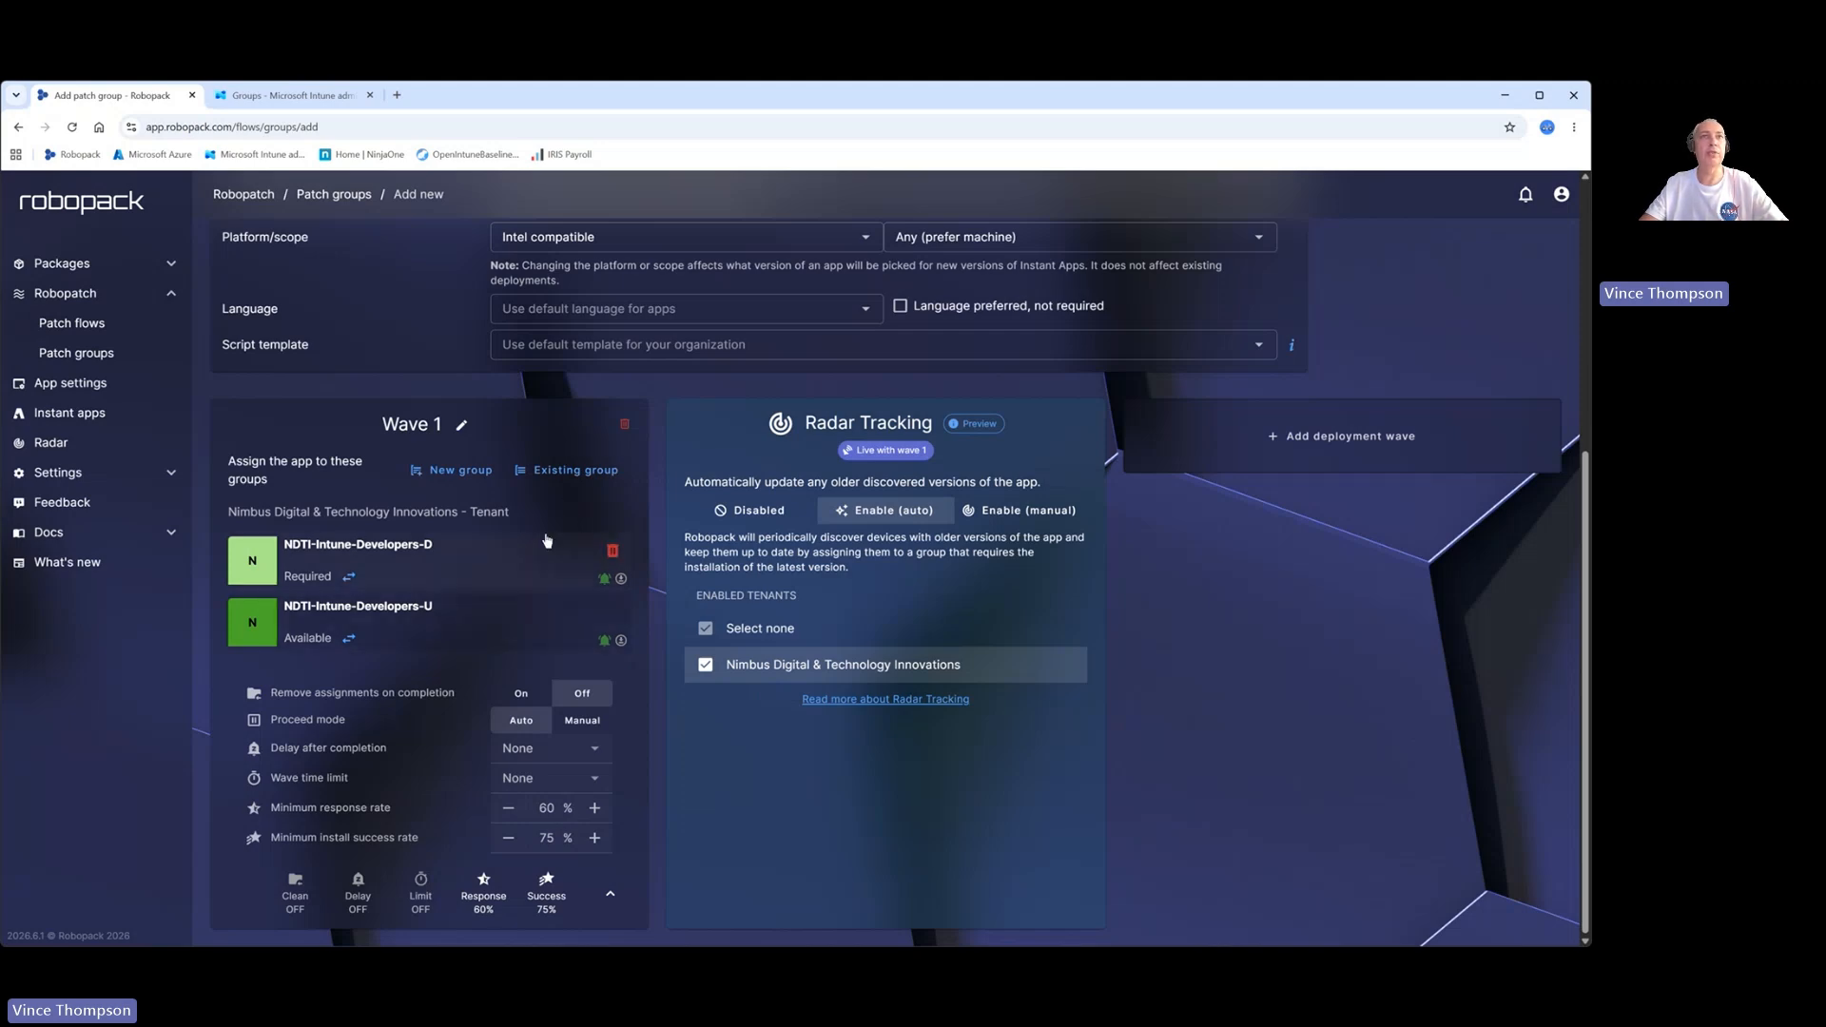
Review the Developers patch group's configuration and save the patch group
{"action": "scroll", "coordinate": [546, 540], "scroll_direction": "up", "scroll_amount": 5}
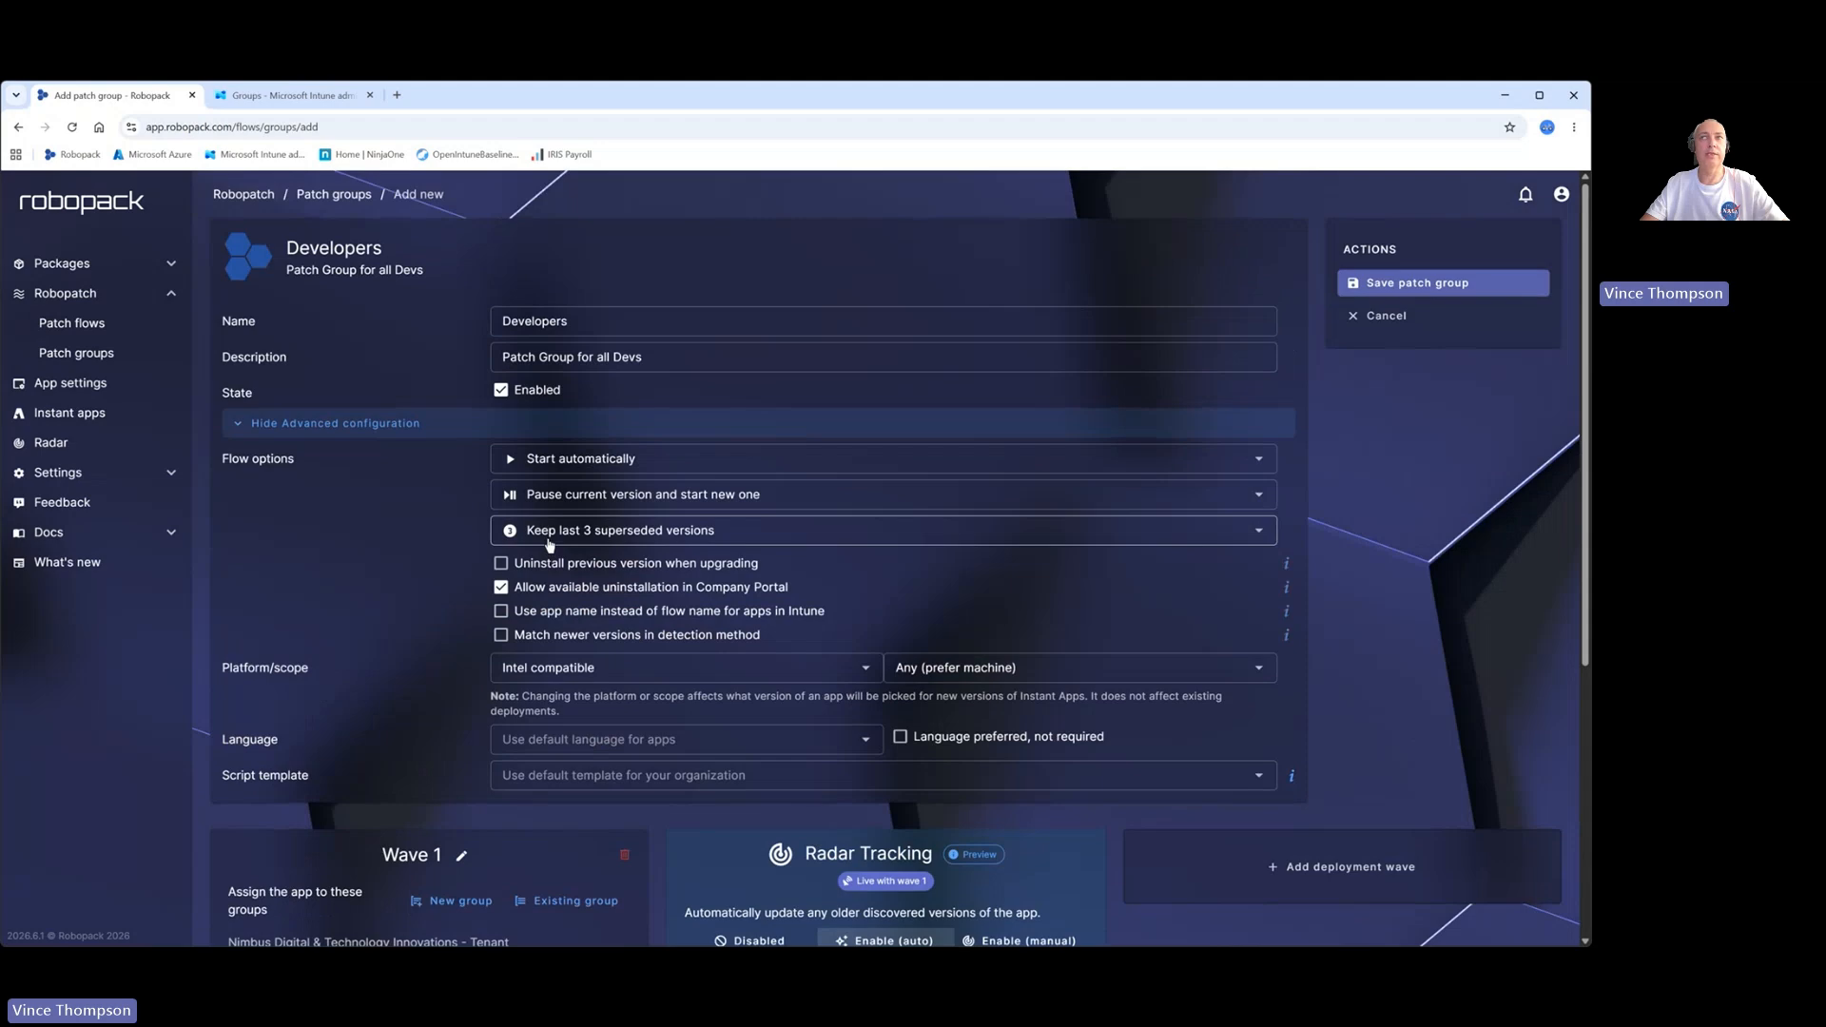
{"action": "scroll", "coordinate": [548, 545], "scroll_direction": "down", "scroll_amount": 2}
{"action": "scroll", "coordinate": [1255, 505], "scroll_direction": "up", "scroll_amount": 2}
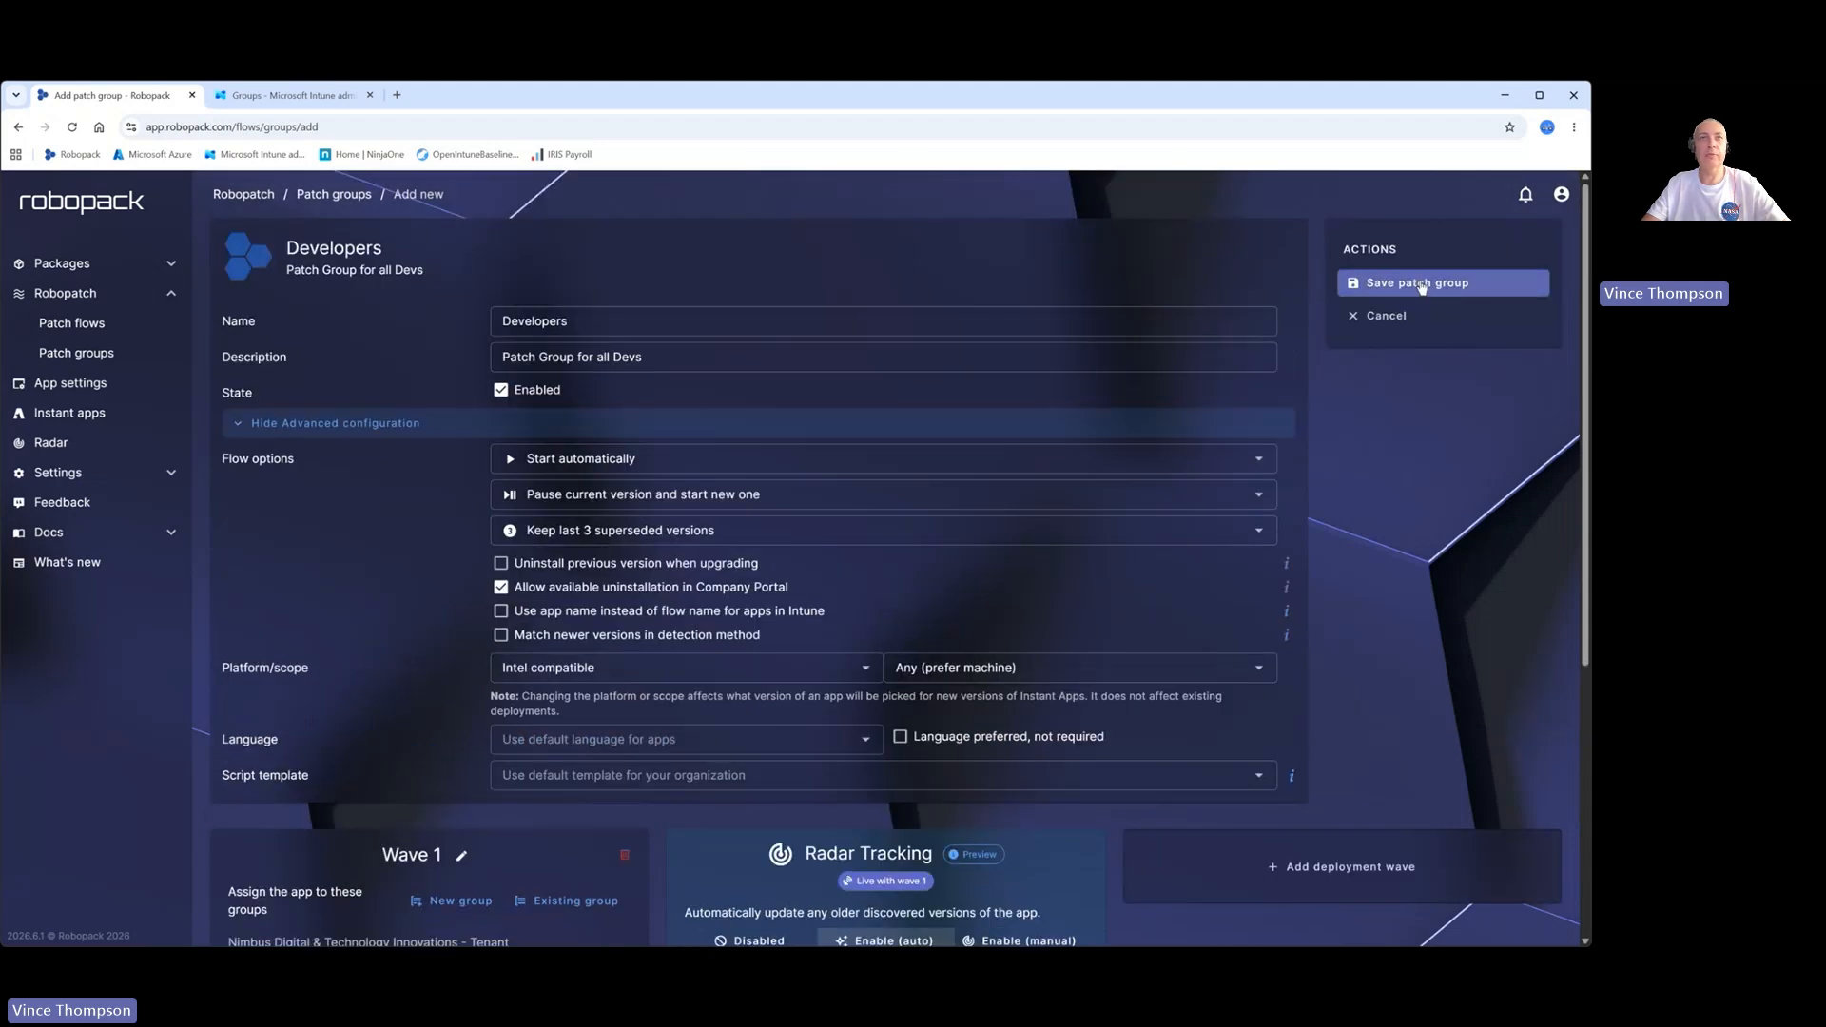
{"action": "left_click", "coordinate": [1422, 283]}
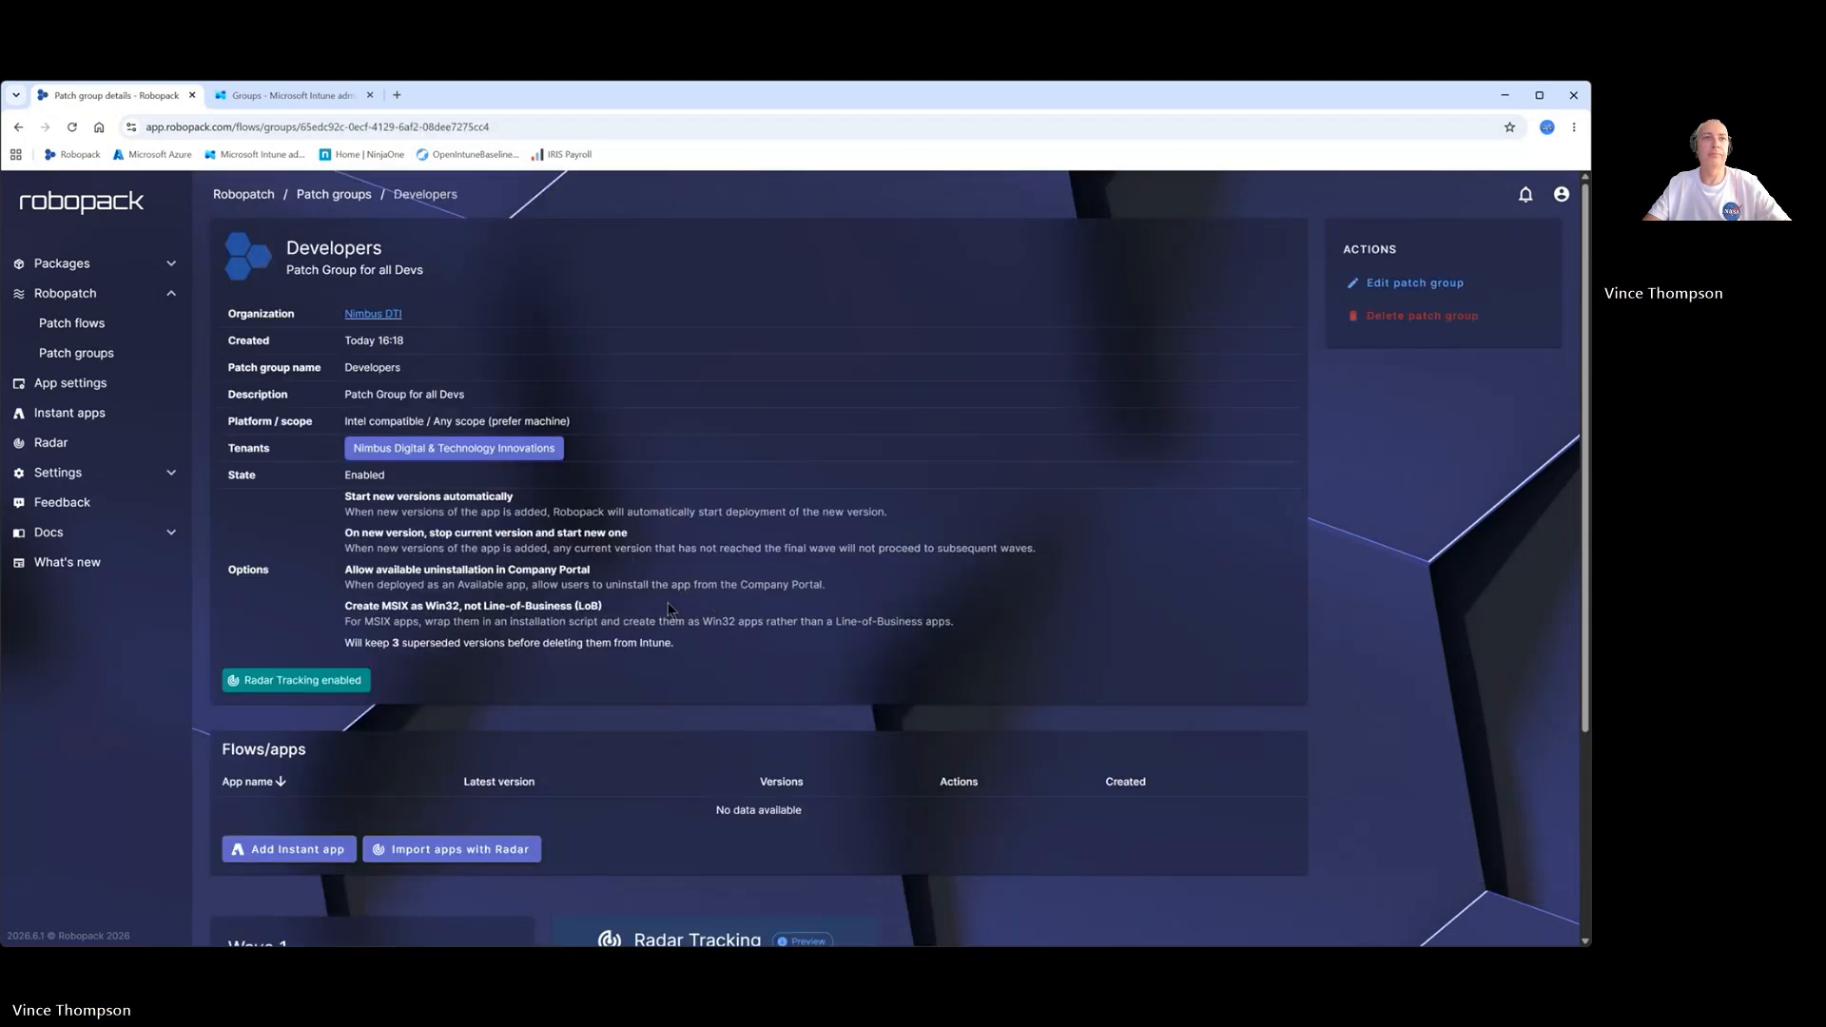
Add the FileZilla instant app to the Developers patch group and create its flow without starting it immediately
{"action": "scroll", "coordinate": [380, 632], "scroll_direction": "down", "scroll_amount": 3}
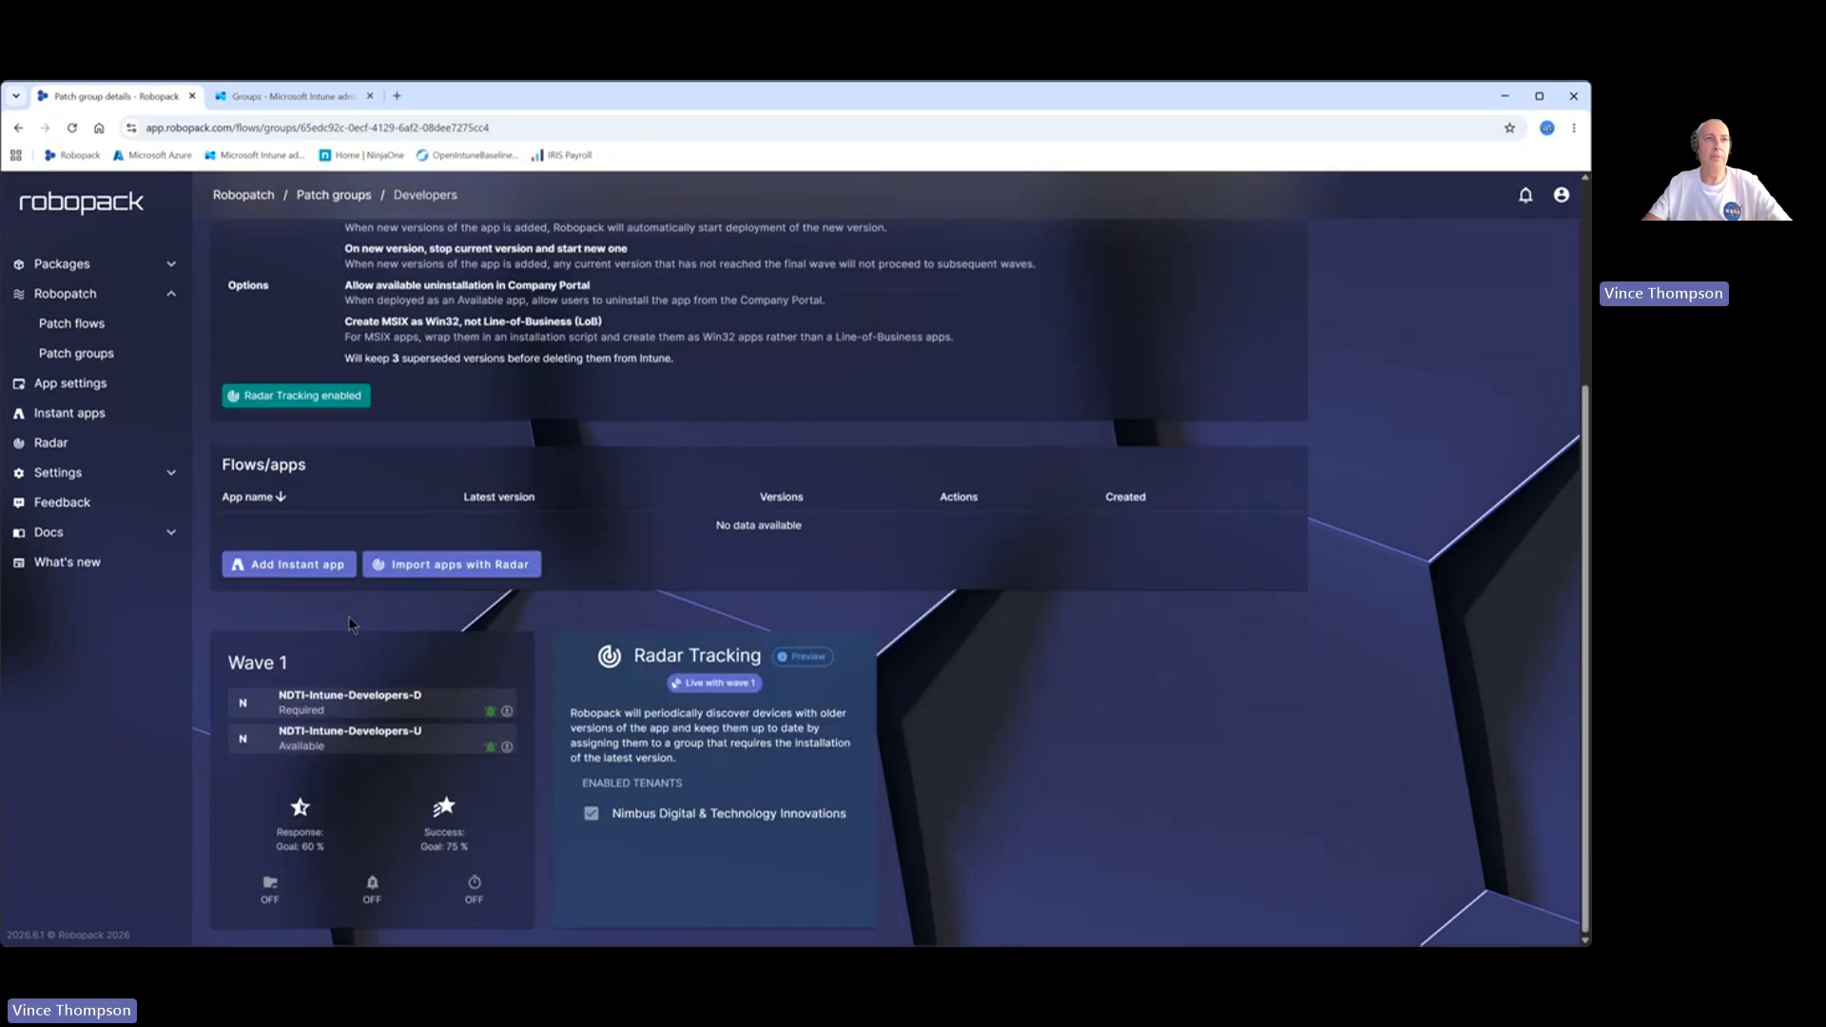
{"action": "left_click", "coordinate": [297, 566]}
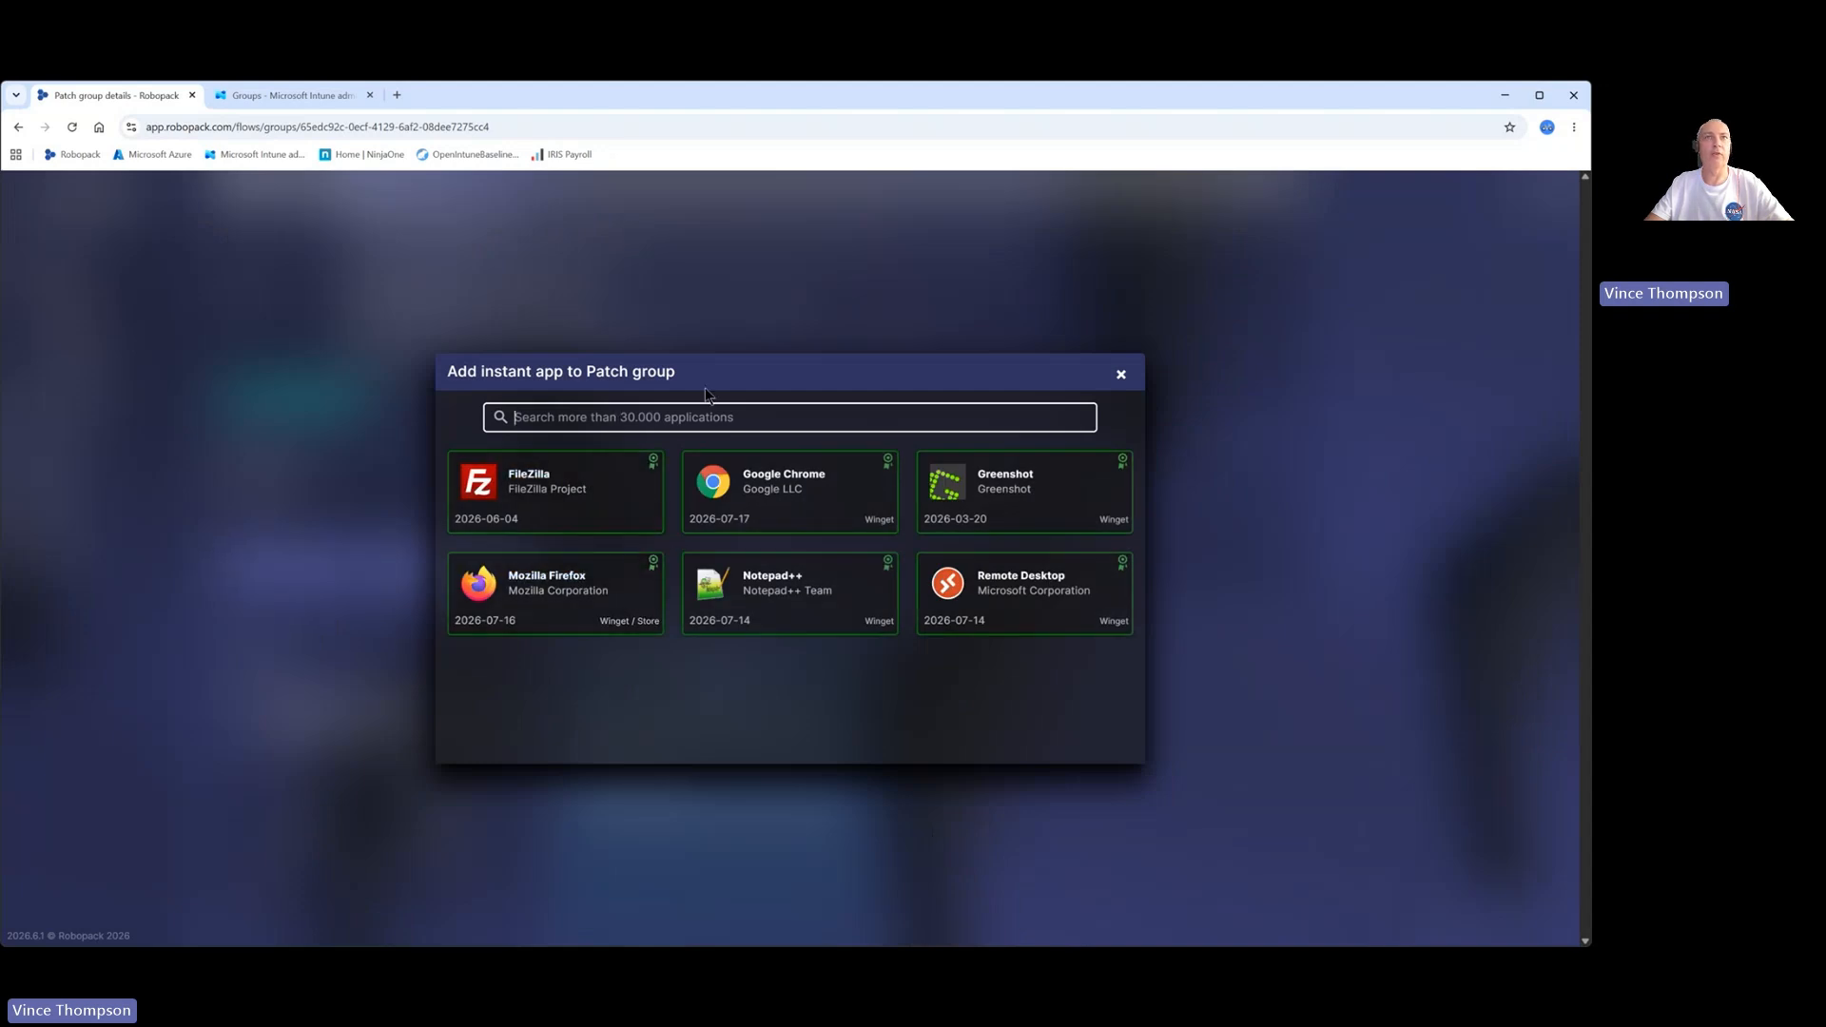
{"action": "left_click", "coordinate": [607, 501]}
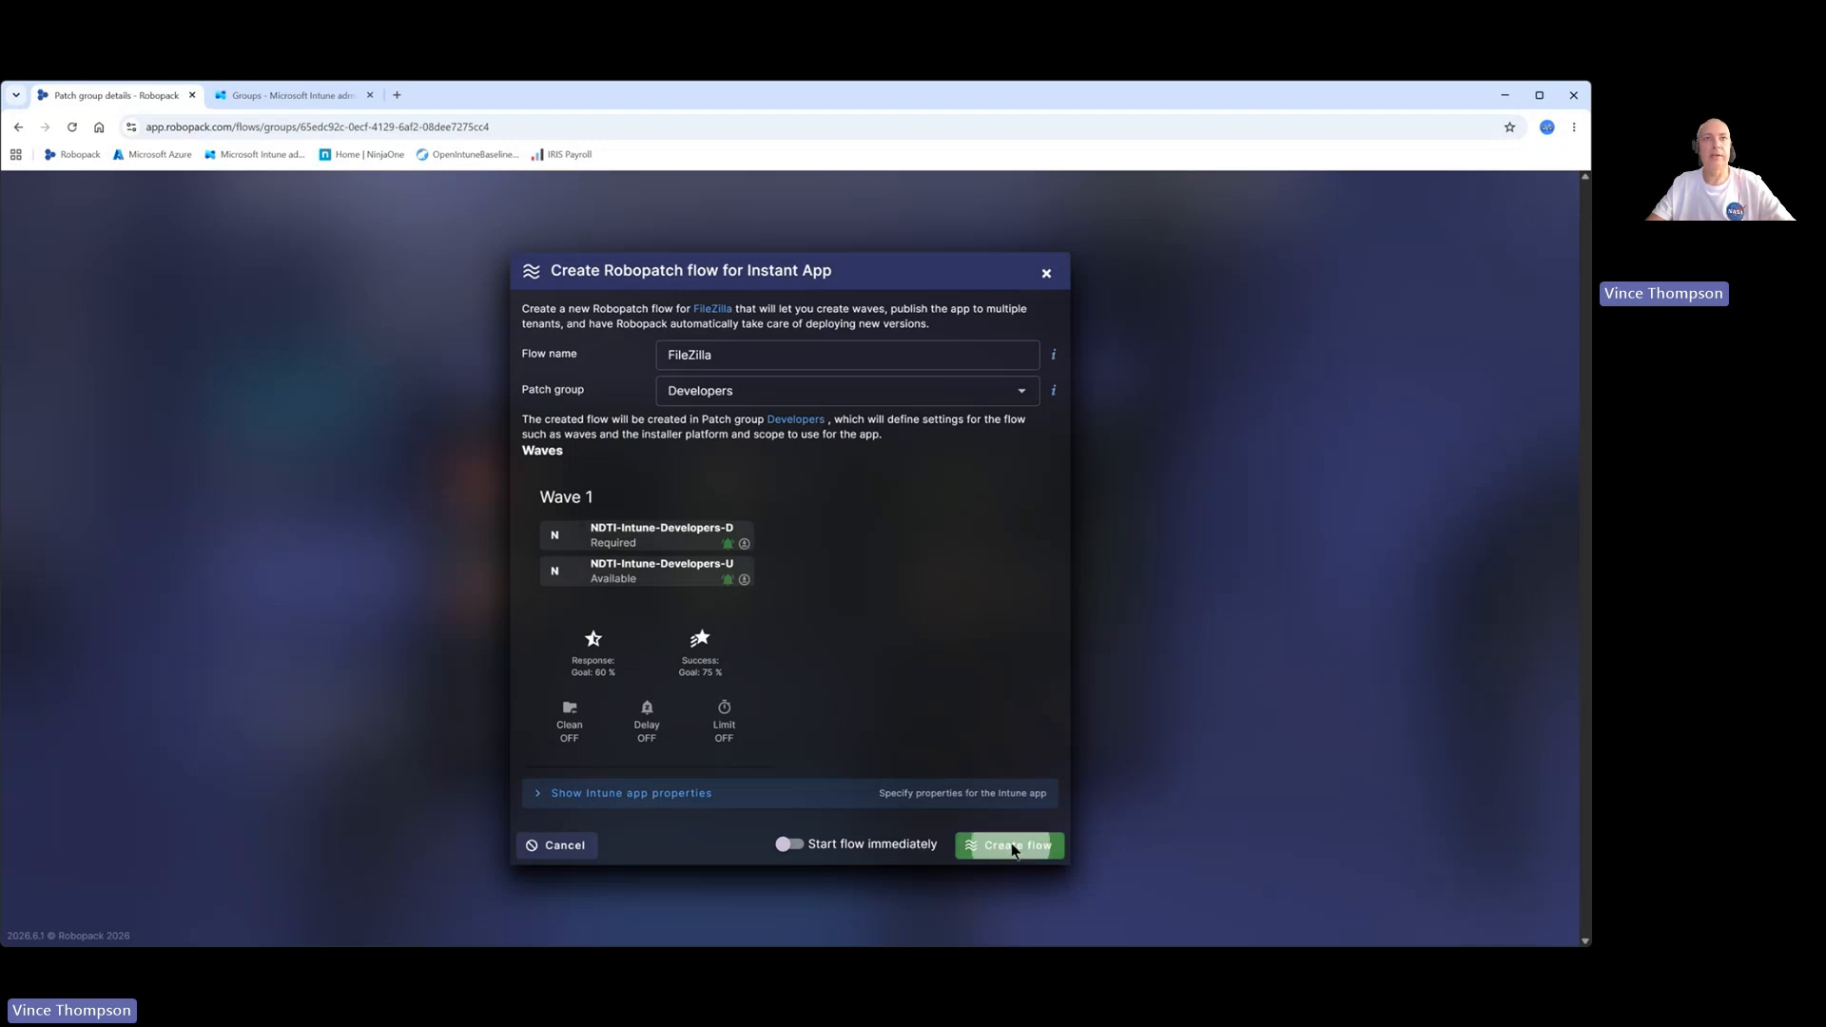
{"action": "left_click", "coordinate": [1013, 846]}
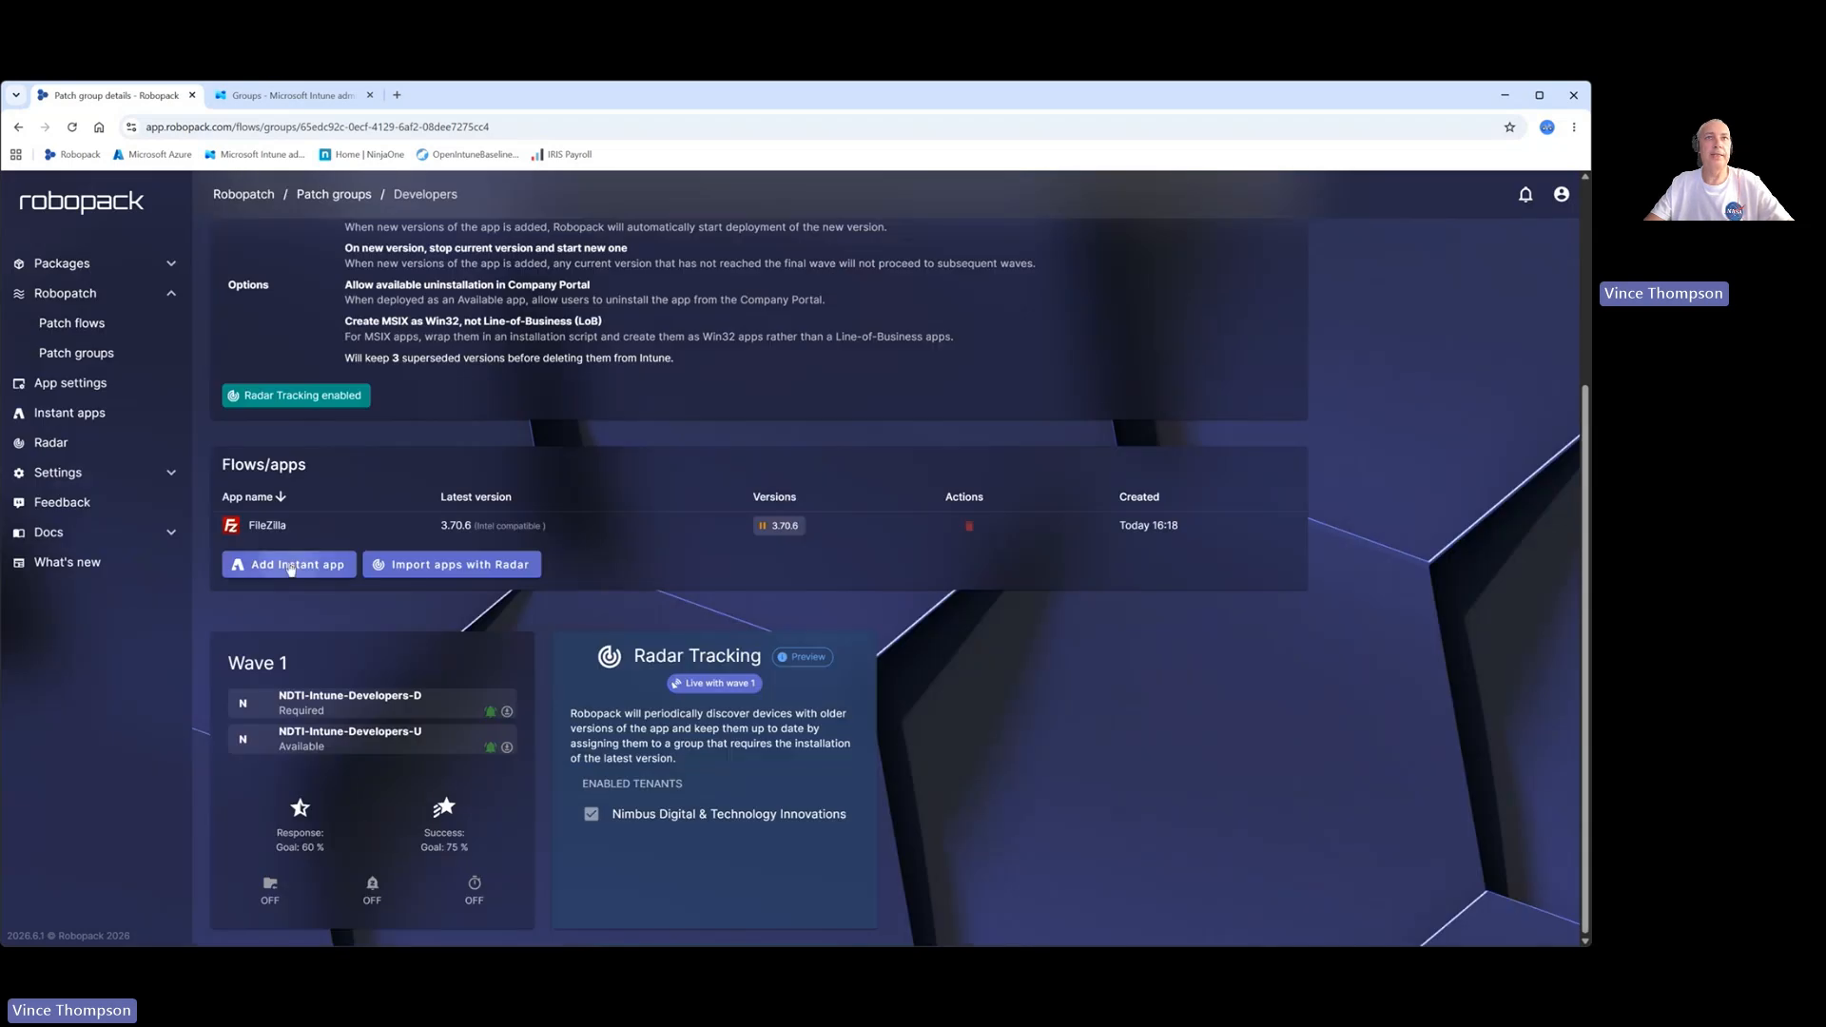
Add the Greenshot instant app to the Developers patch group and create its flow without starting it immediately
{"action": "left_click", "coordinate": [291, 565]}
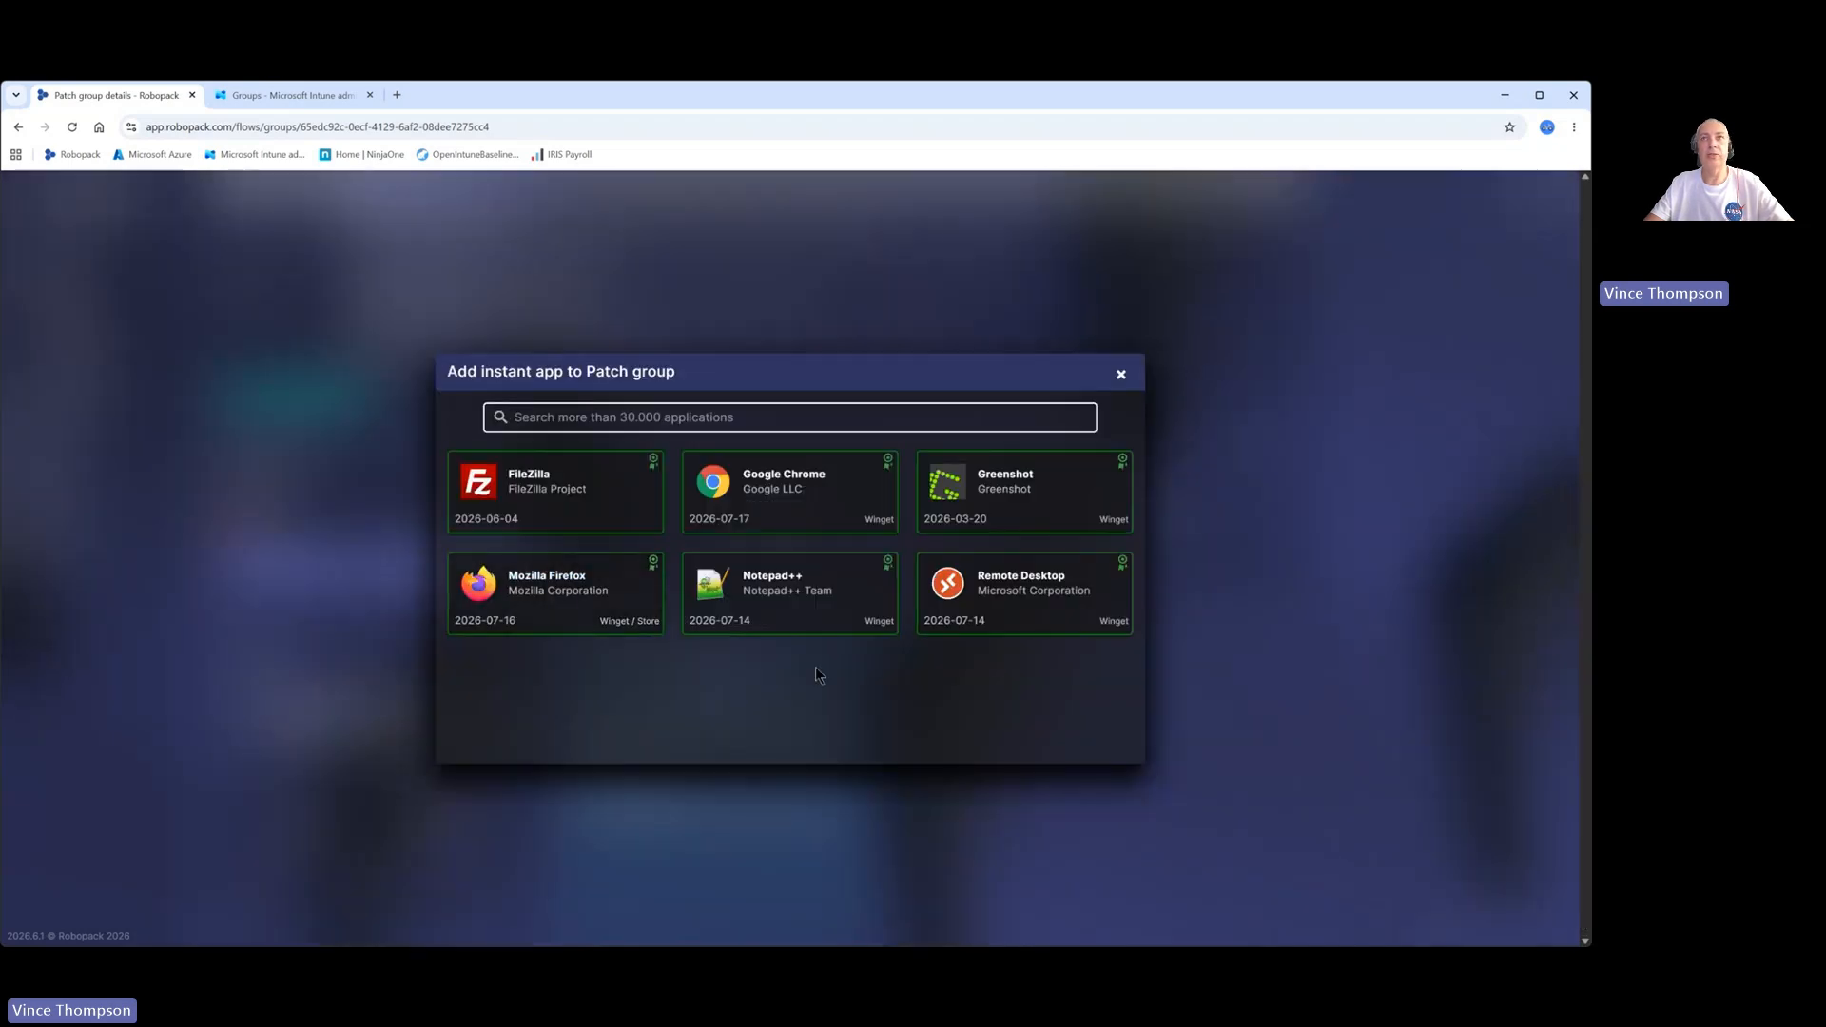
{"action": "left_click", "coordinate": [1068, 488]}
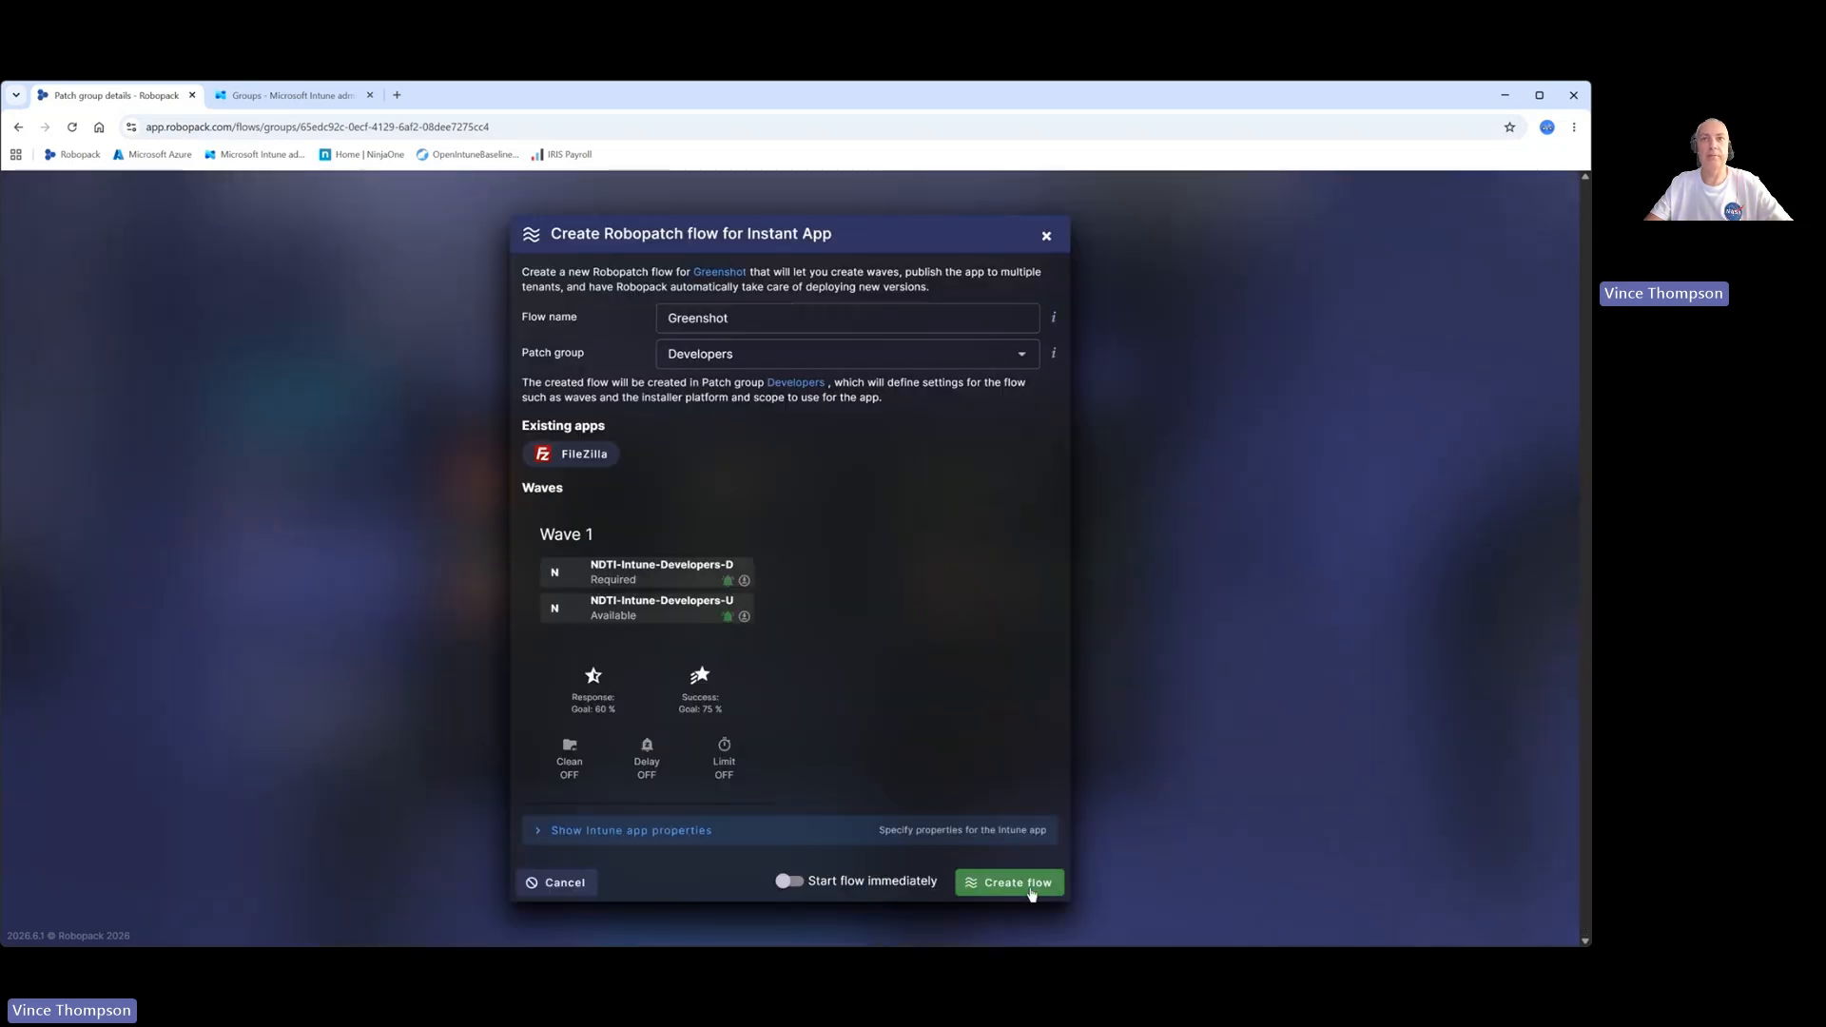
{"action": "left_click", "coordinate": [1028, 884]}
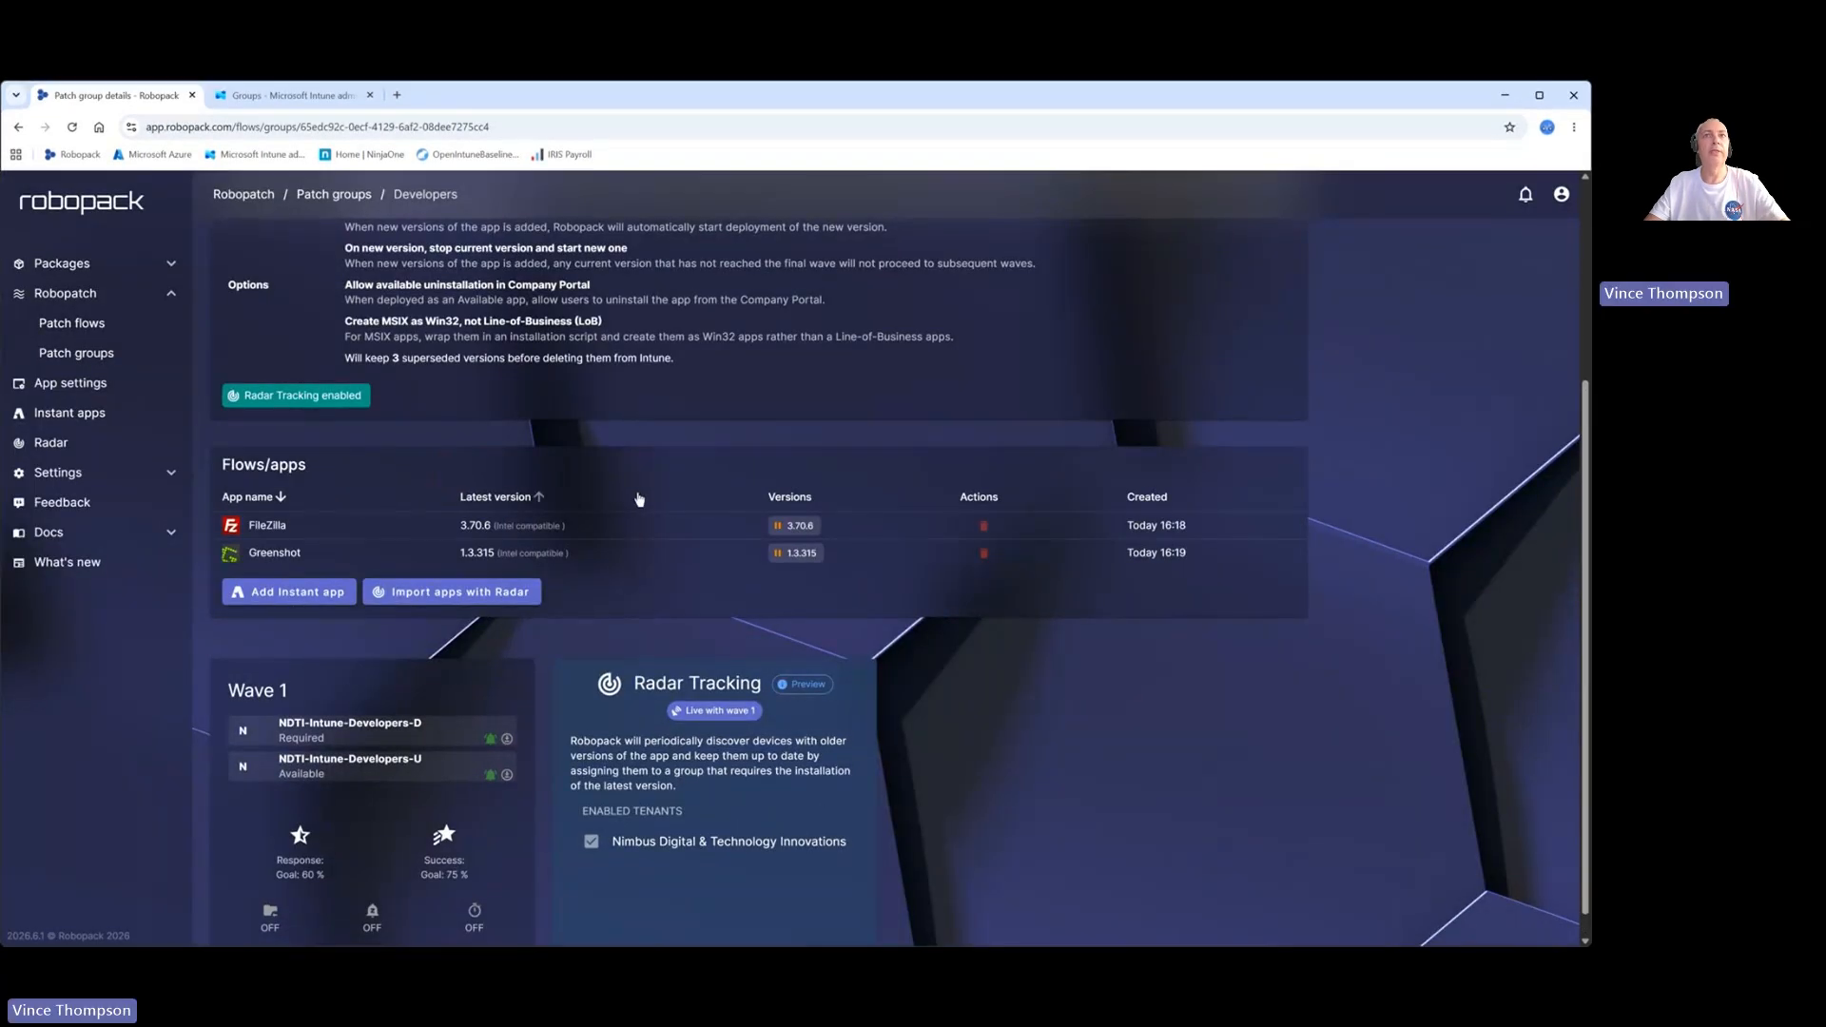
Start the deployments for the apps in the Developers patch group
{"action": "scroll", "coordinate": [639, 499], "scroll_direction": "down", "scroll_amount": 1}
{"action": "scroll", "coordinate": [639, 499], "scroll_direction": "down", "scroll_amount": 1}
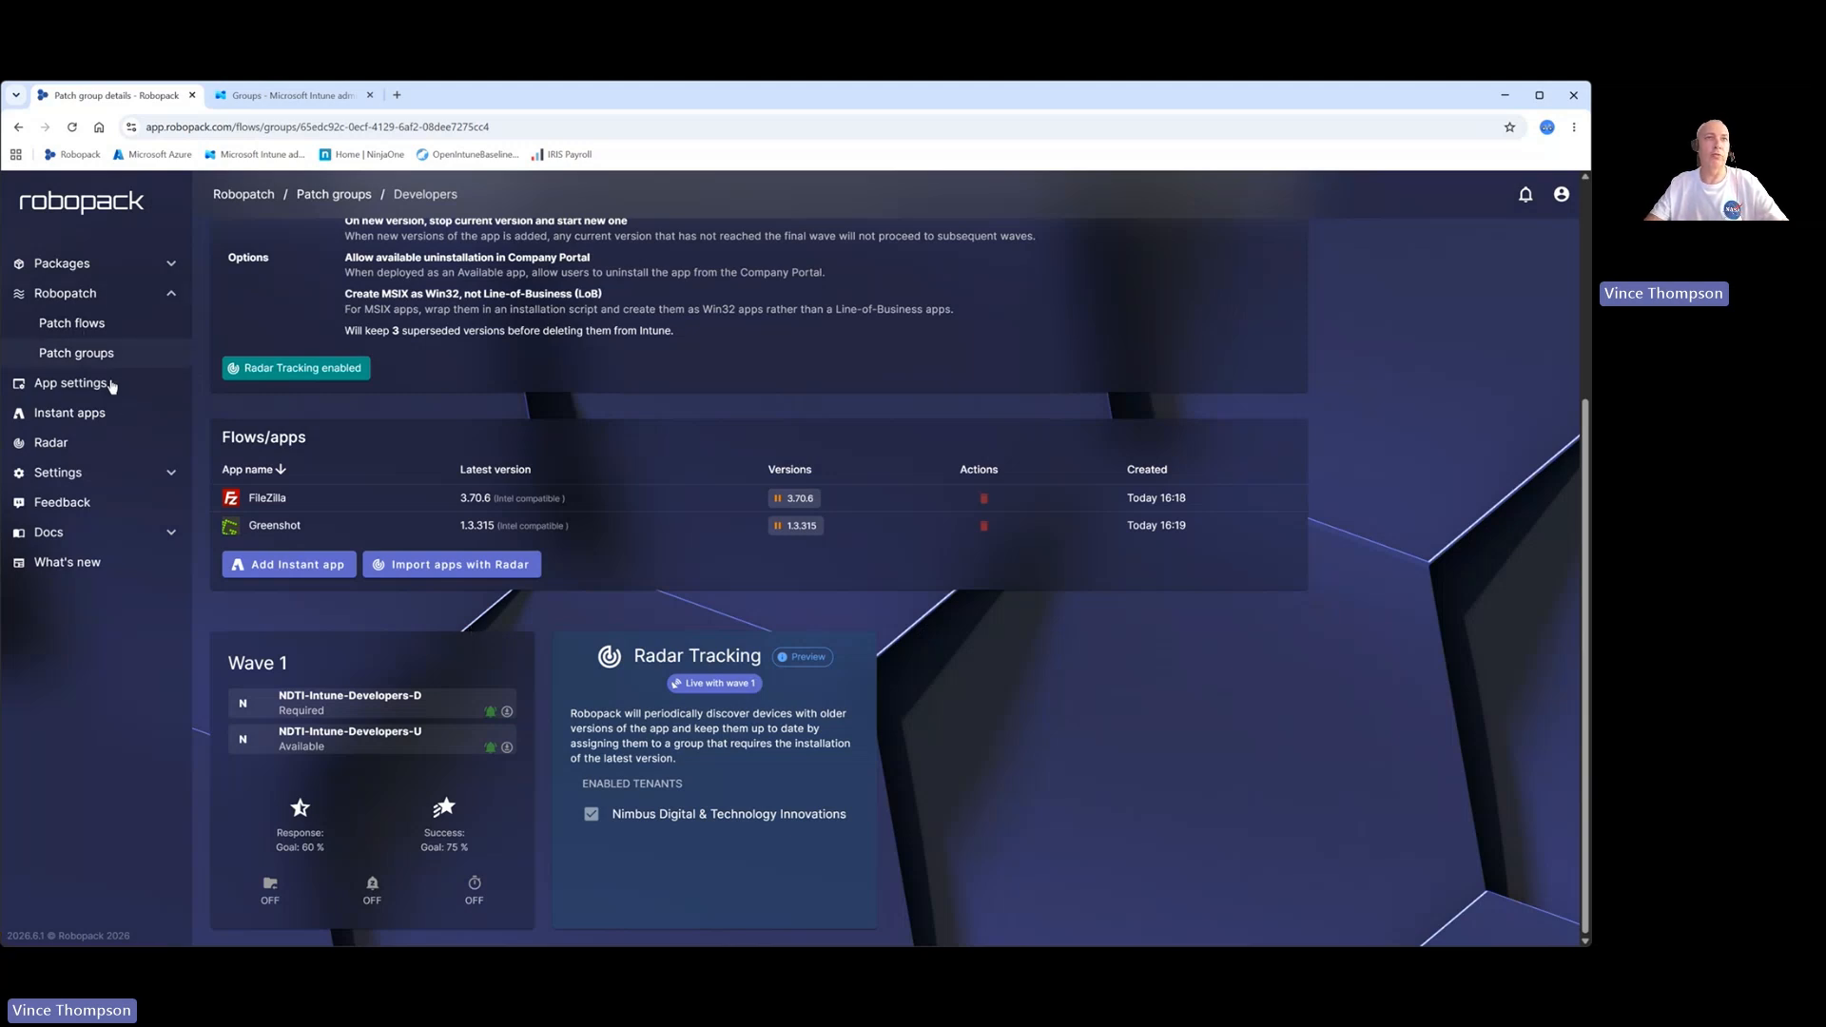
{"action": "scroll", "coordinate": [494, 653], "scroll_direction": "up", "scroll_amount": 1}
{"action": "scroll", "coordinate": [494, 654], "scroll_direction": "up", "scroll_amount": 5}
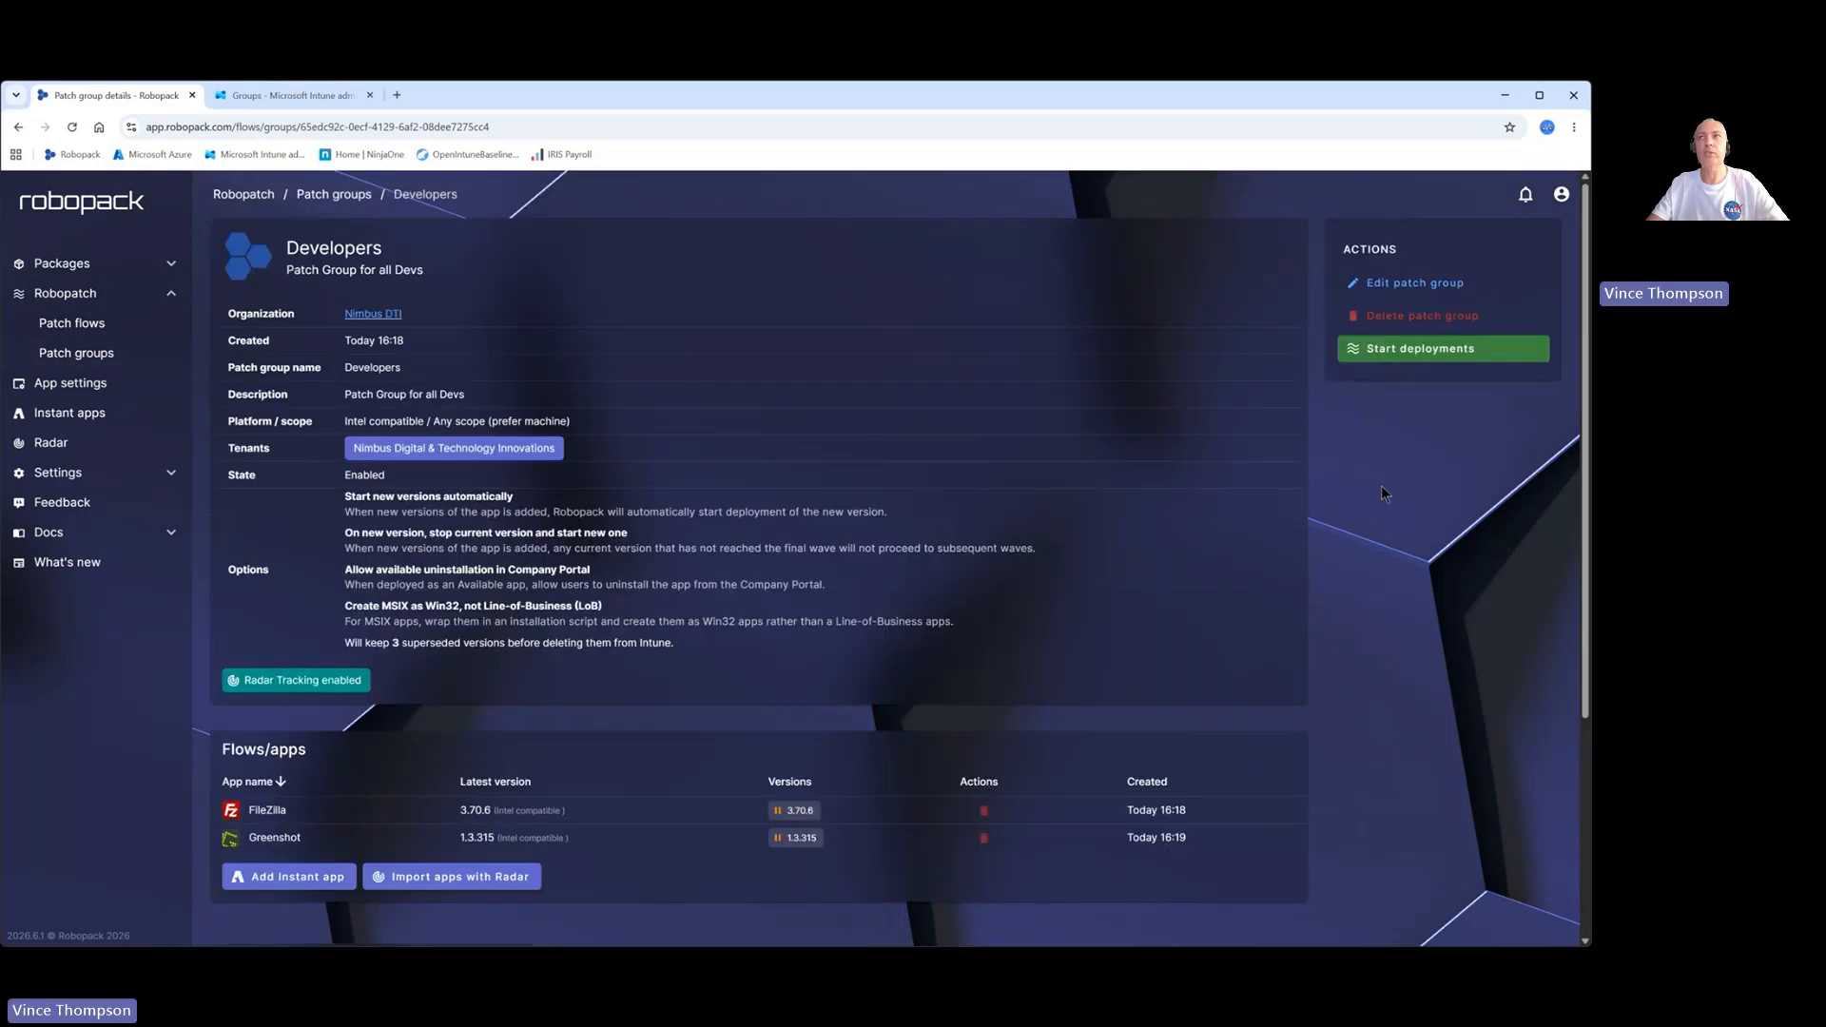
{"action": "left_click", "coordinate": [1437, 348]}
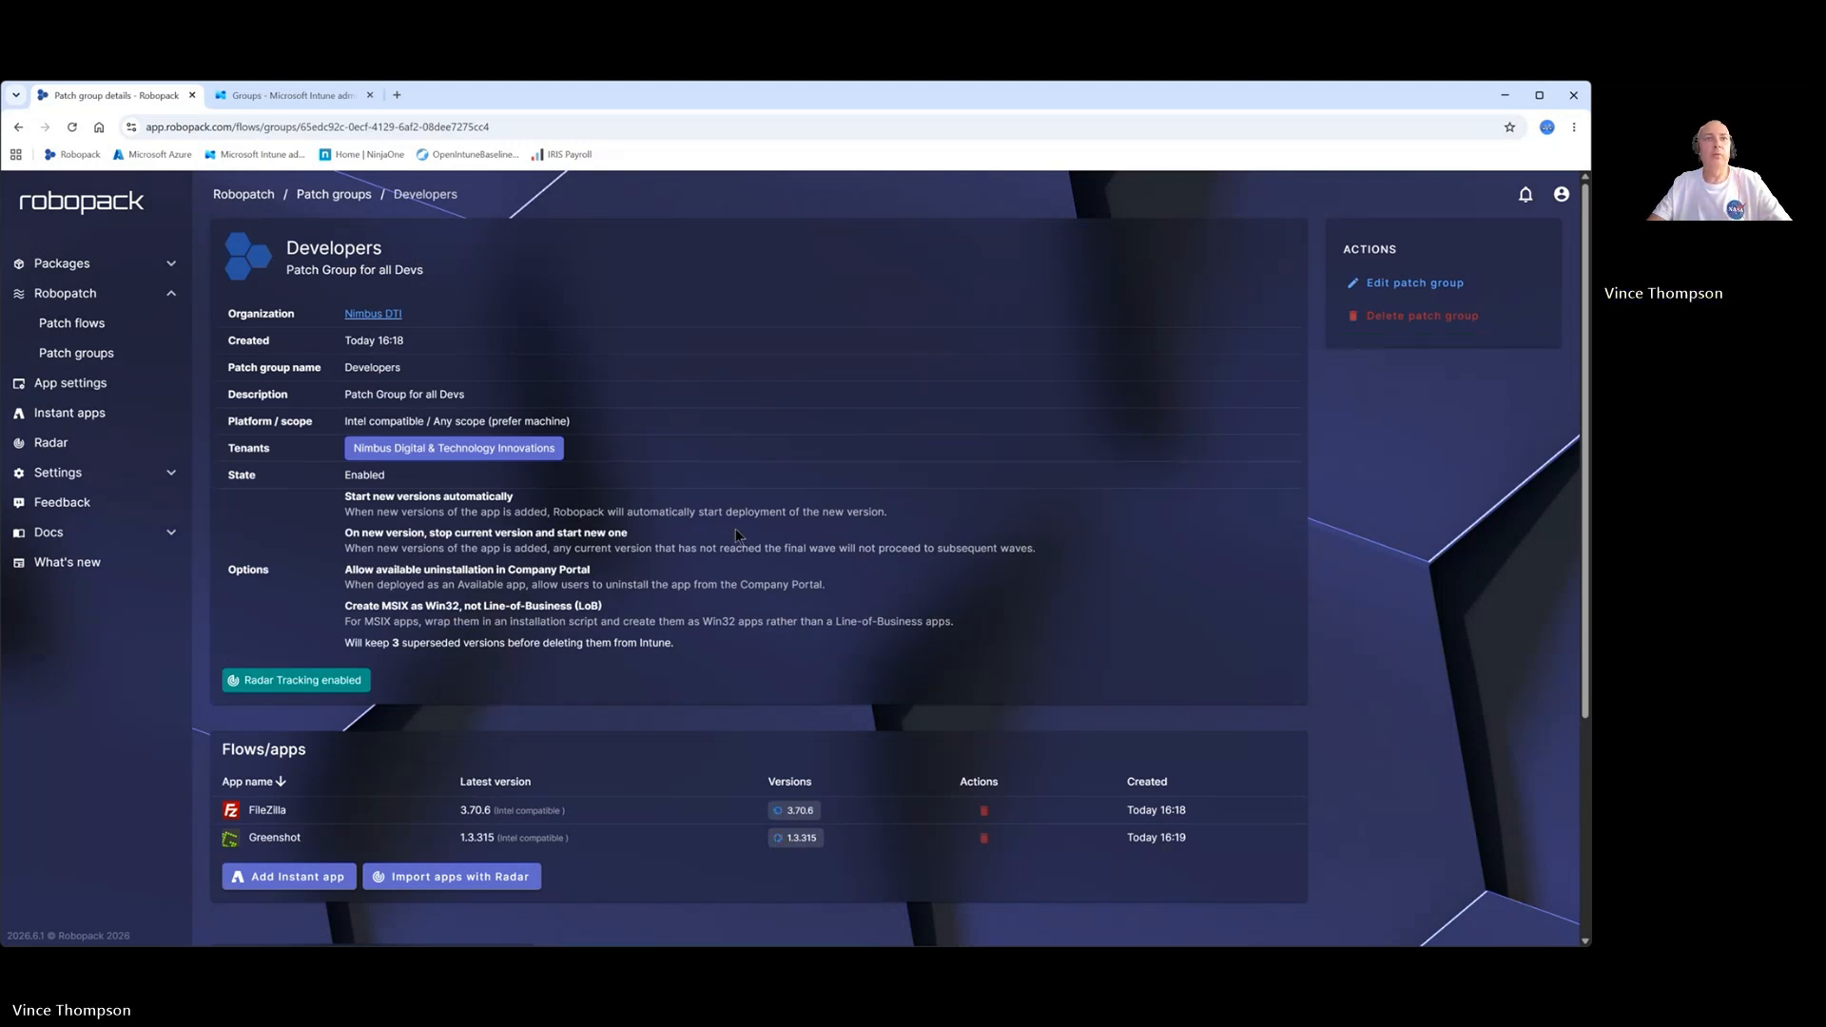
Check the deployment status of the FileZilla version in the patch group's list of flows and apps
{"action": "scroll", "coordinate": [734, 529], "scroll_direction": "down", "scroll_amount": 3}
{"action": "mouse_move", "coordinate": [788, 506]}
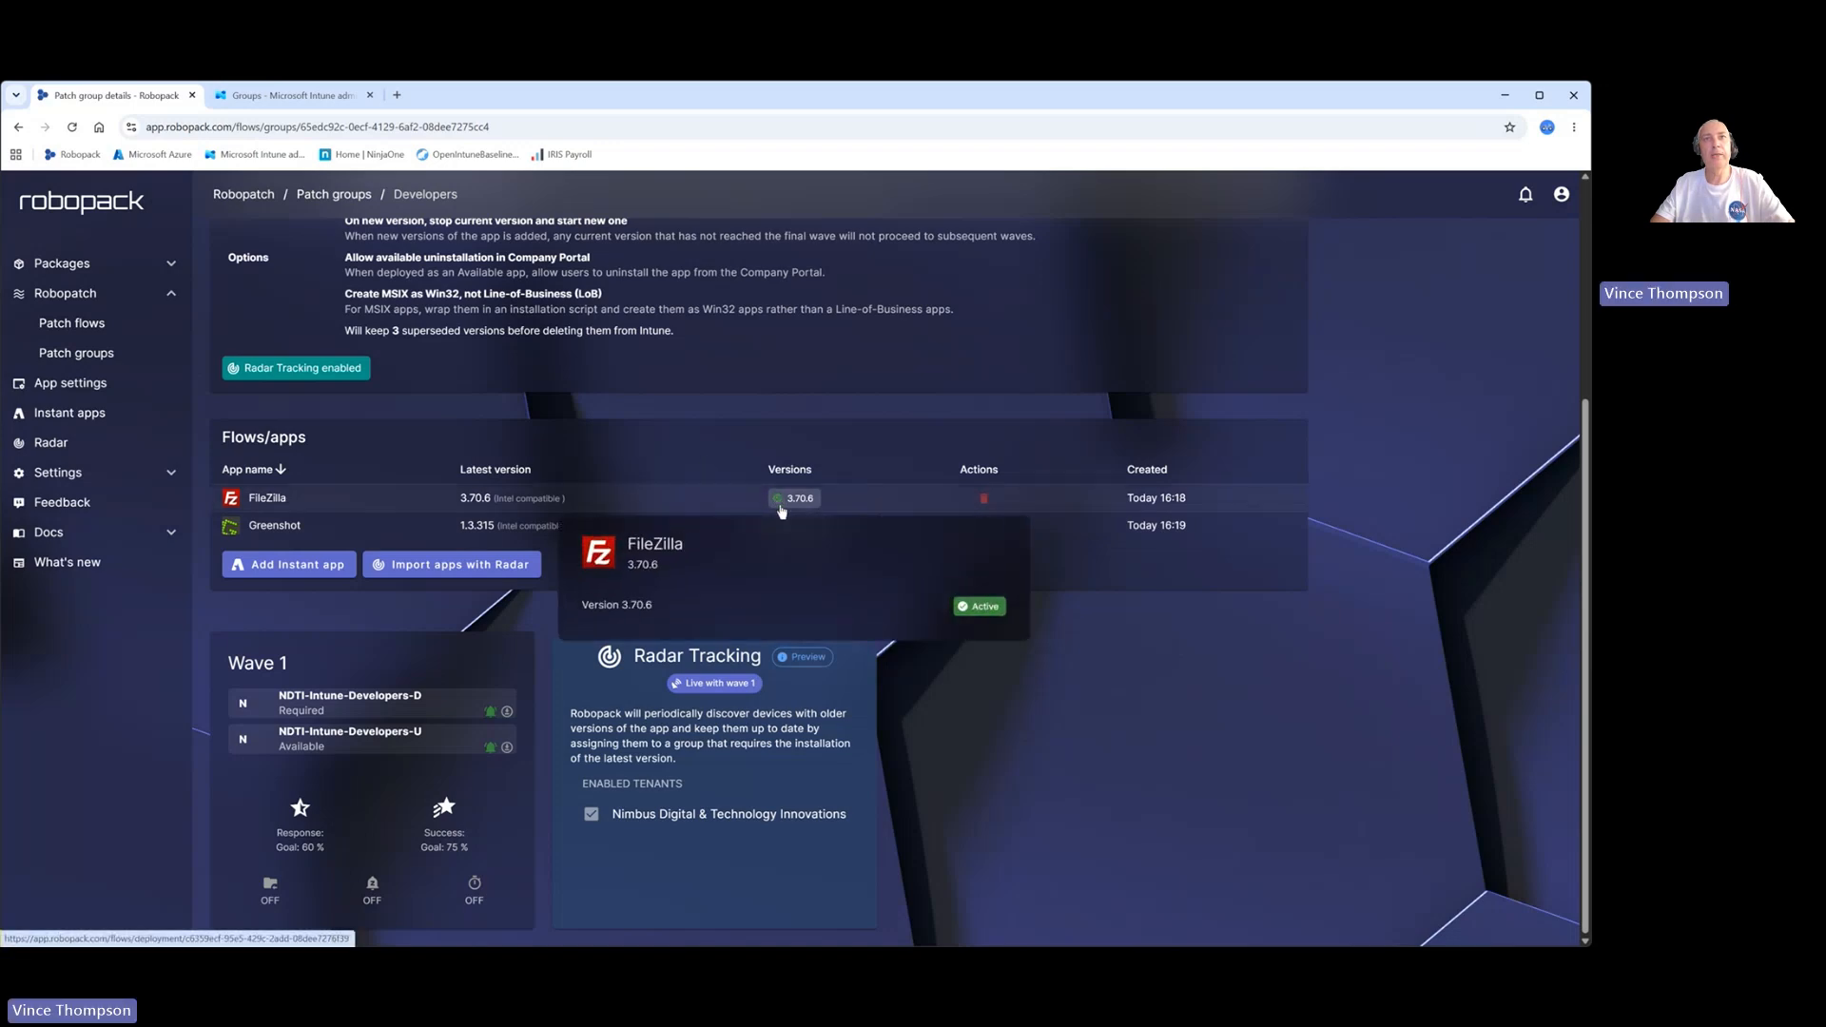
{"action": "scroll", "coordinate": [624, 424], "scroll_direction": "up", "scroll_amount": 3}
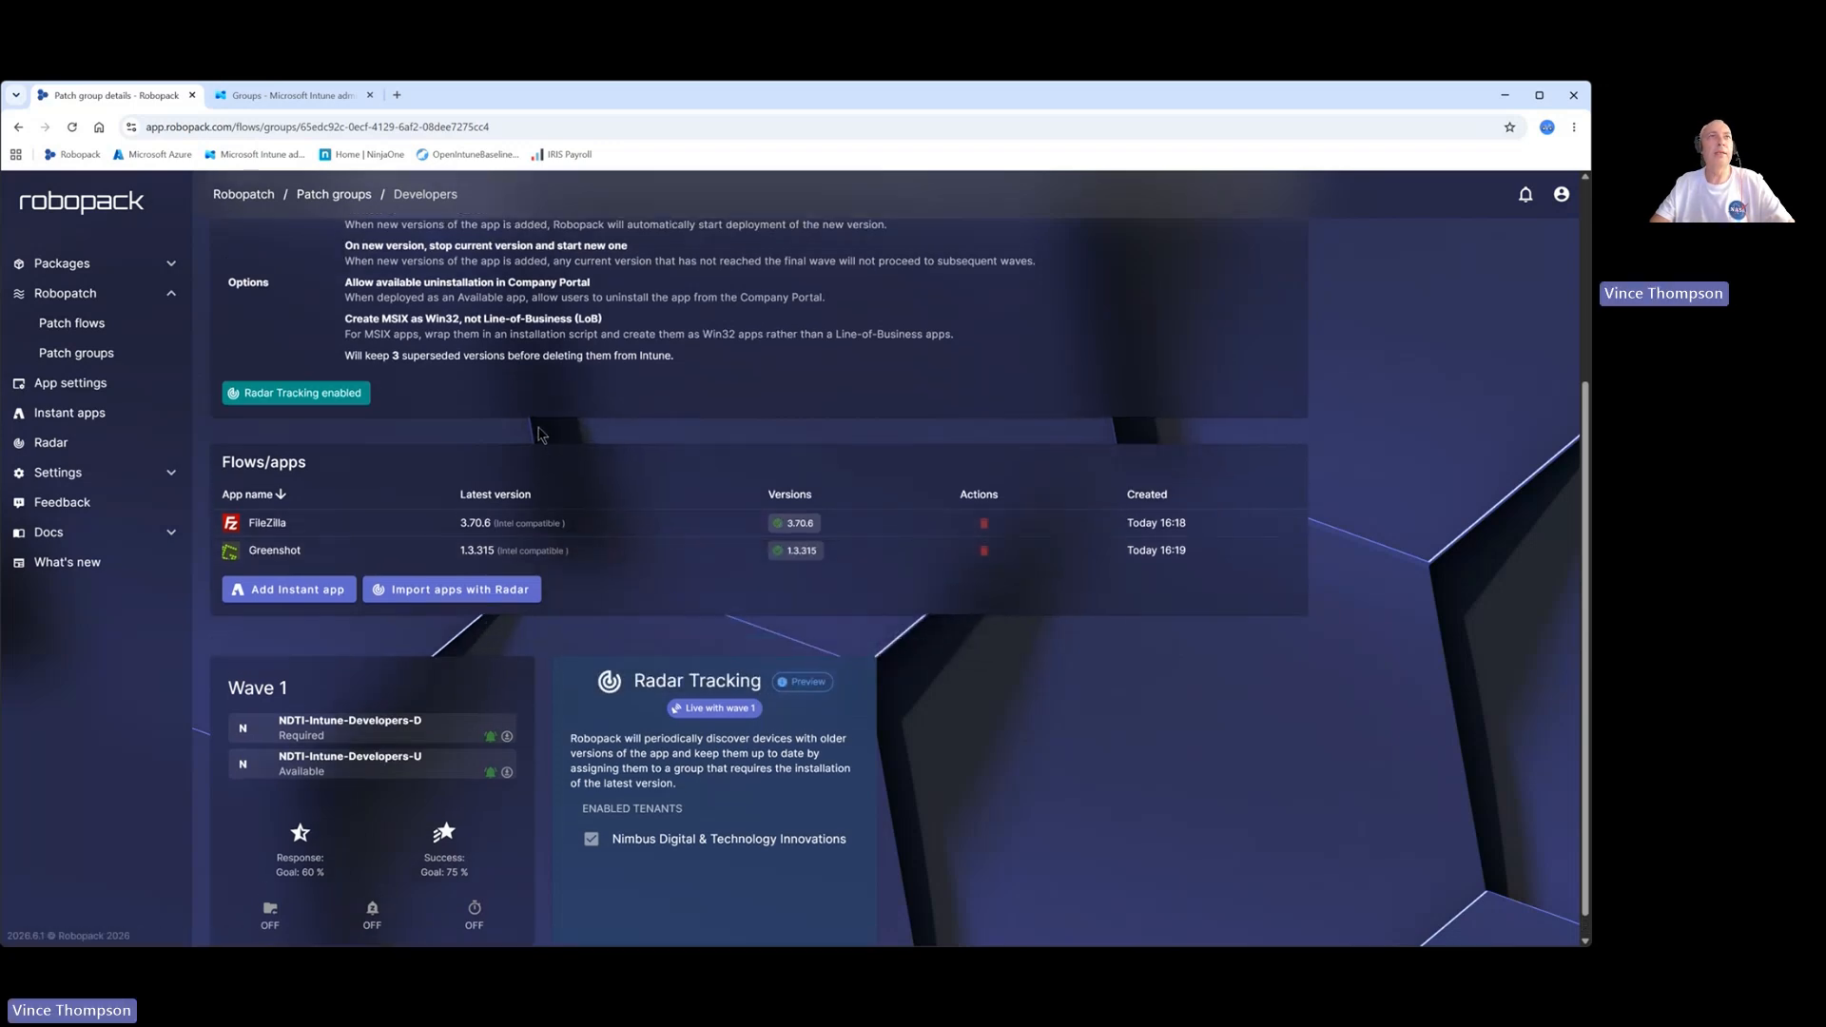
Switch to the Microsoft Intune admin center, search the Windows apps for "file" and refresh the list
{"action": "left_click", "coordinate": [279, 96]}
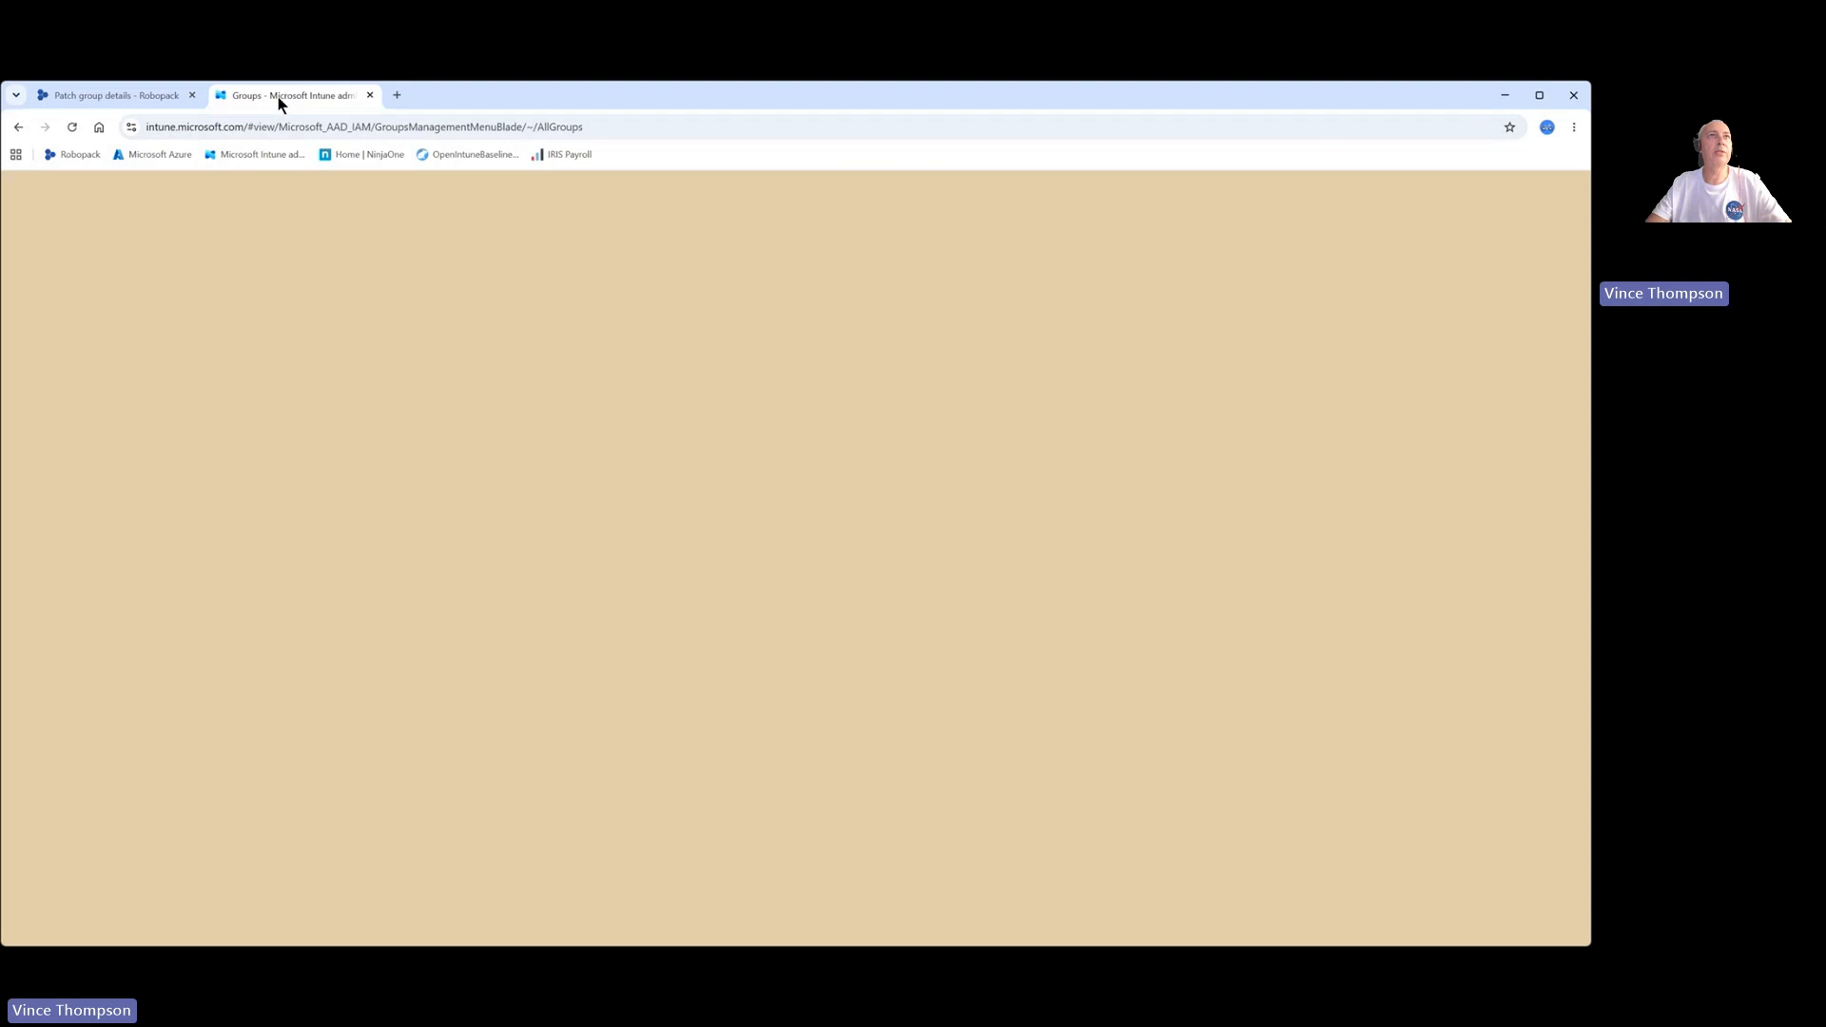
{"action": "left_click", "coordinate": [69, 360]}
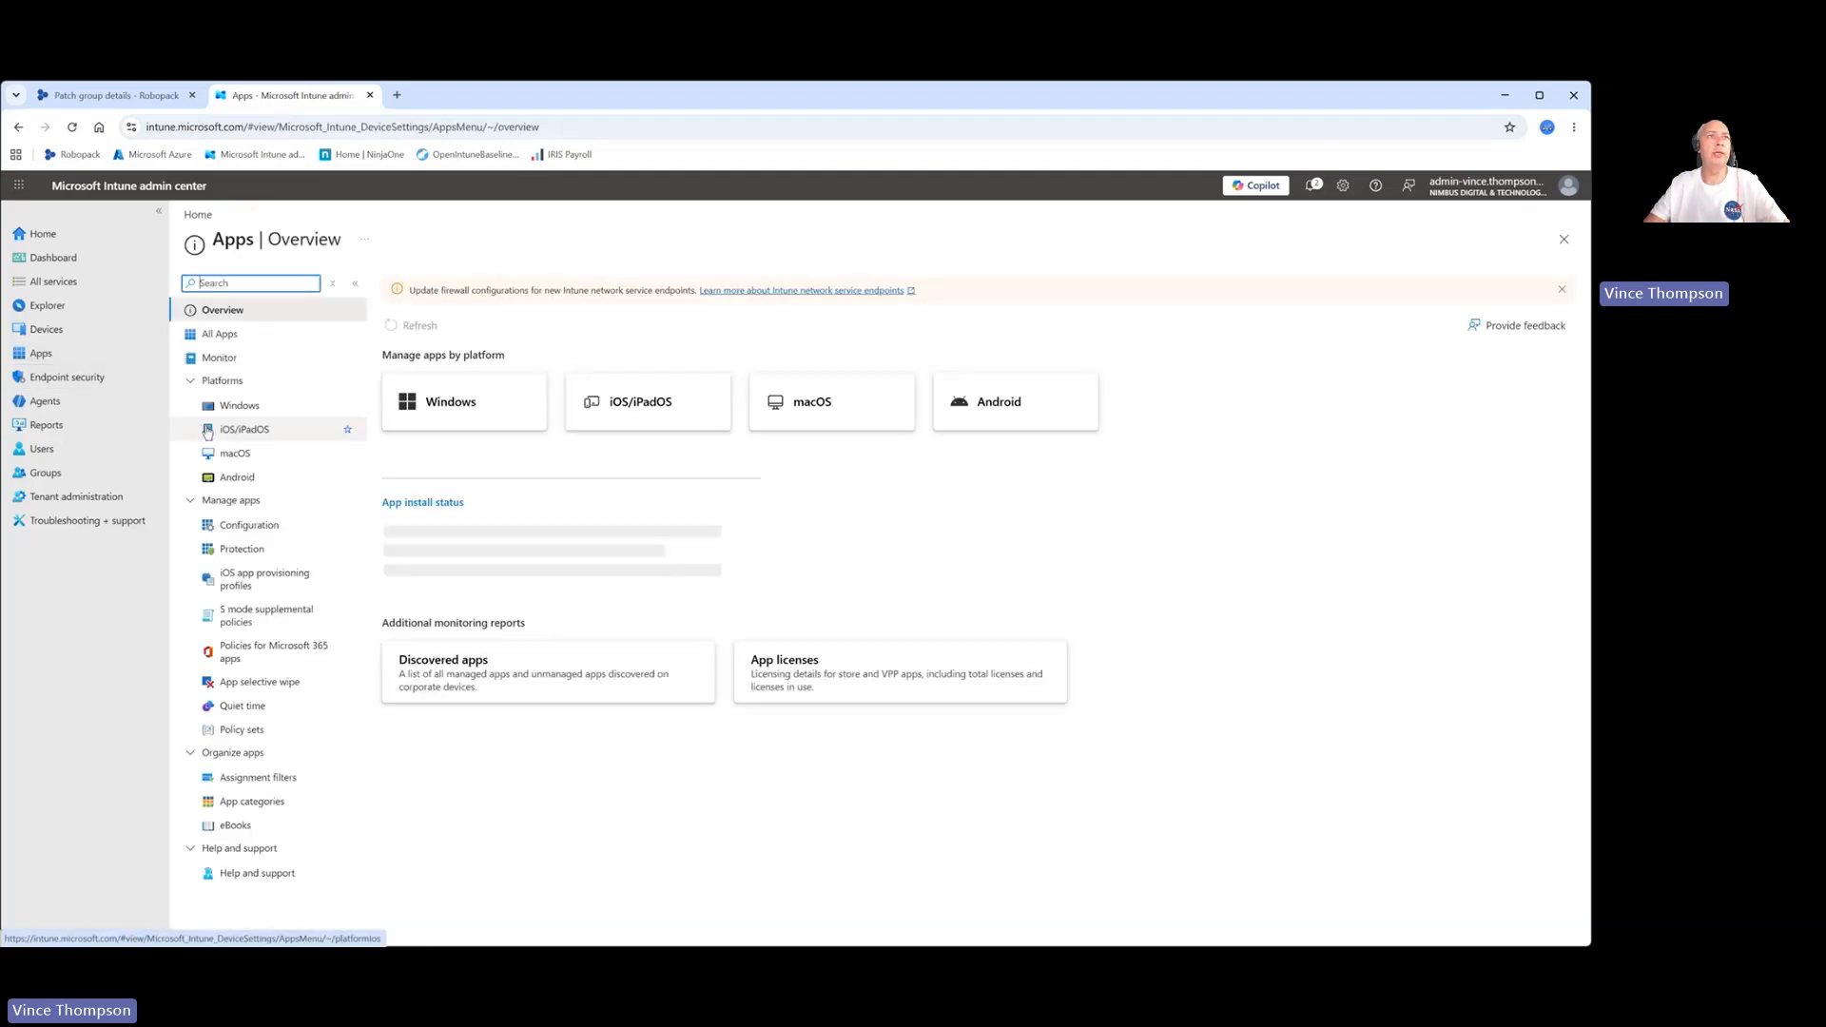
{"action": "left_click", "coordinate": [252, 405]}
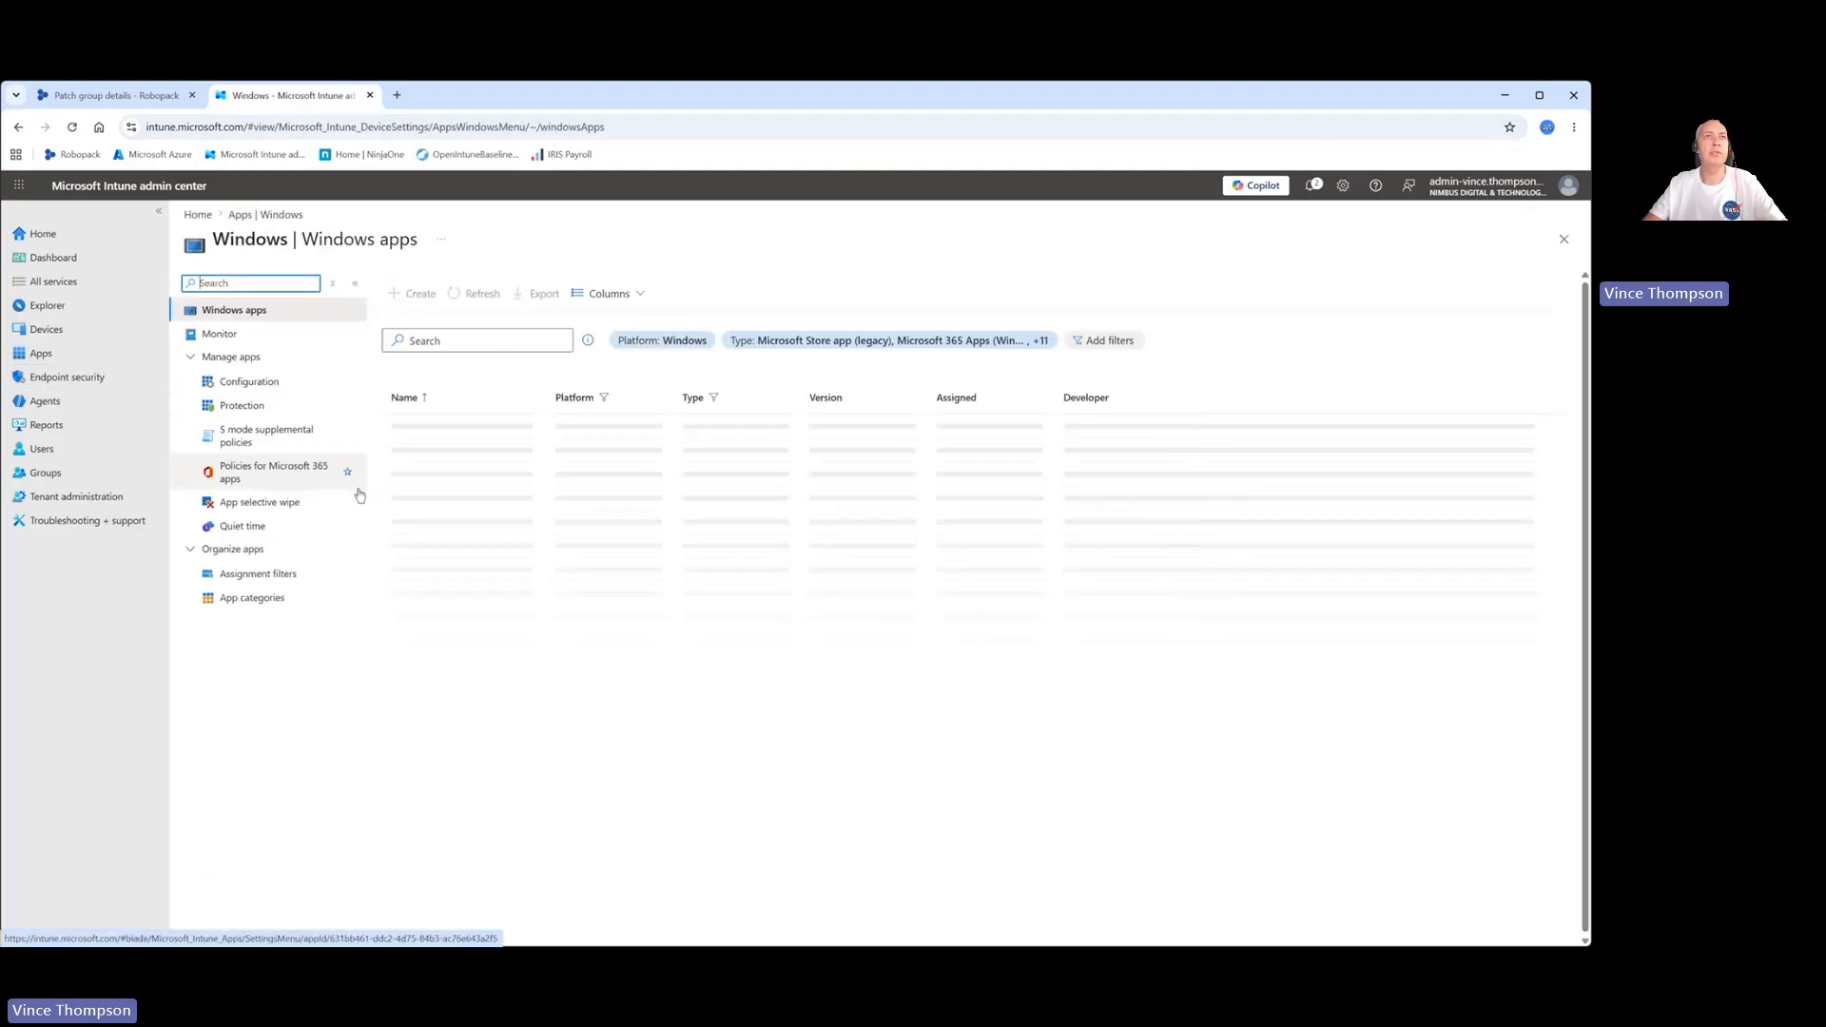
{"action": "left_click", "coordinate": [460, 345]}
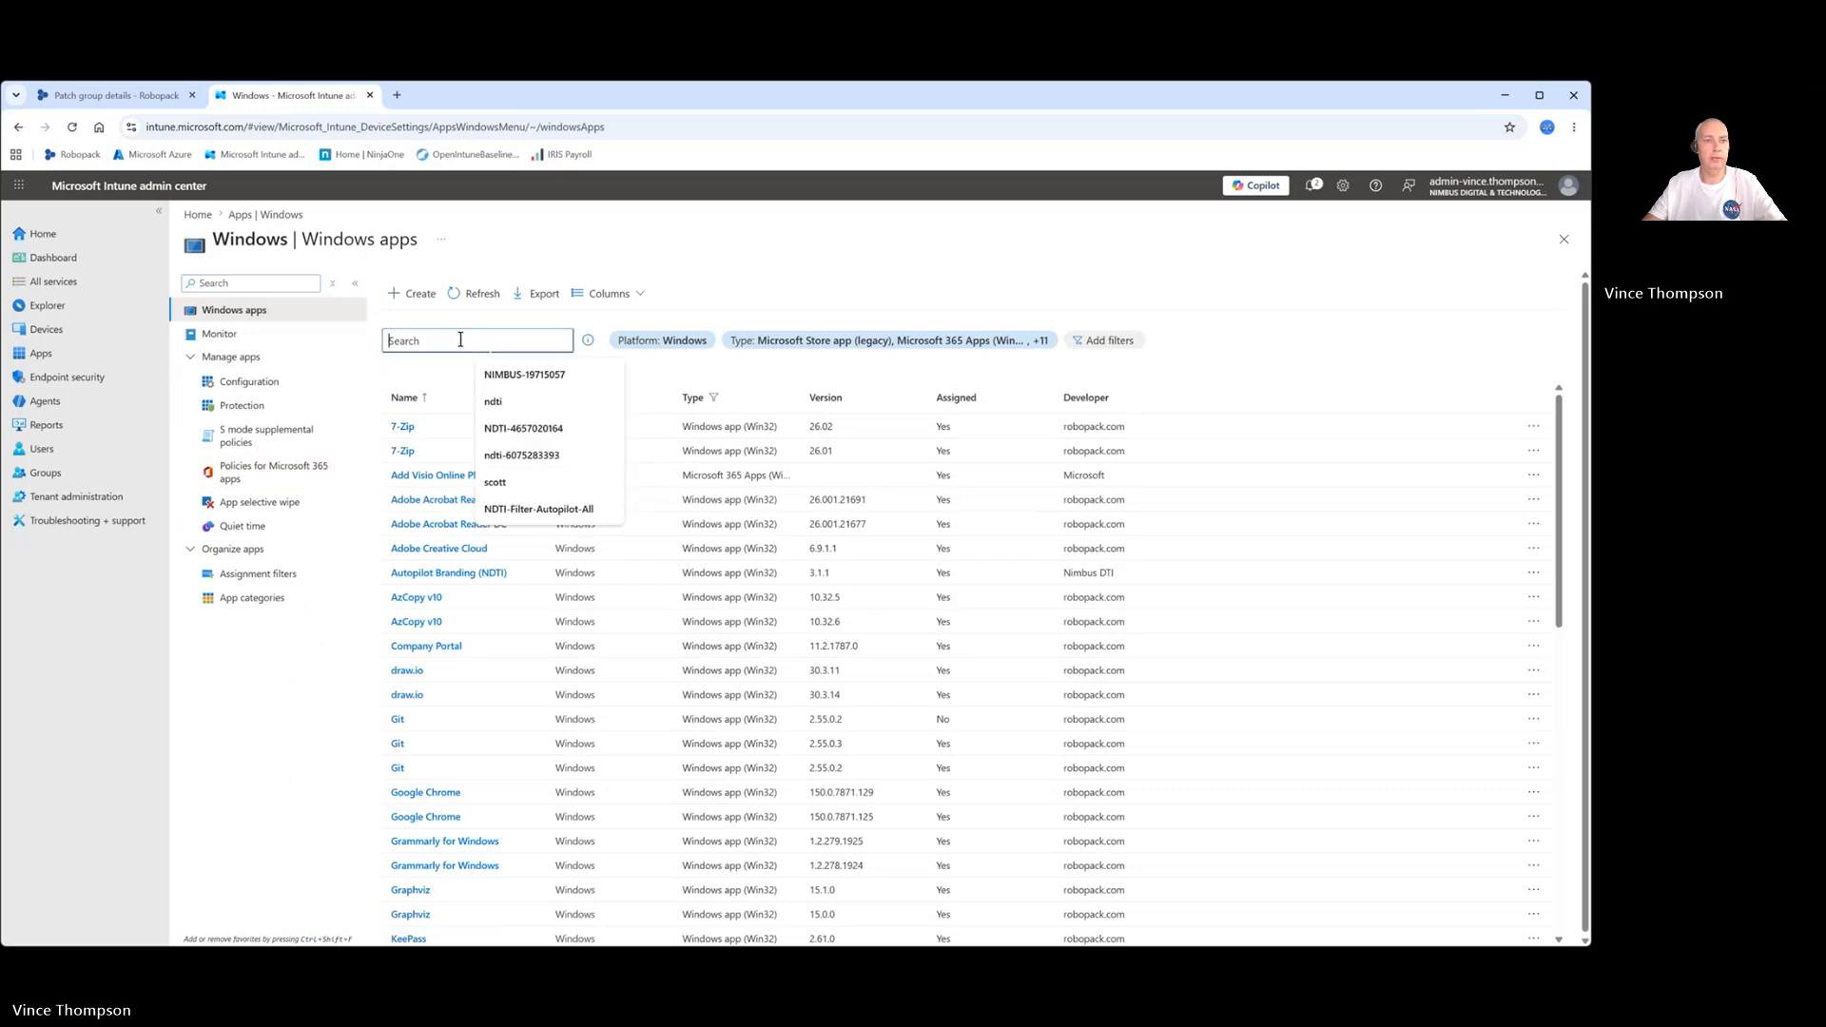
{"action": "type", "text": "file"}
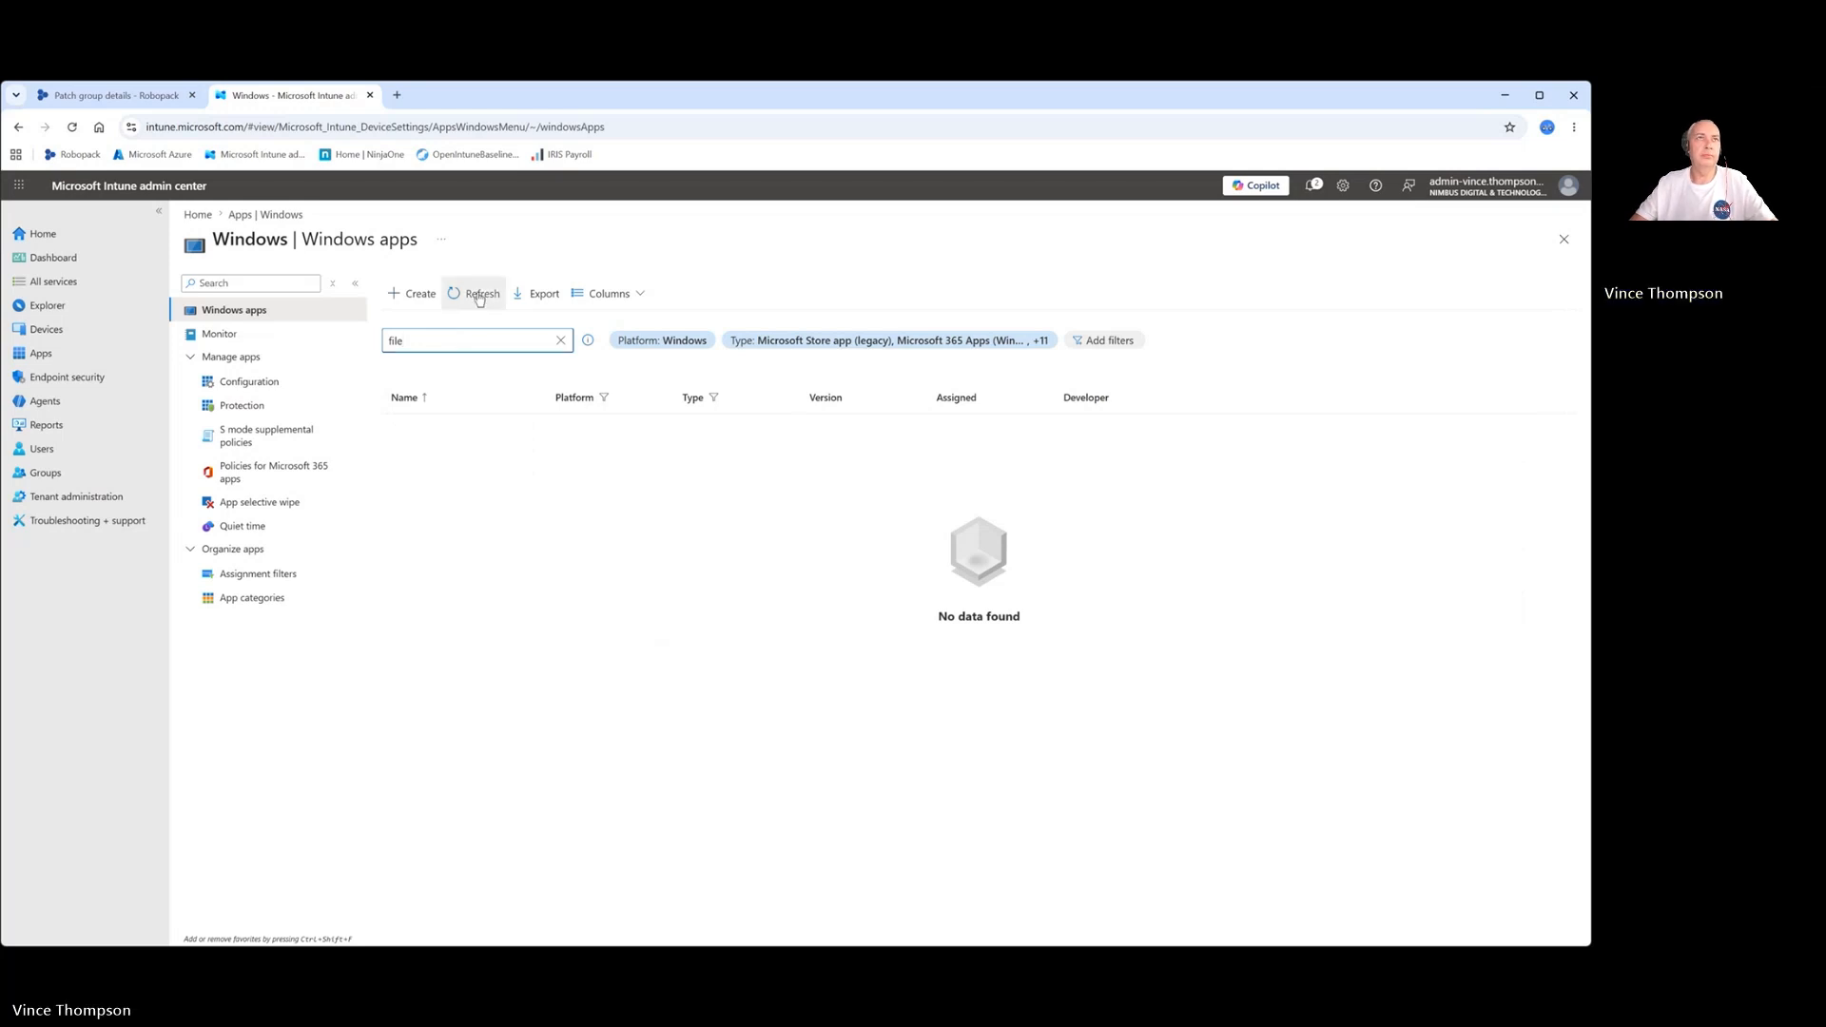
{"action": "left_click", "coordinate": [481, 296]}
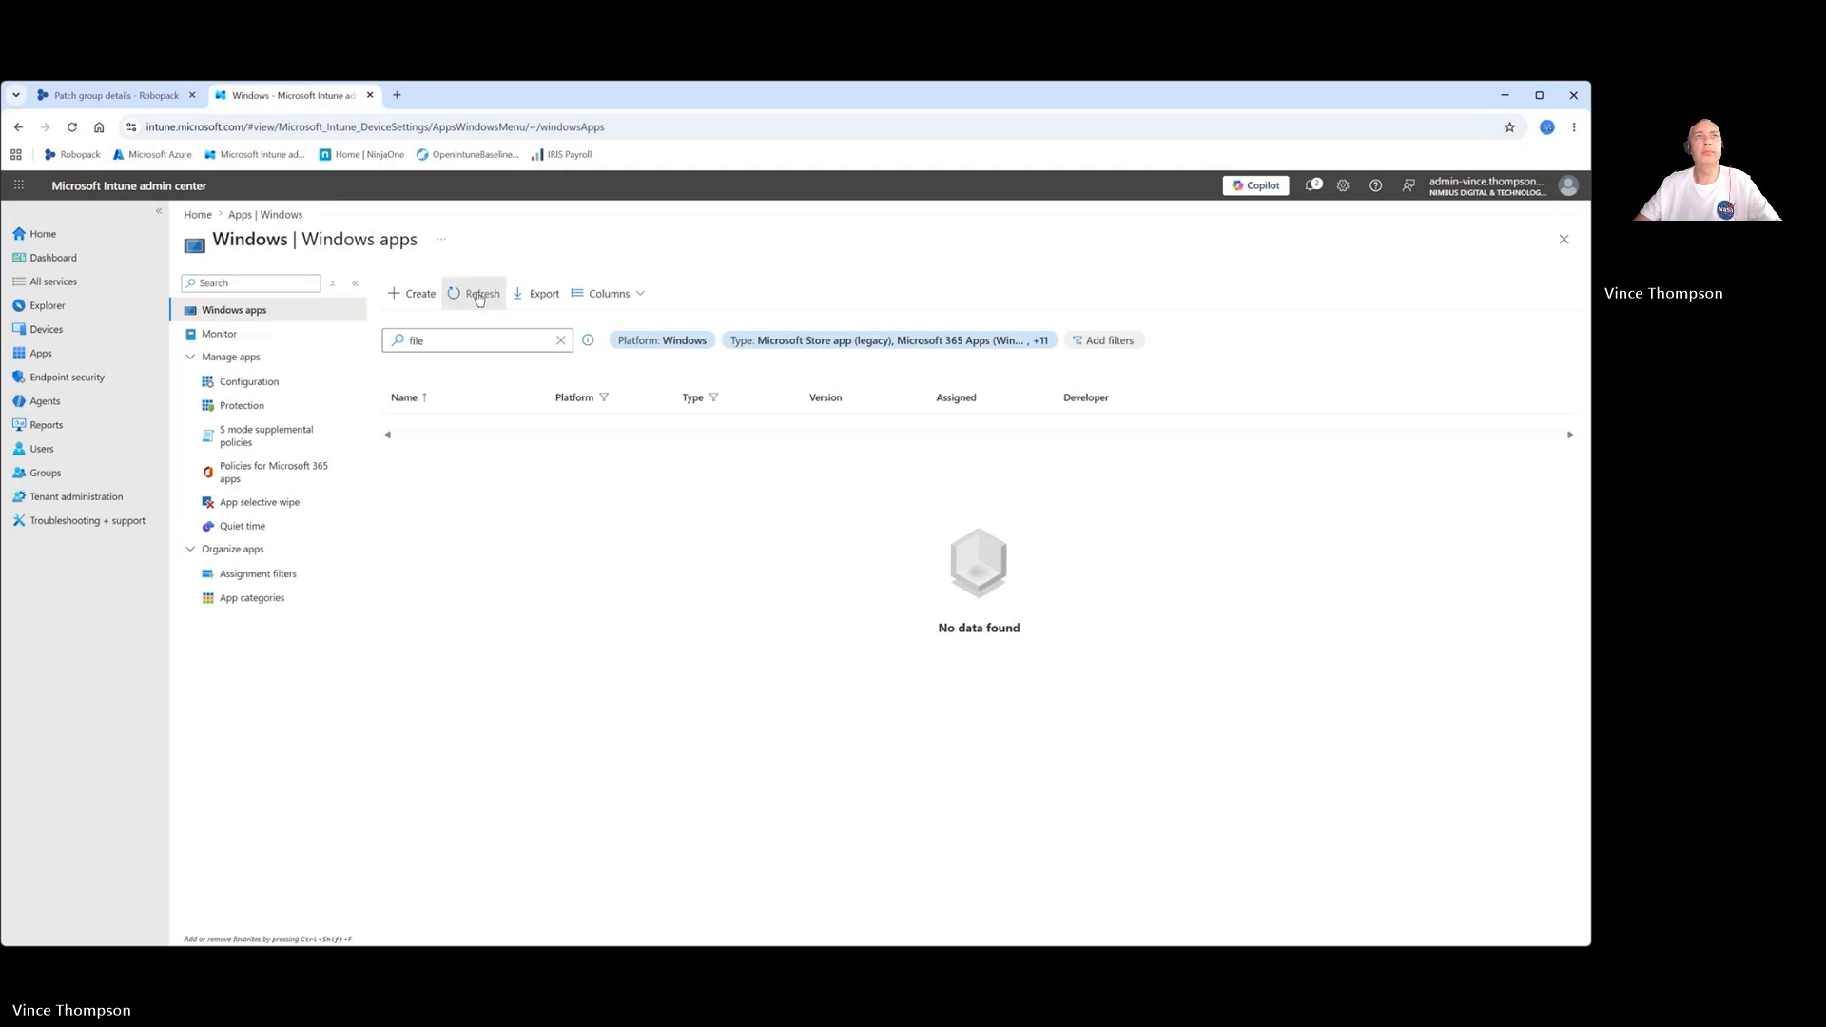
{"action": "left_click", "coordinate": [480, 296]}
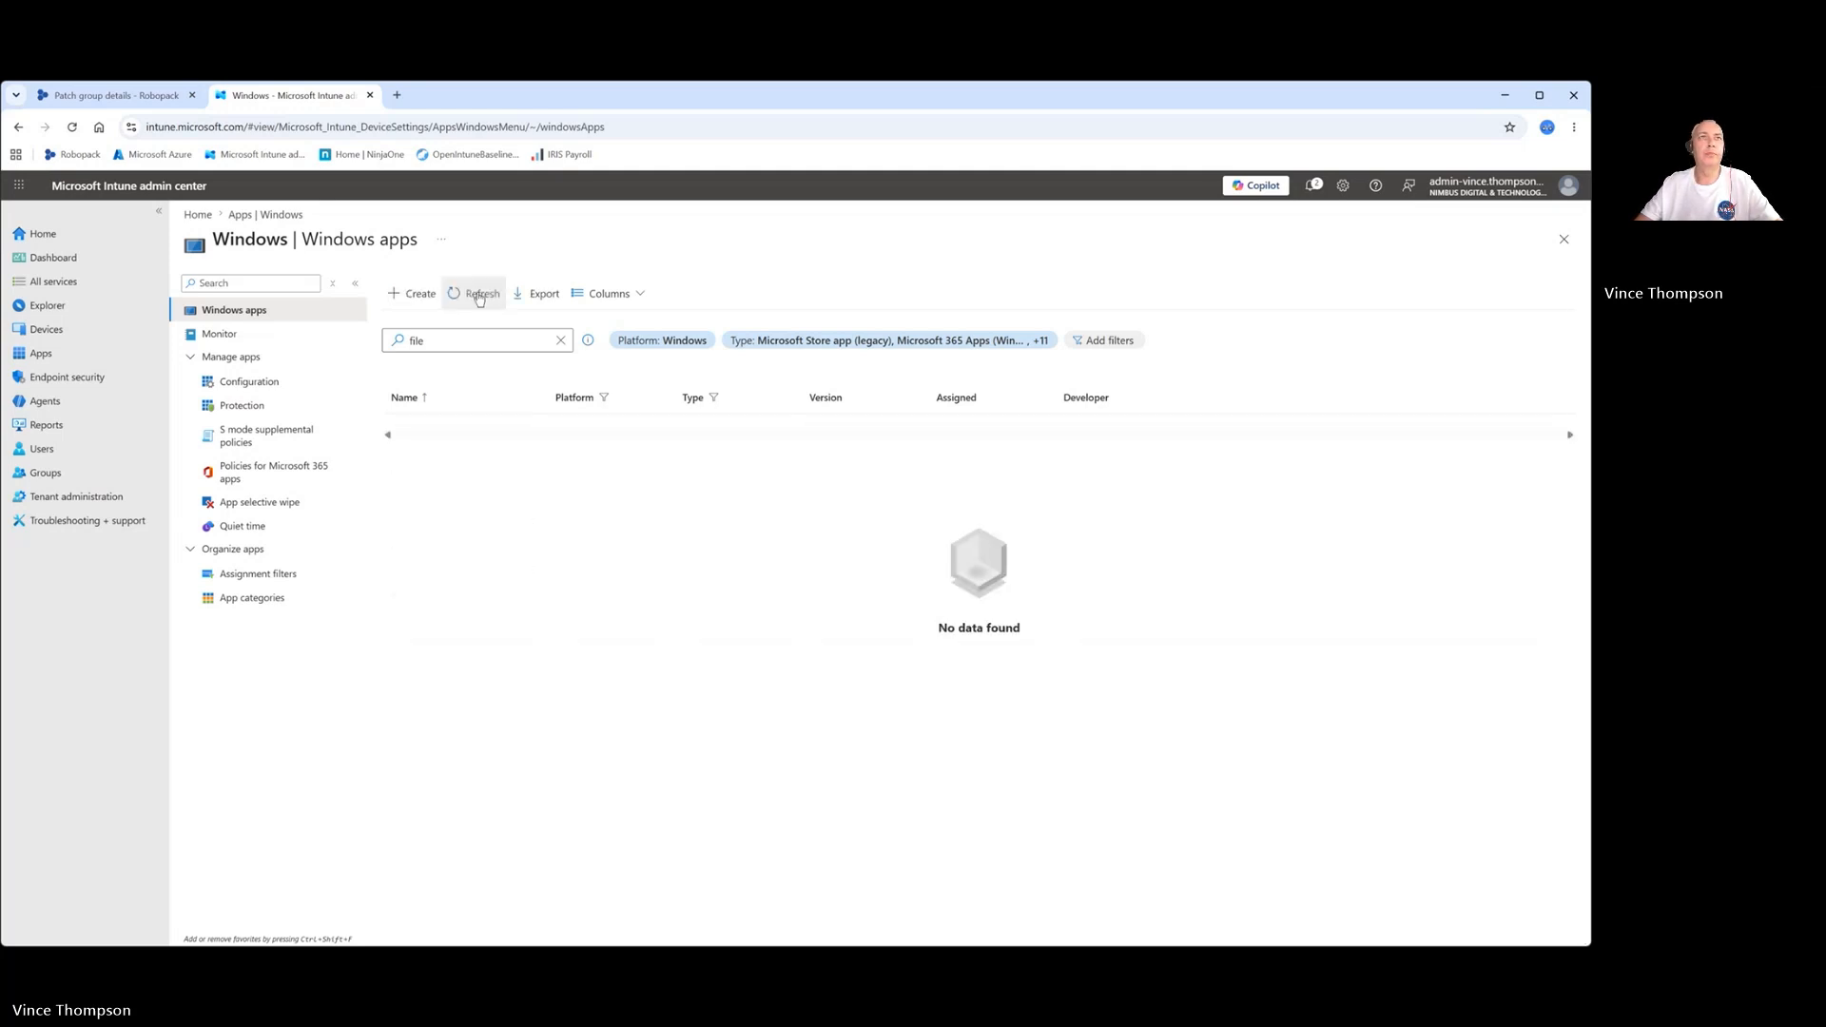
{"action": "left_click", "coordinate": [480, 298]}
Search the Windows apps for "green" and for "file" to look up the deployed Greenshot and FileZilla apps
{"action": "left_click_drag", "start_coordinate": [440, 342], "coordinate": [351, 355]}
{"action": "type", "text": "een"}
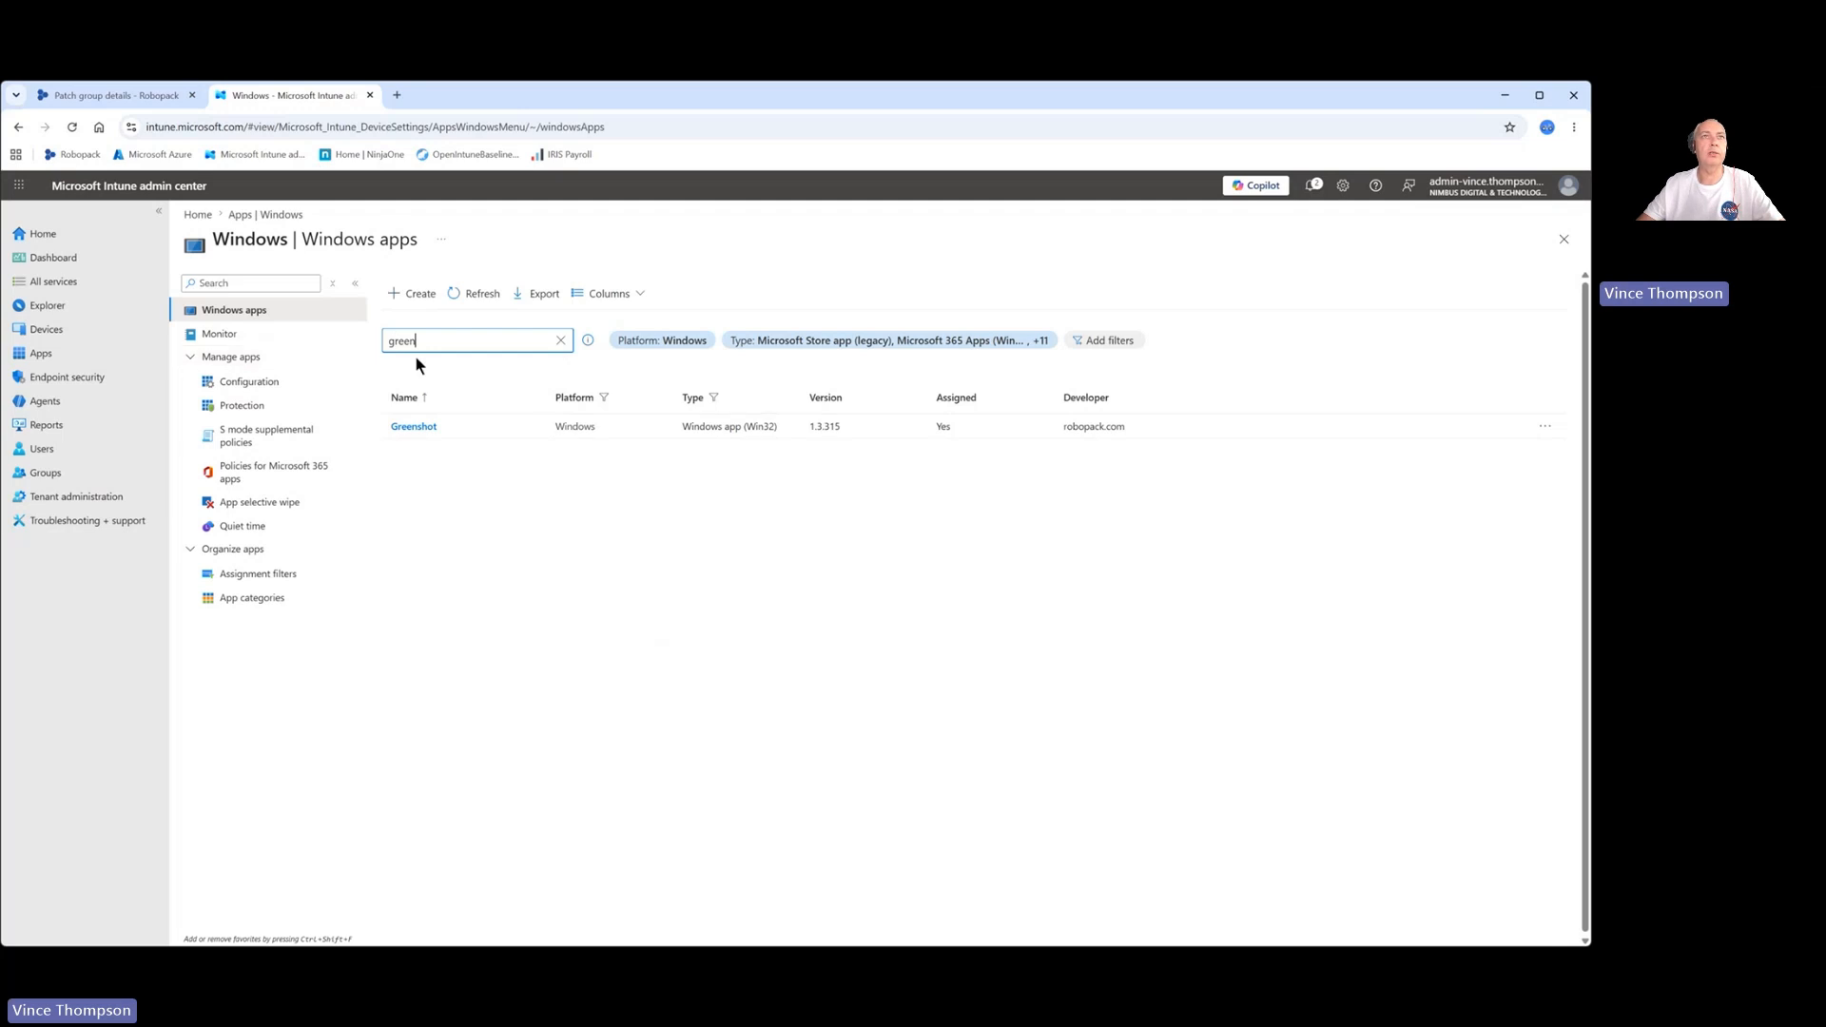
{"action": "key", "text": "BackSpace"}
{"action": "key", "text": "BackSpace"}
{"action": "key", "text": "BackSpace"}
{"action": "key", "text": "BackSpace"}
{"action": "key", "text": "BackSpace"}
{"action": "type", "text": "file"}
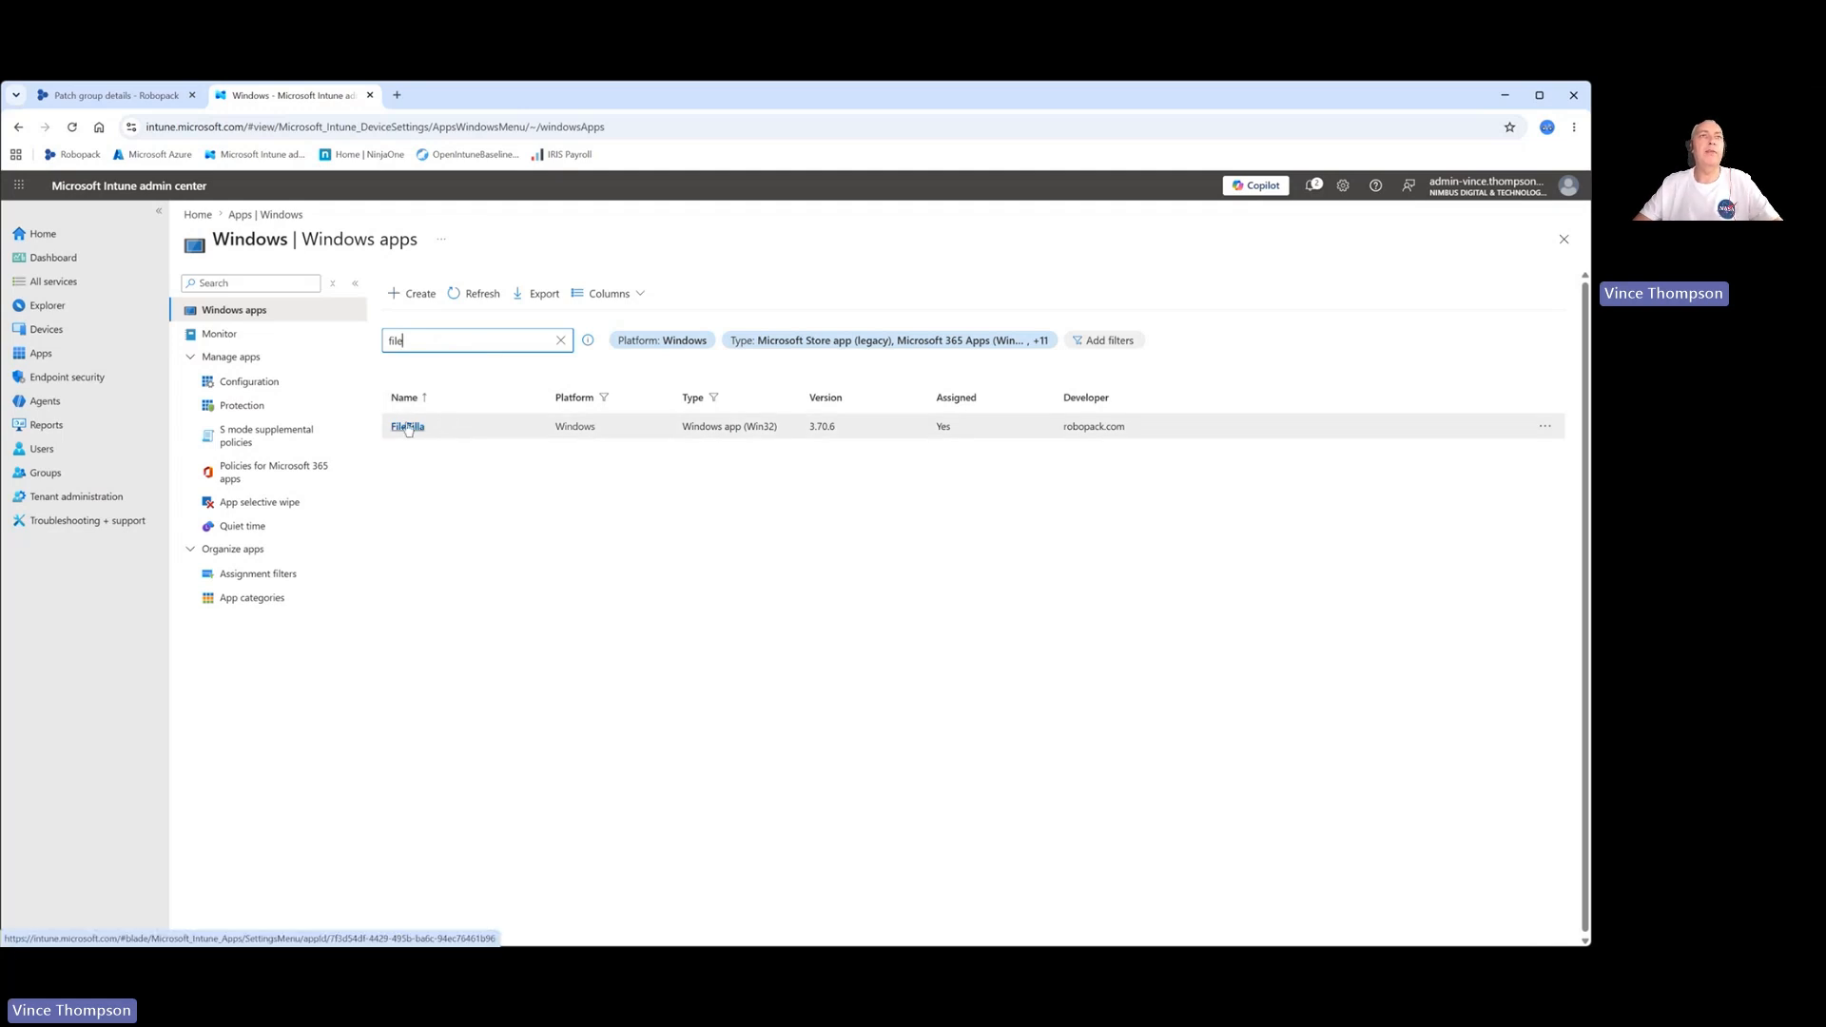
Open the FileZilla app's properties and examine its group assignments
{"action": "left_click", "coordinate": [415, 427]}
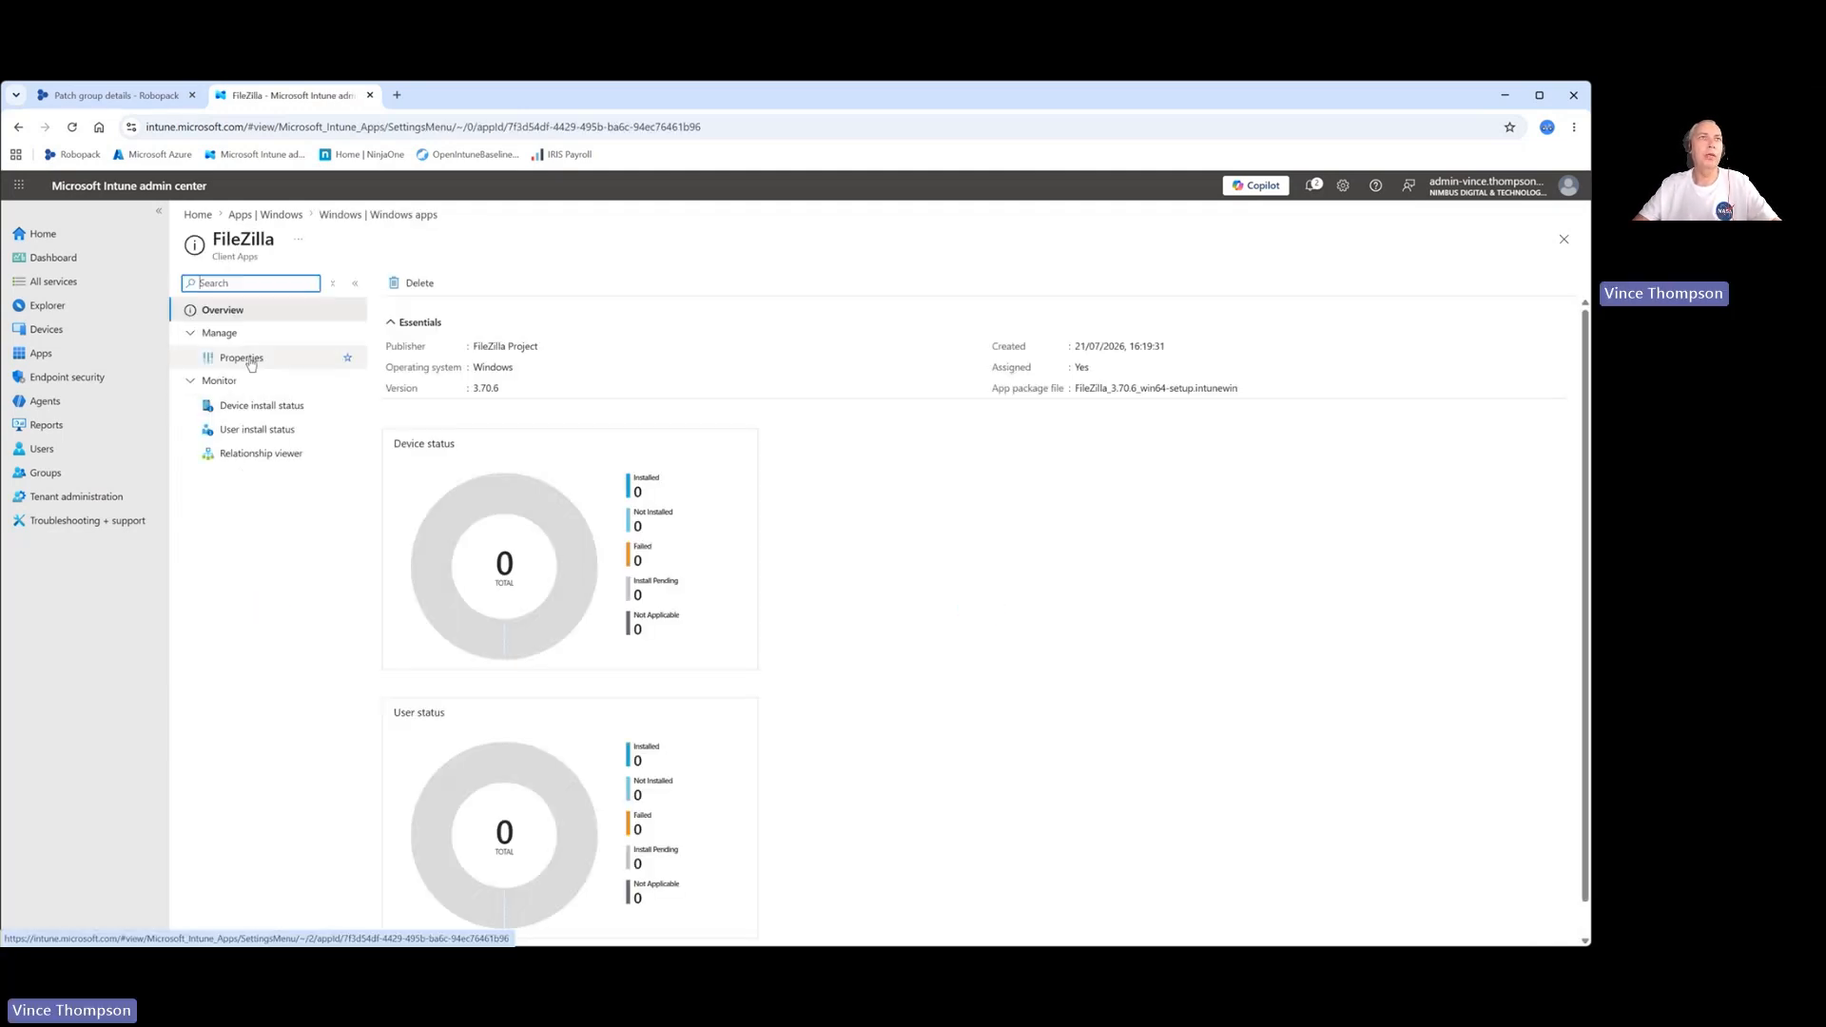
{"action": "left_click", "coordinate": [250, 358]}
{"action": "scroll", "coordinate": [565, 538], "scroll_direction": "down", "scroll_amount": 10}
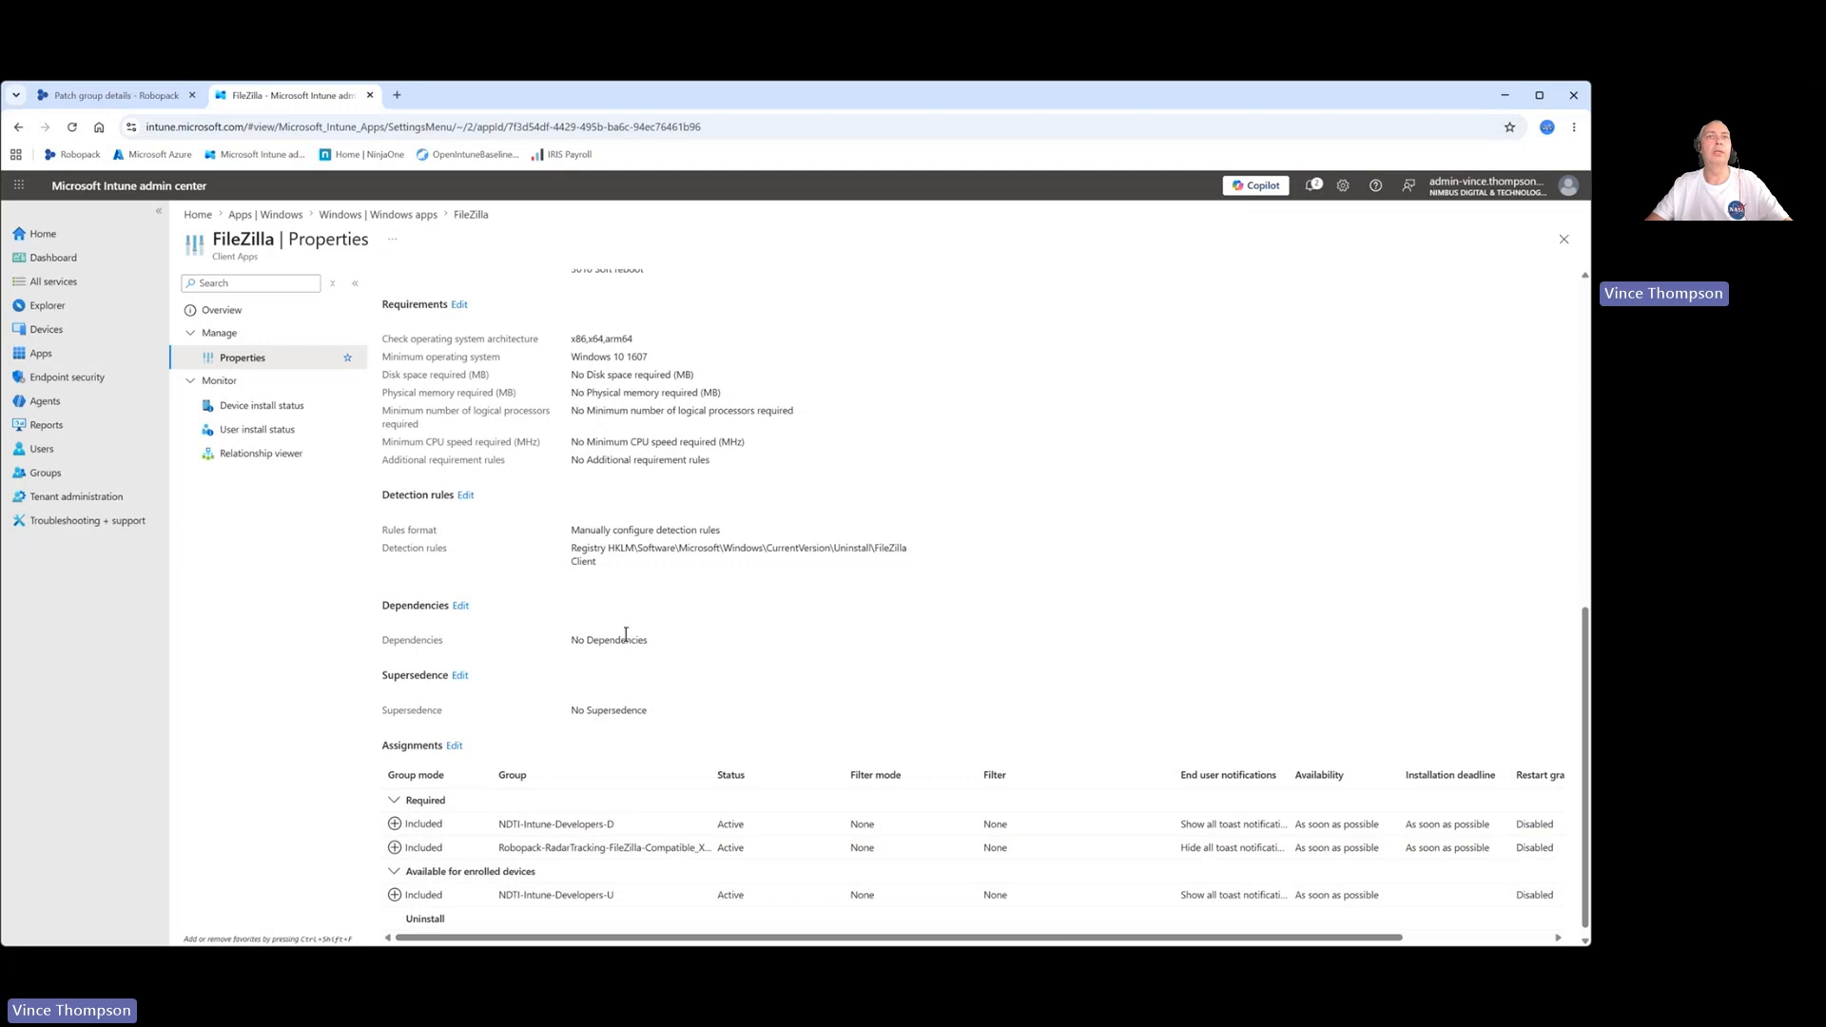
Return to the Windows apps list, search for "greenshot" and examine the group assignments in the Greenshot app's properties
{"action": "scroll", "coordinate": [619, 647], "scroll_direction": "up", "scroll_amount": 15}
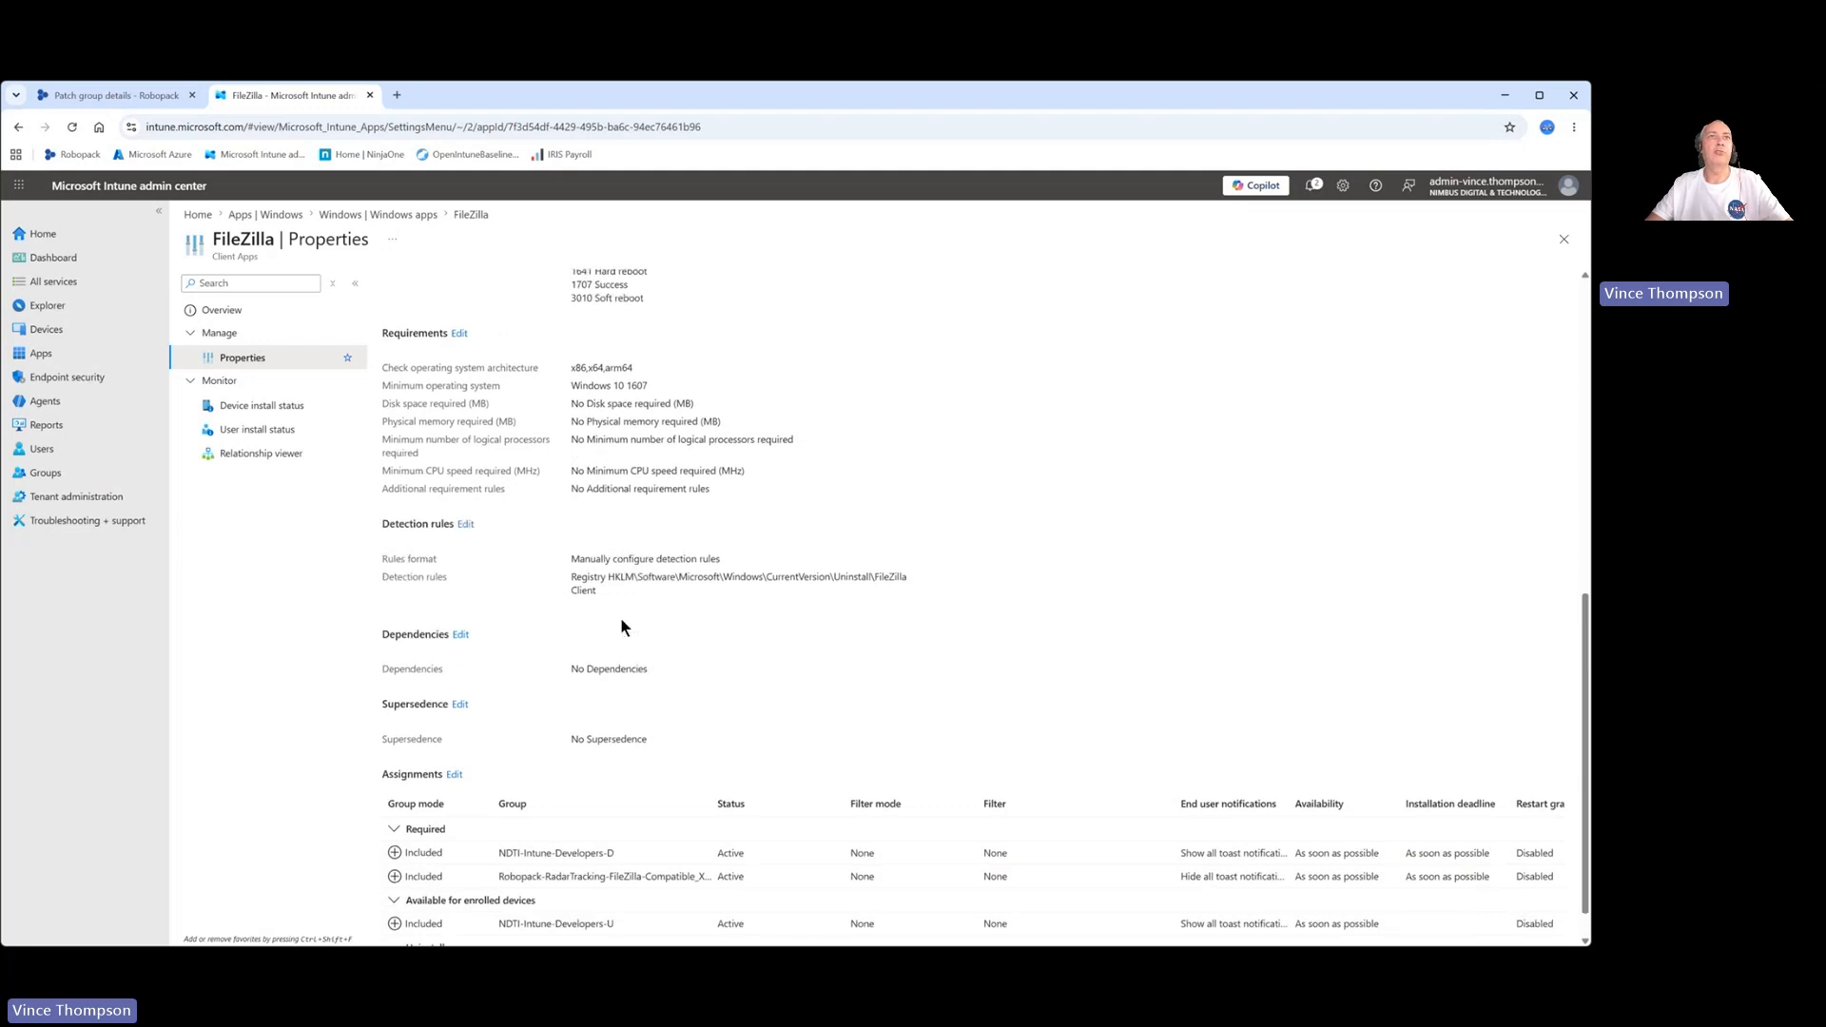
{"action": "left_click", "coordinate": [350, 217]}
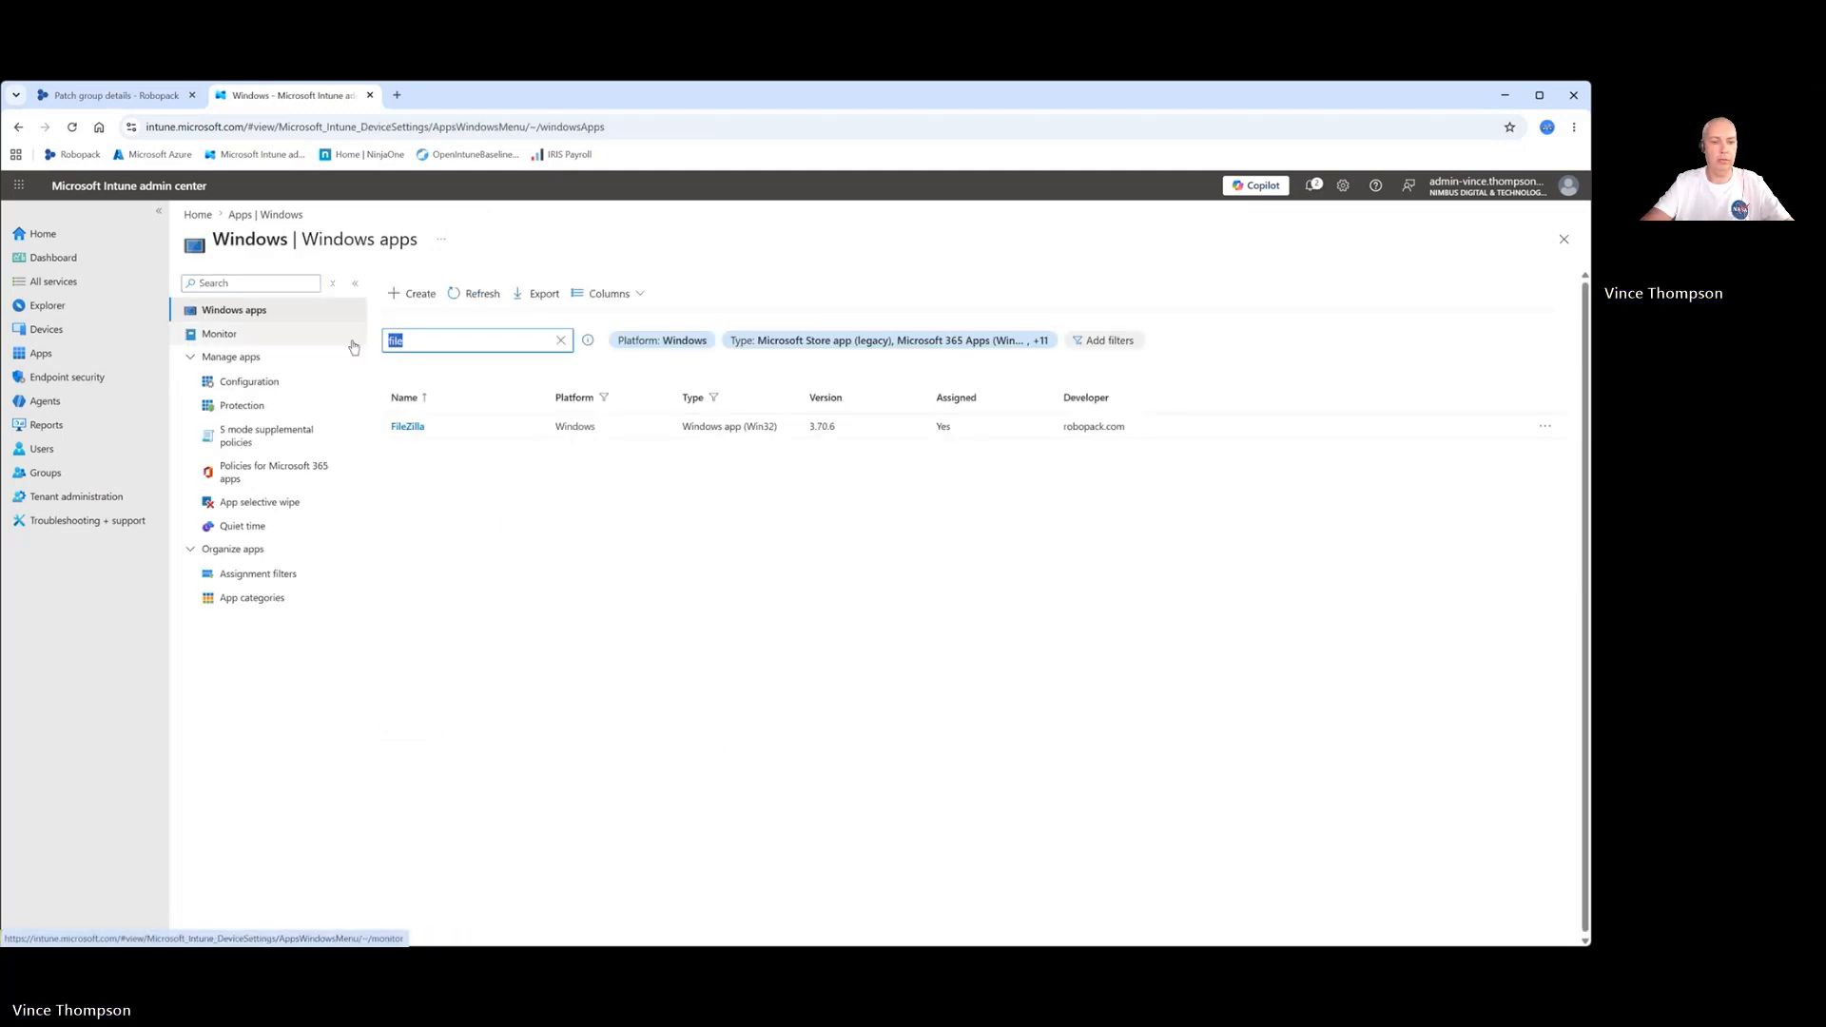
{"action": "type", "text": "greenshot"}
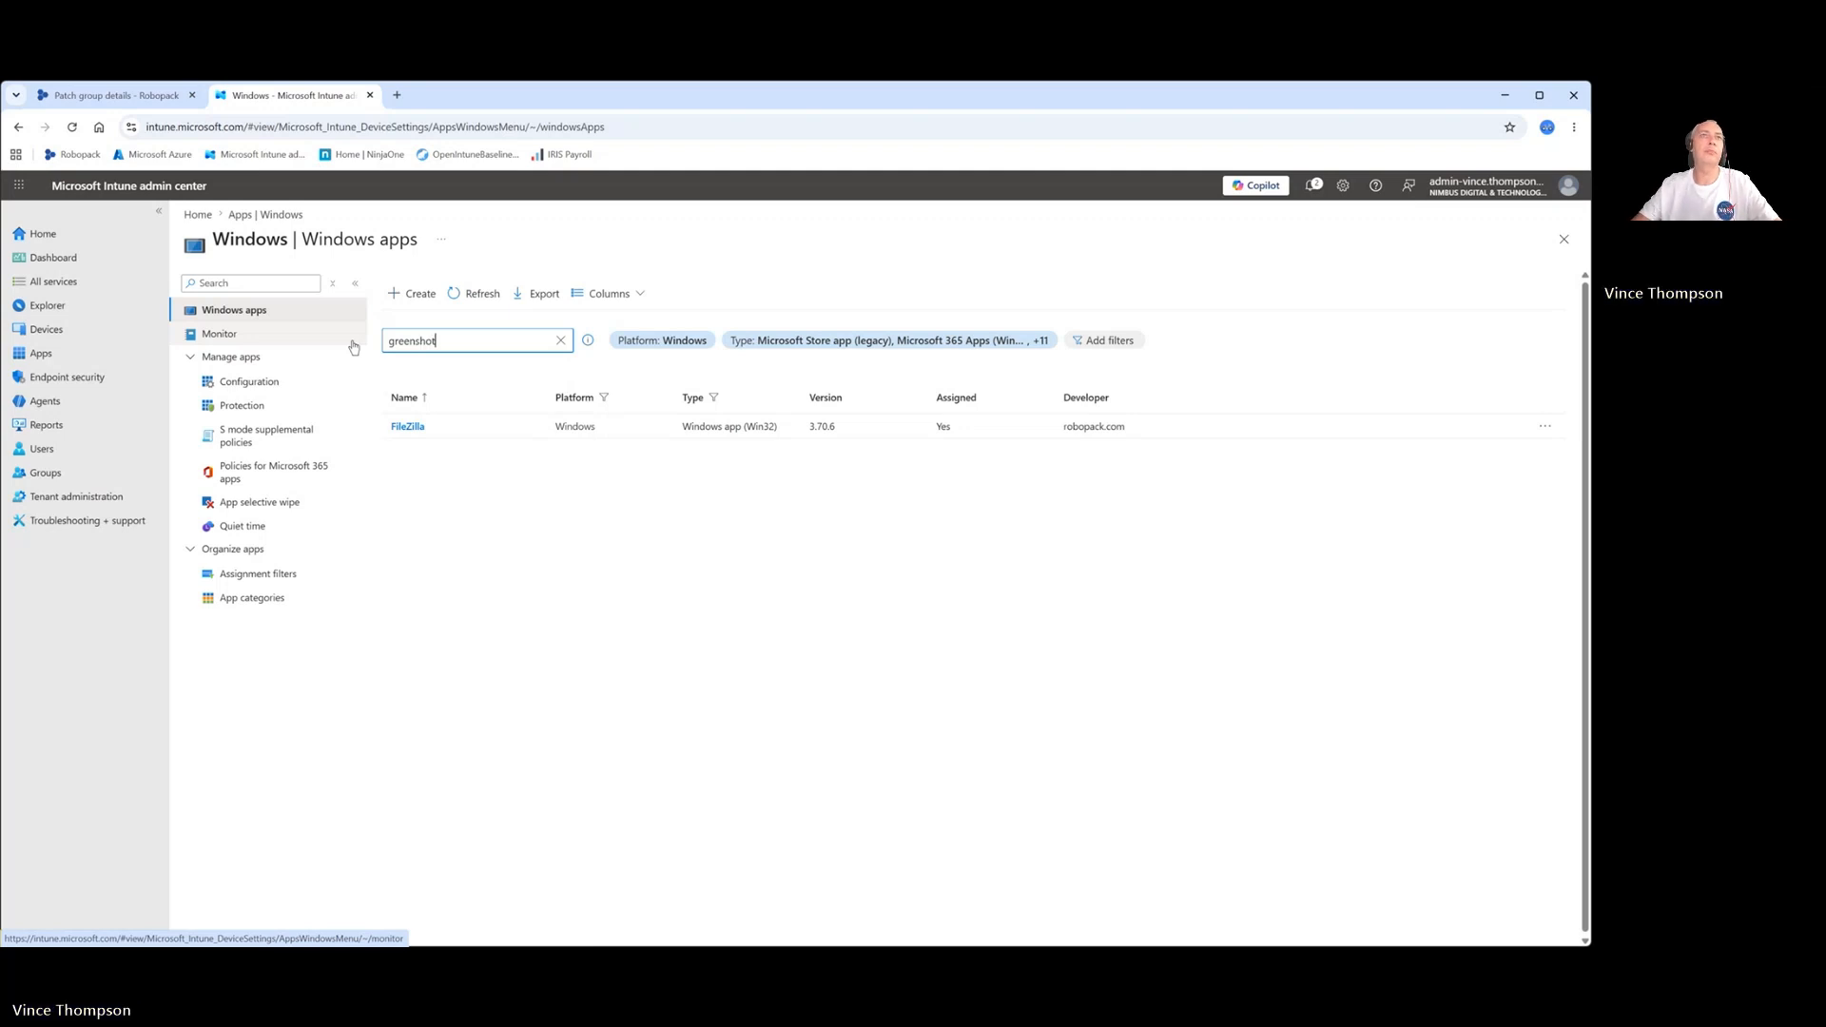
{"action": "left_click", "coordinate": [414, 425]}
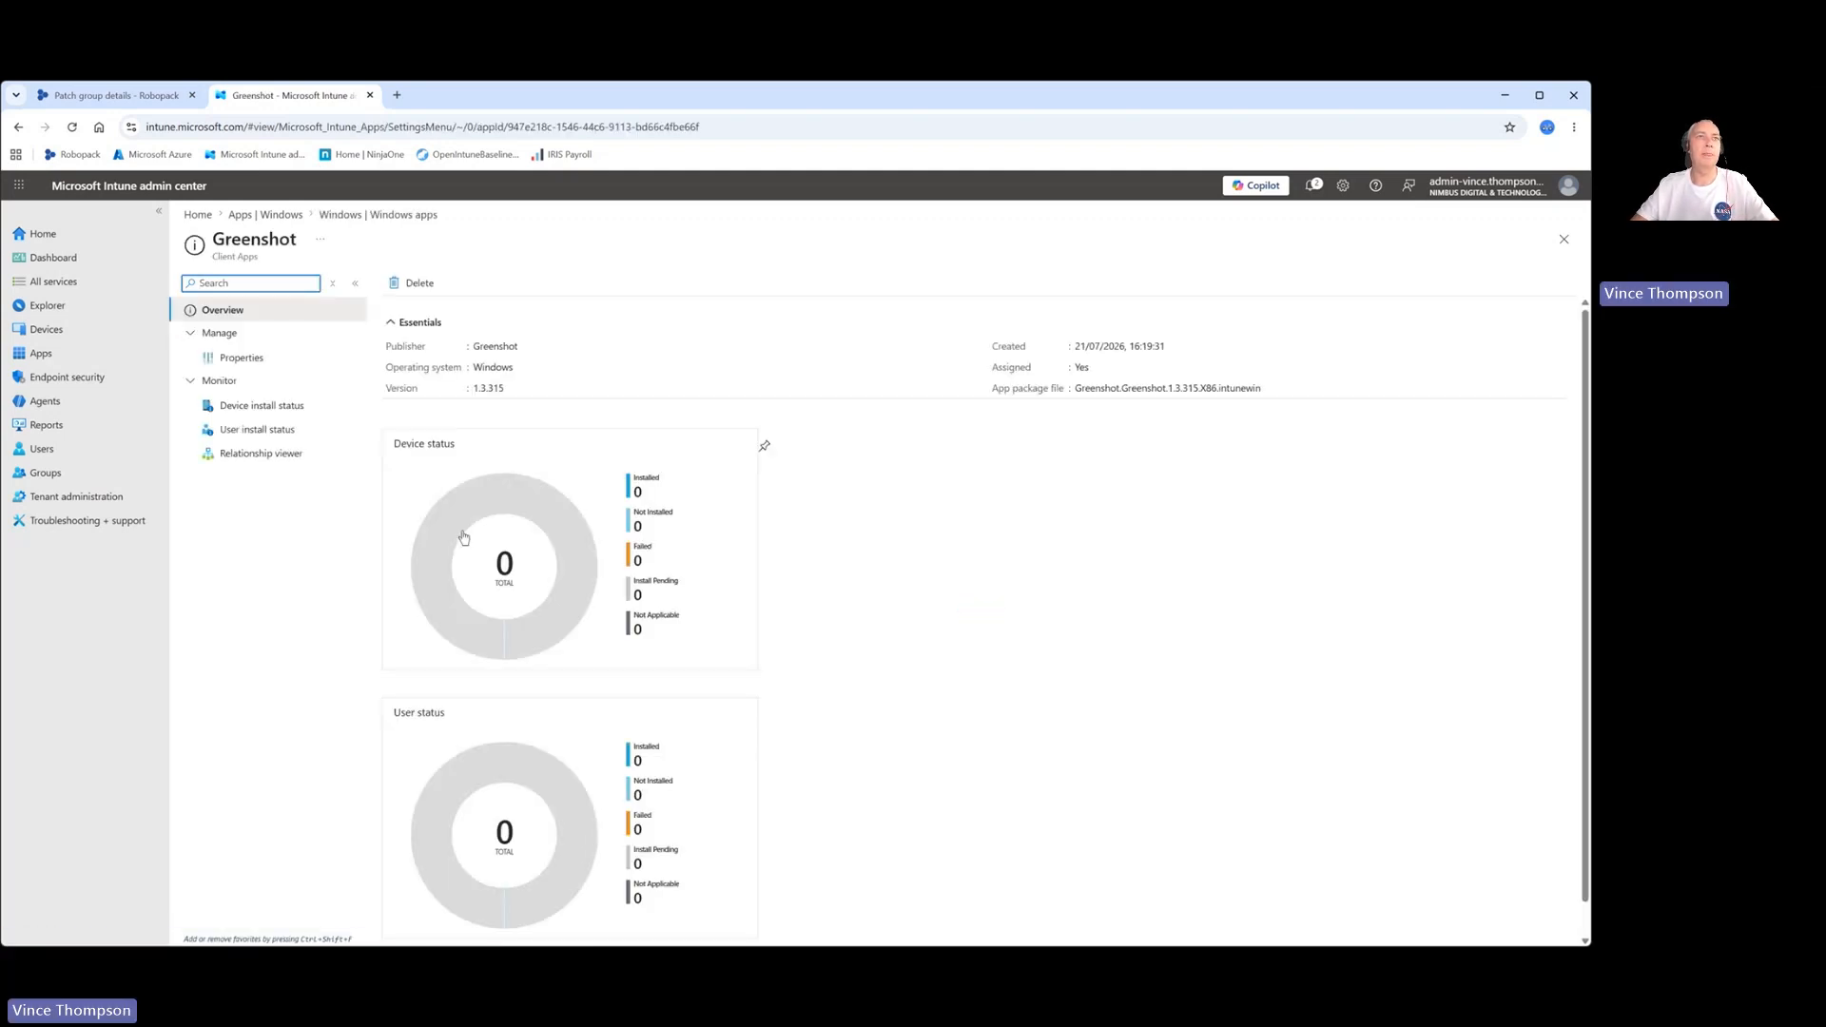
{"action": "left_click", "coordinate": [314, 358]}
{"action": "scroll", "coordinate": [506, 545], "scroll_direction": "down", "scroll_amount": 10}
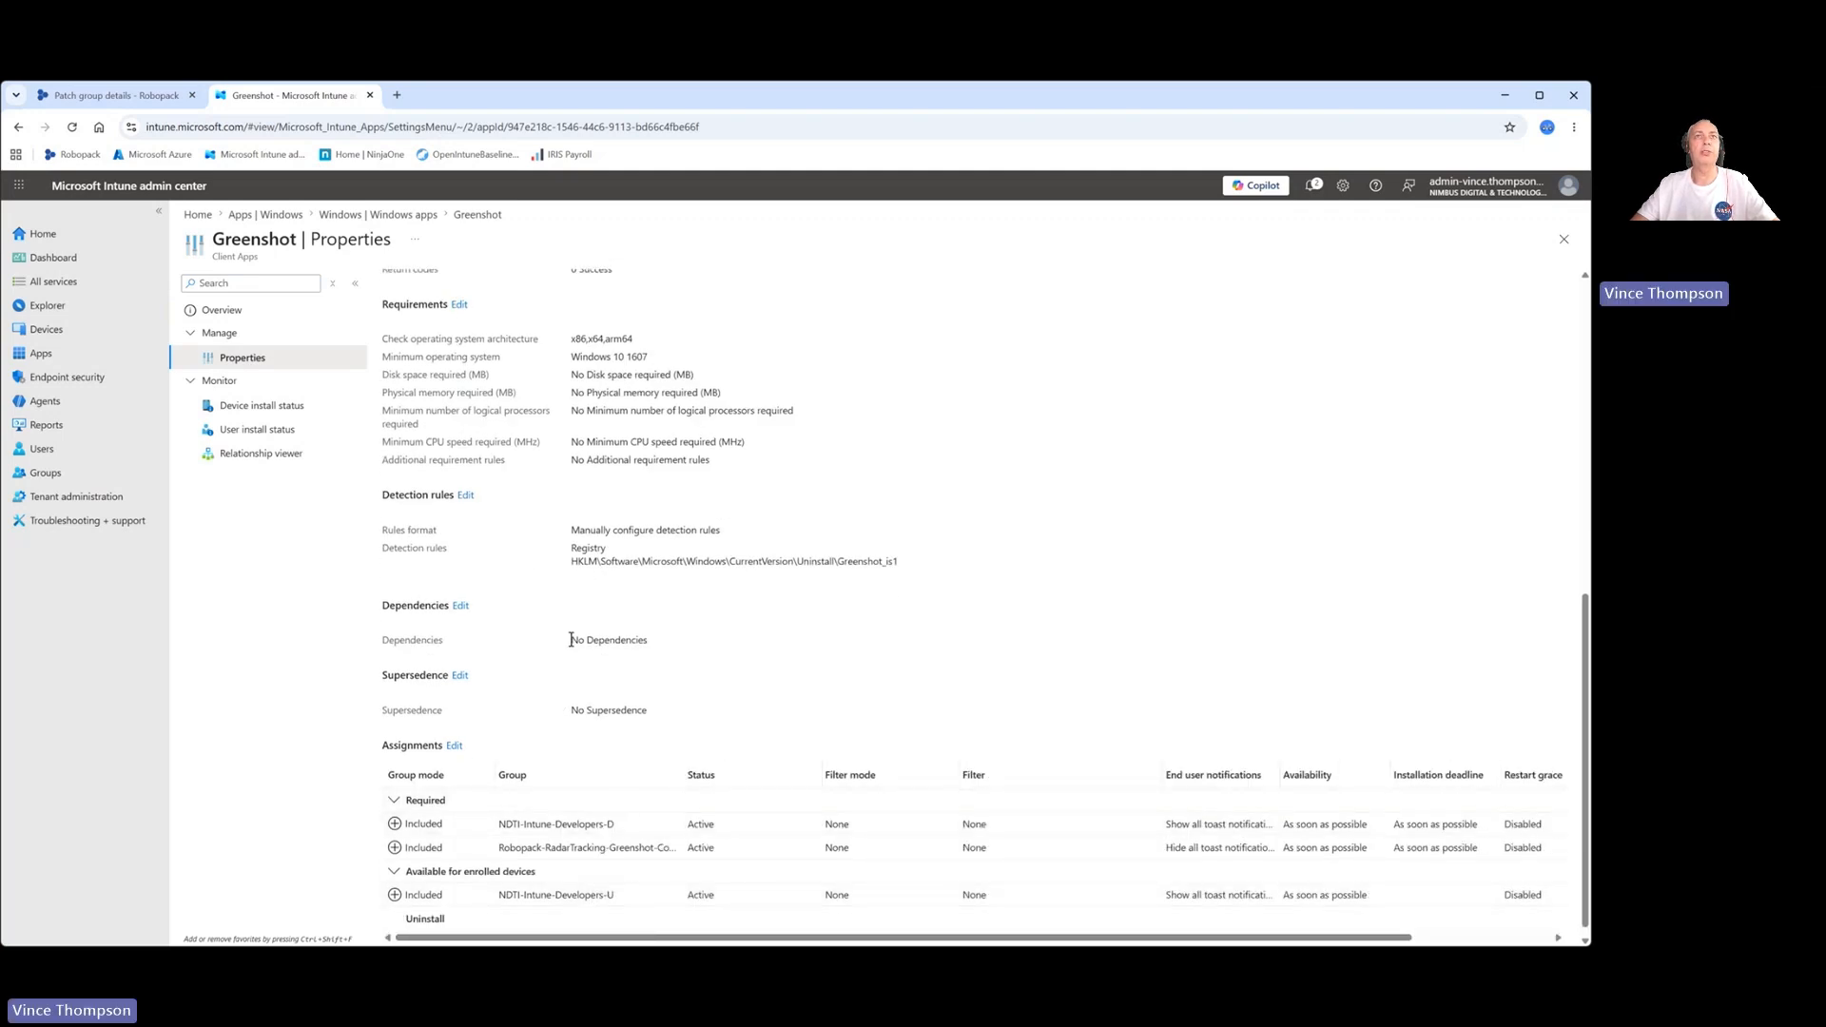
{"action": "scroll", "coordinate": [571, 639], "scroll_direction": "up", "scroll_amount": 10}
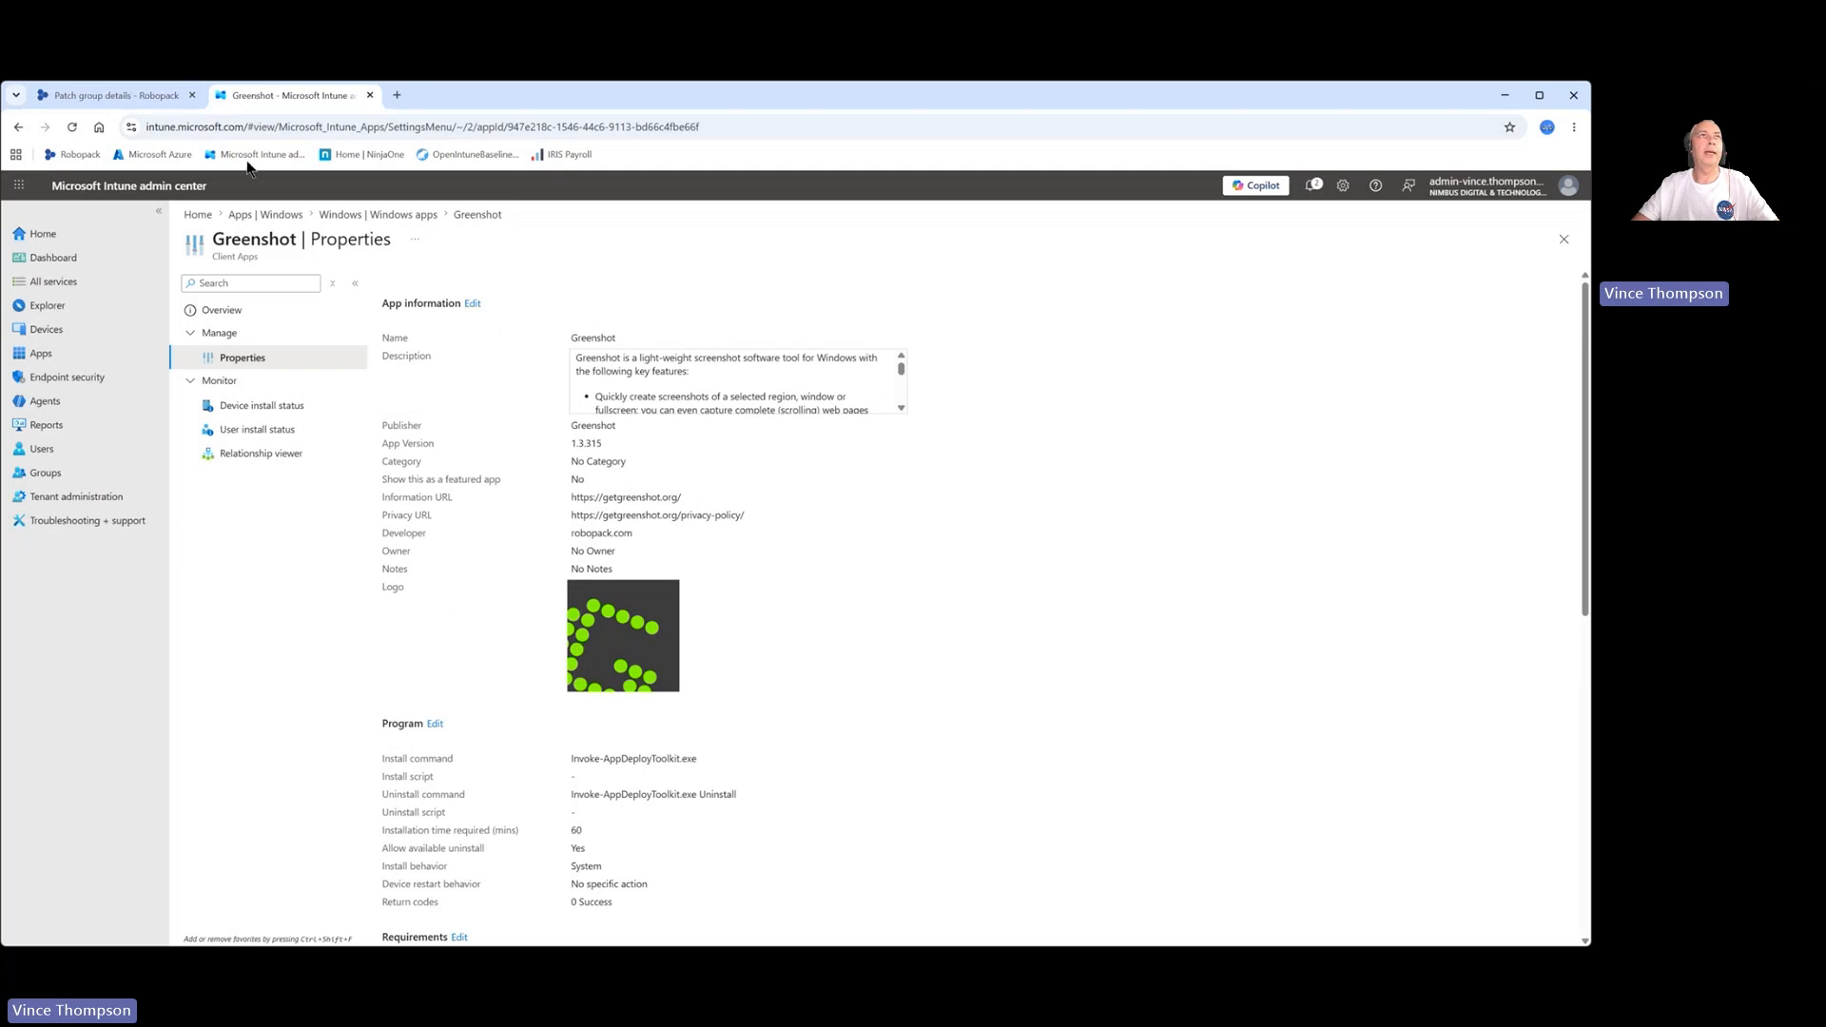
Switch back to Robopack, leave the Developers patch group for the patch groups list and open the Robopatch flows overview
{"action": "left_click", "coordinate": [118, 95]}
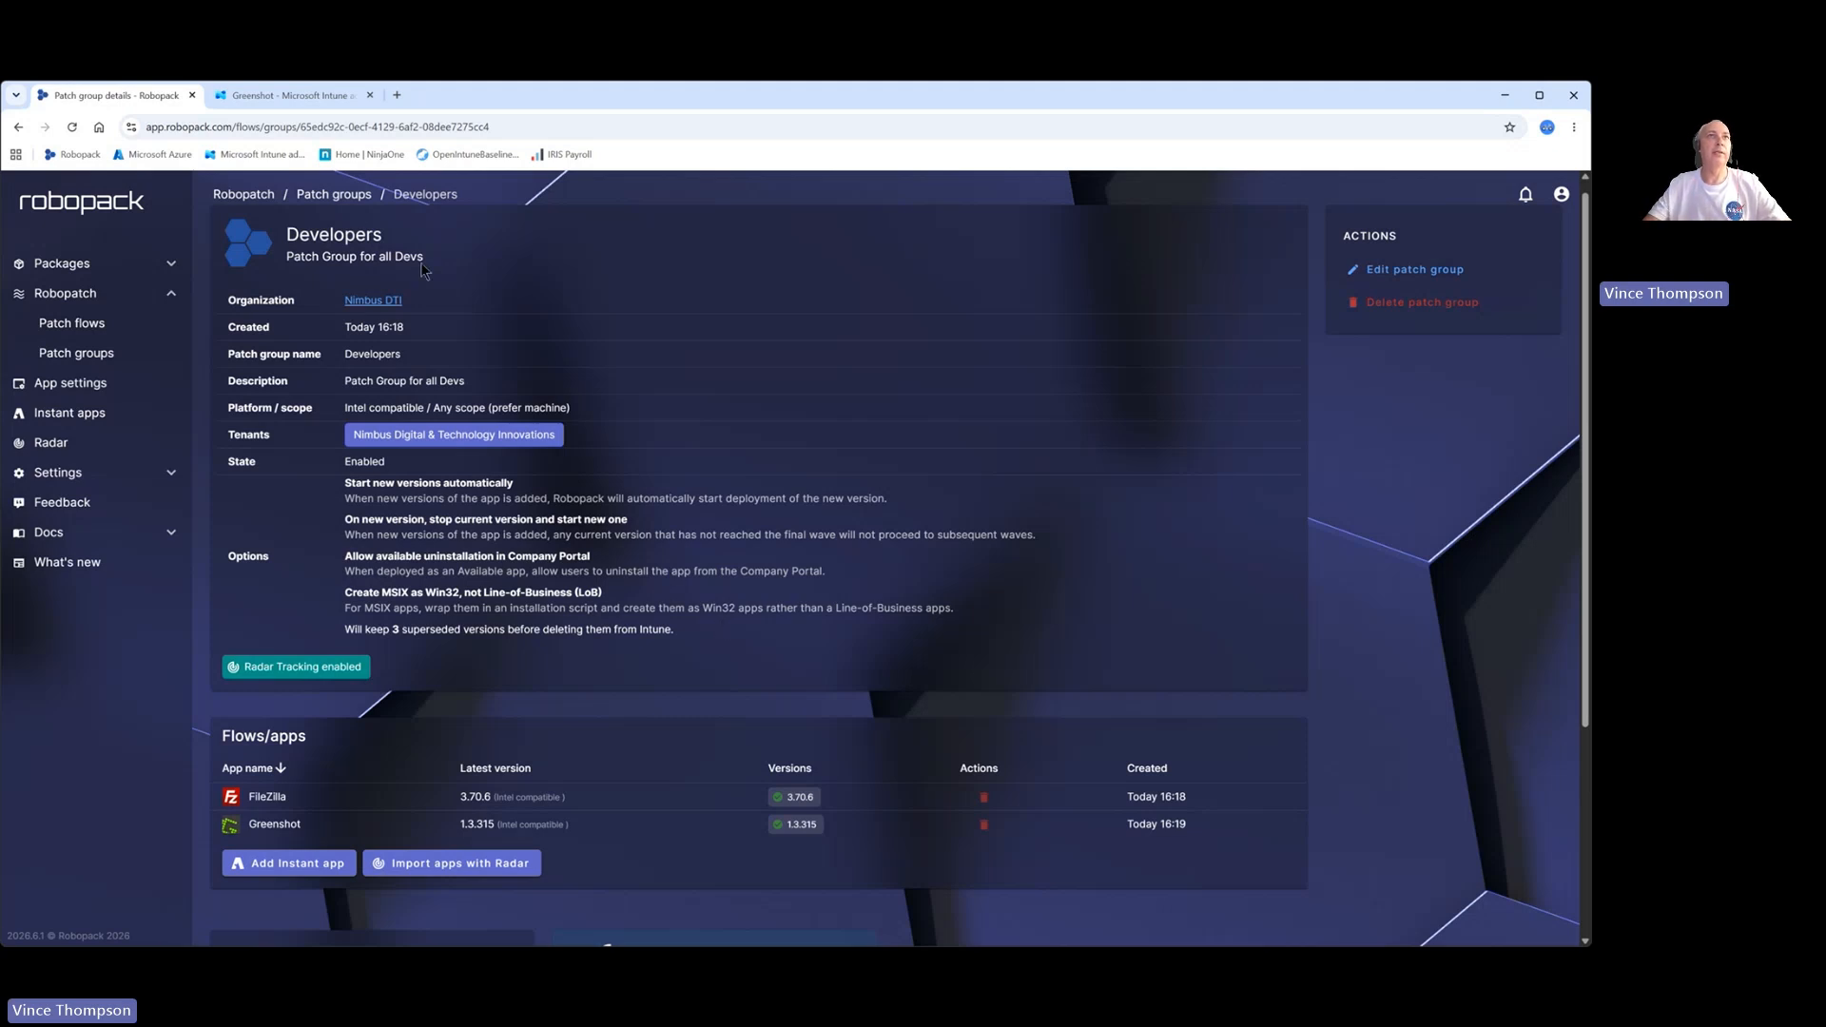
{"action": "left_click", "coordinate": [347, 195]}
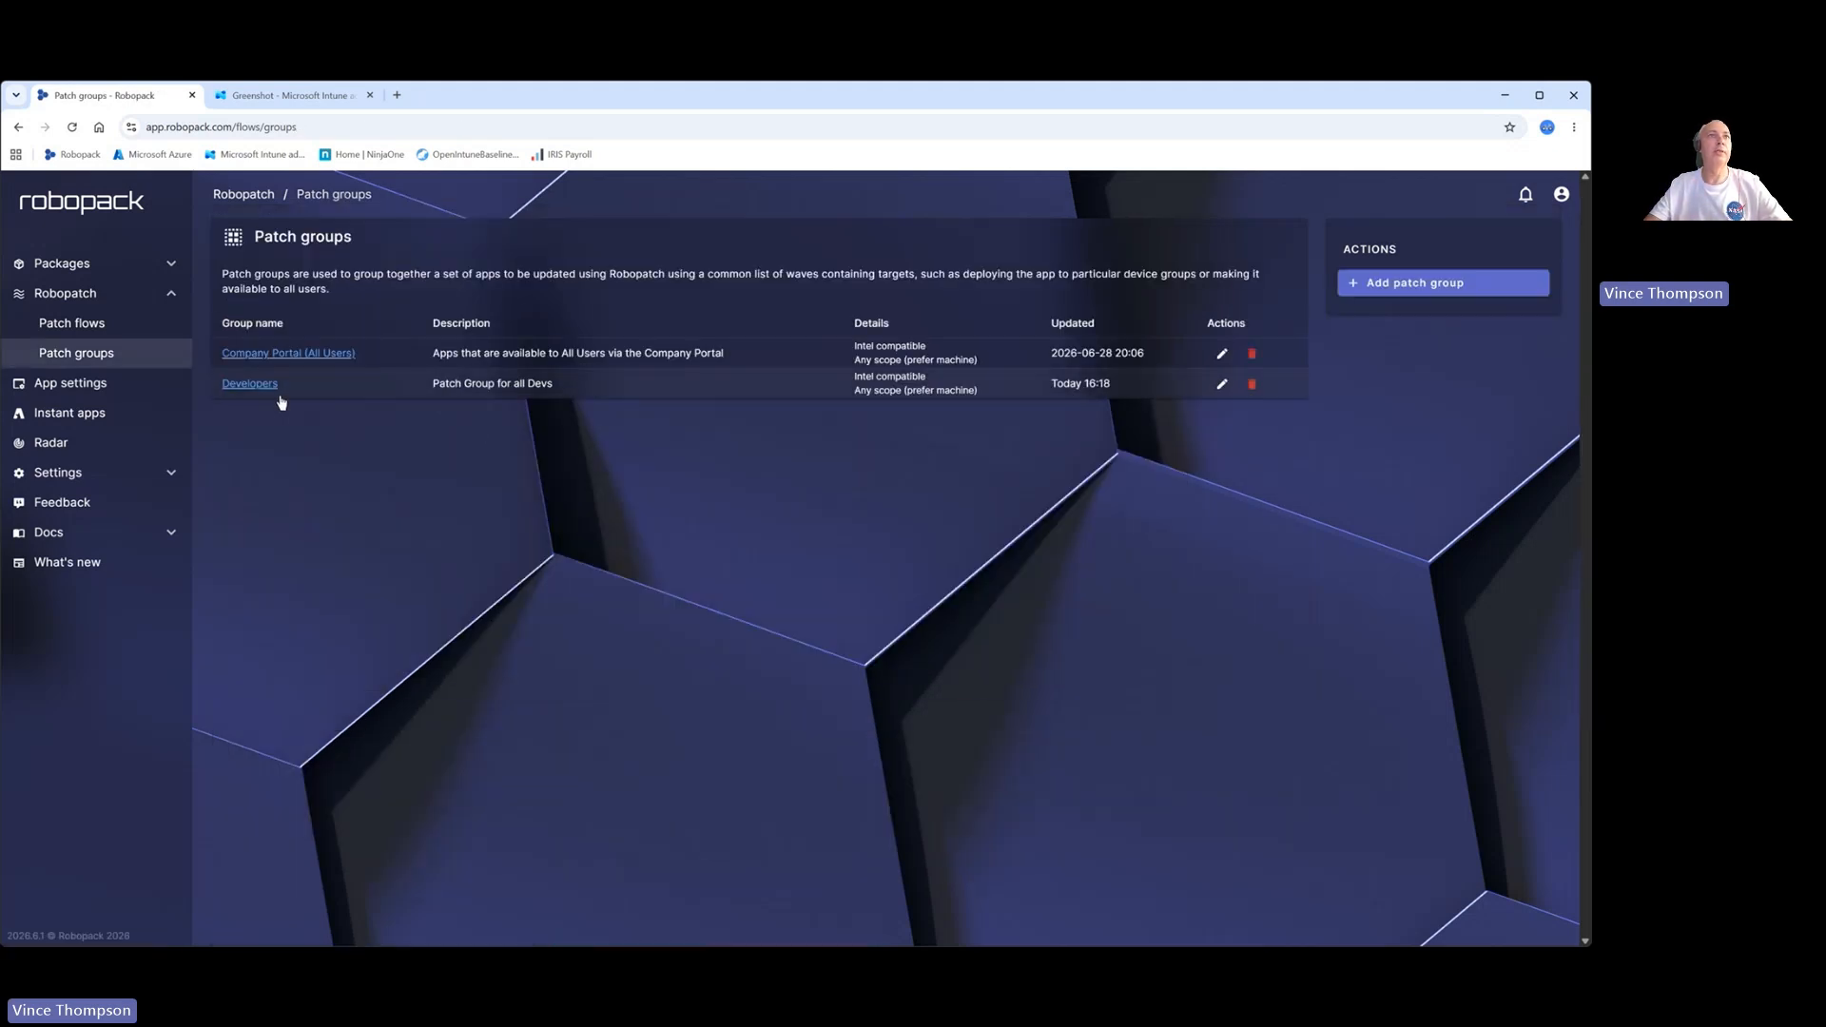
{"action": "left_click", "coordinate": [262, 202]}
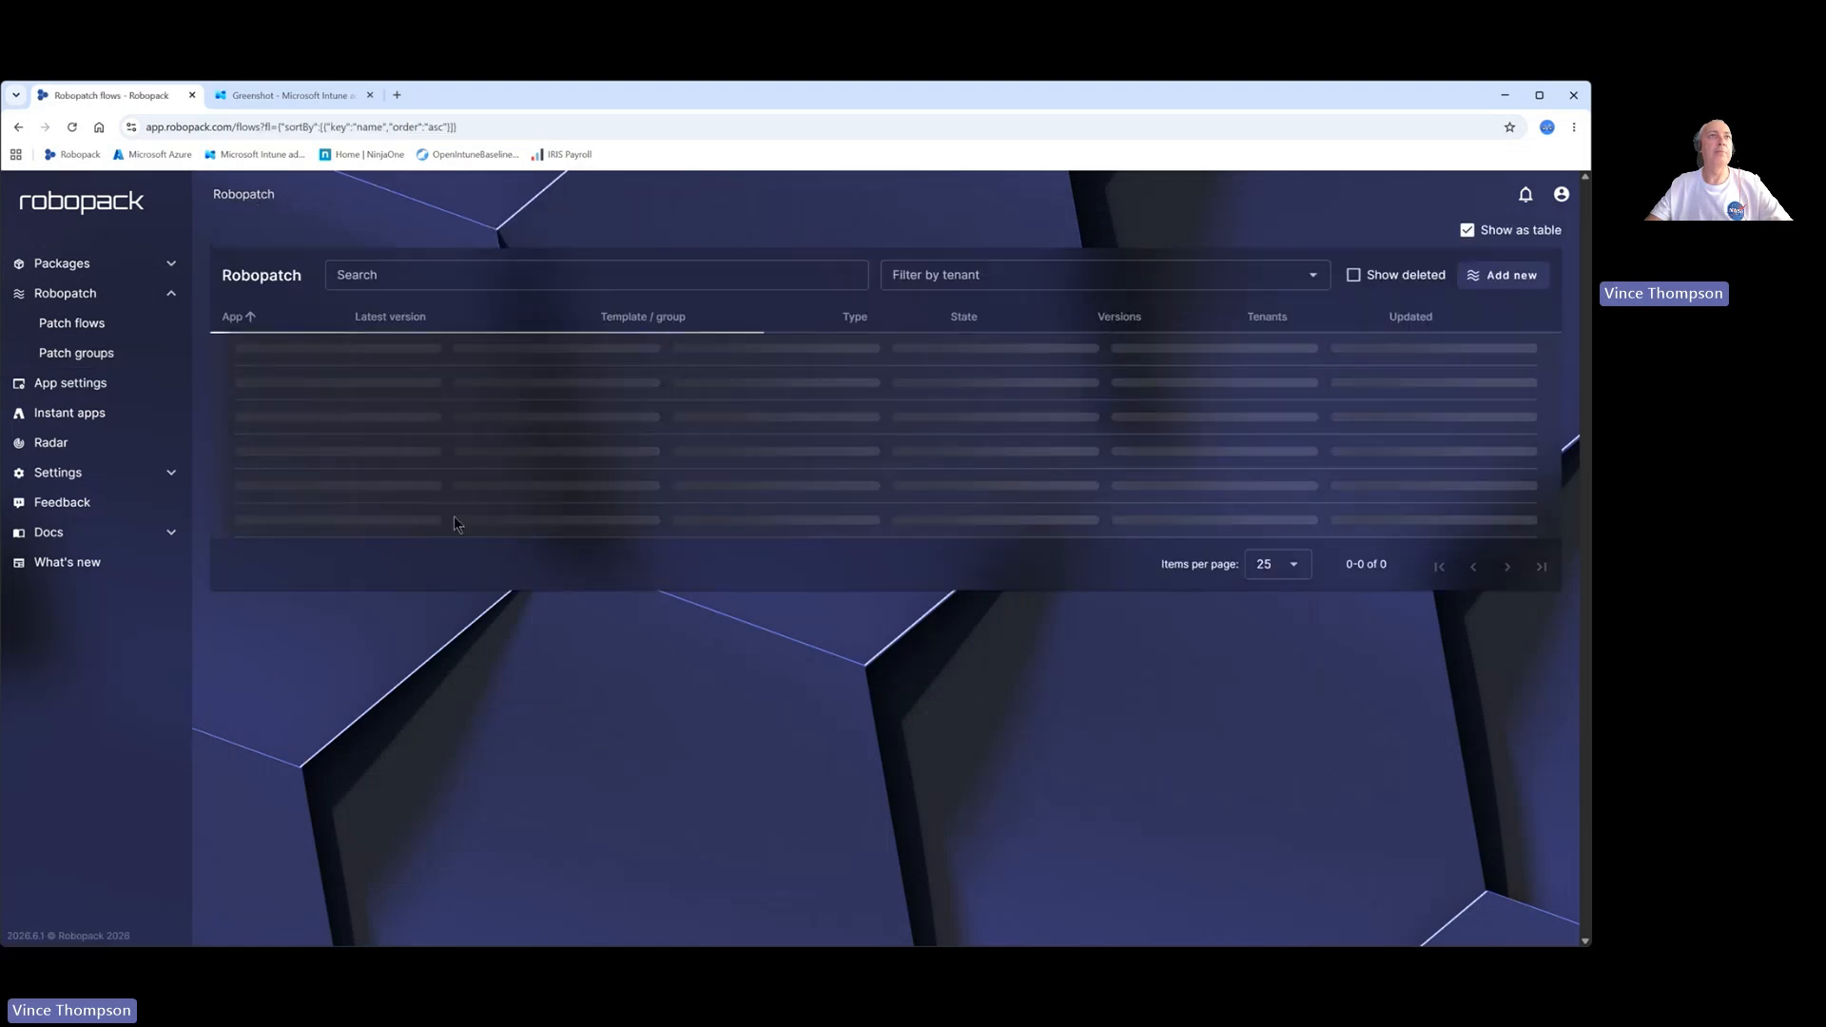